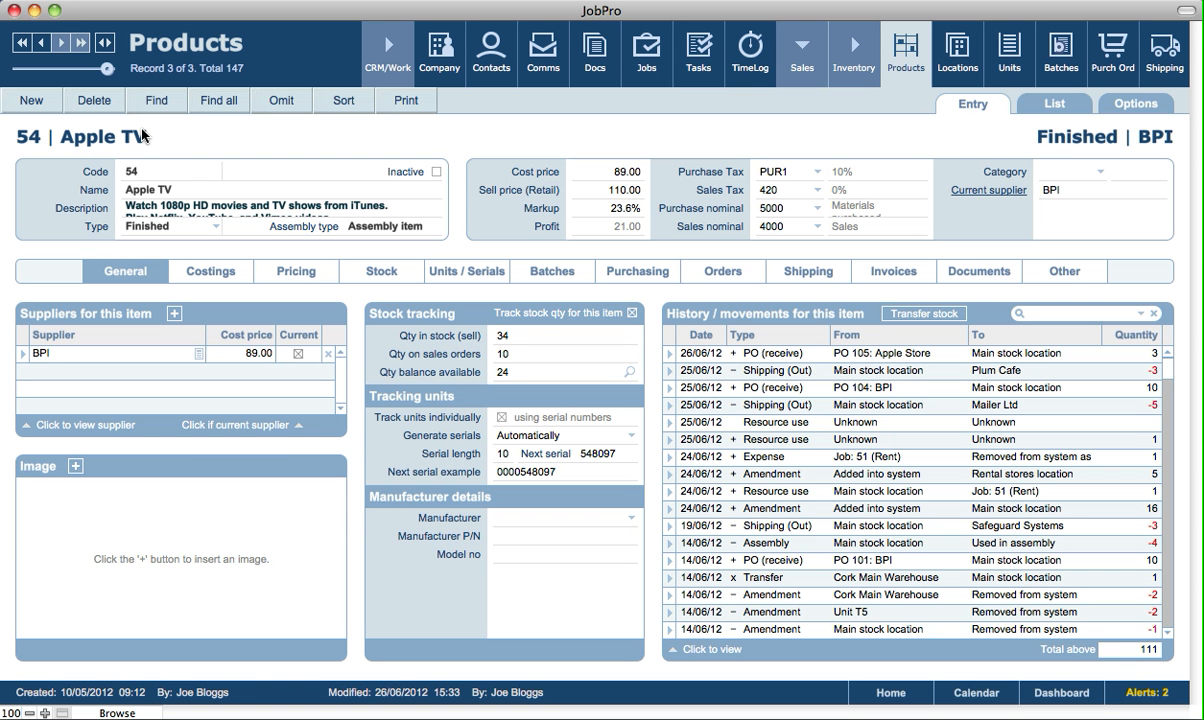
# Create a new product record named "Sample product" and set its type to Finished
pyautogui.click(34, 101)
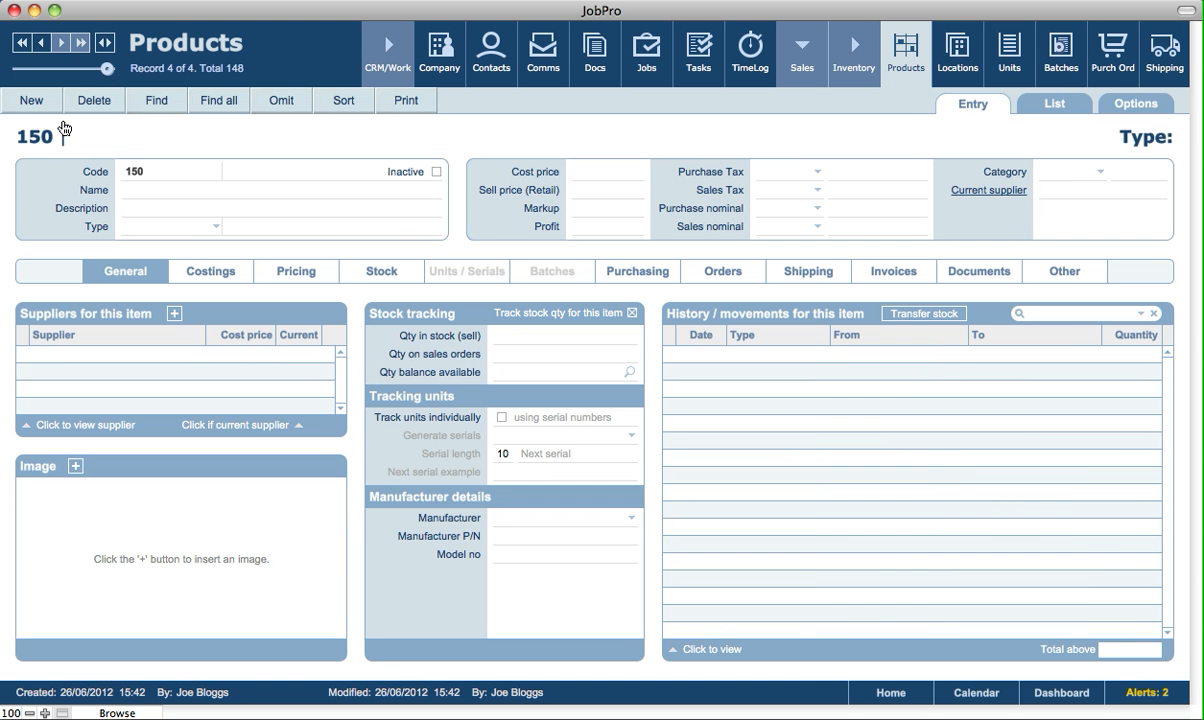
pyautogui.click(140, 190)
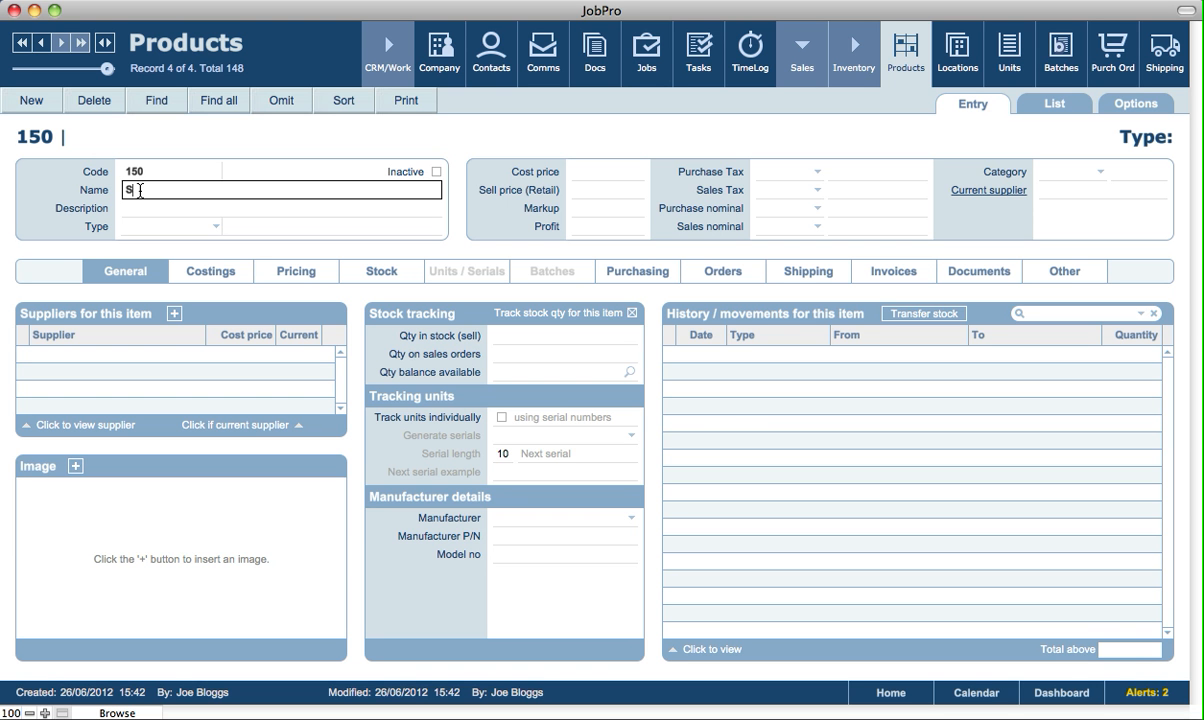
pyautogui.write('Sample product')
pyautogui.click(220, 137)
pyautogui.click(158, 209)
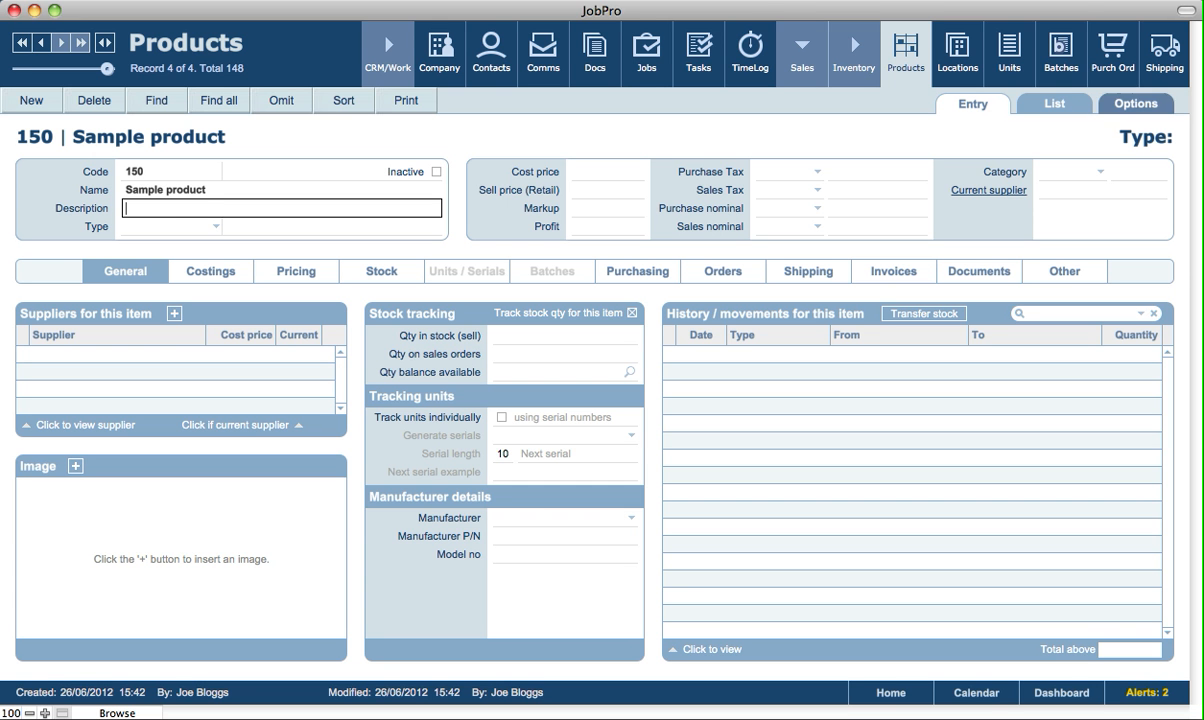
pyautogui.click(326, 136)
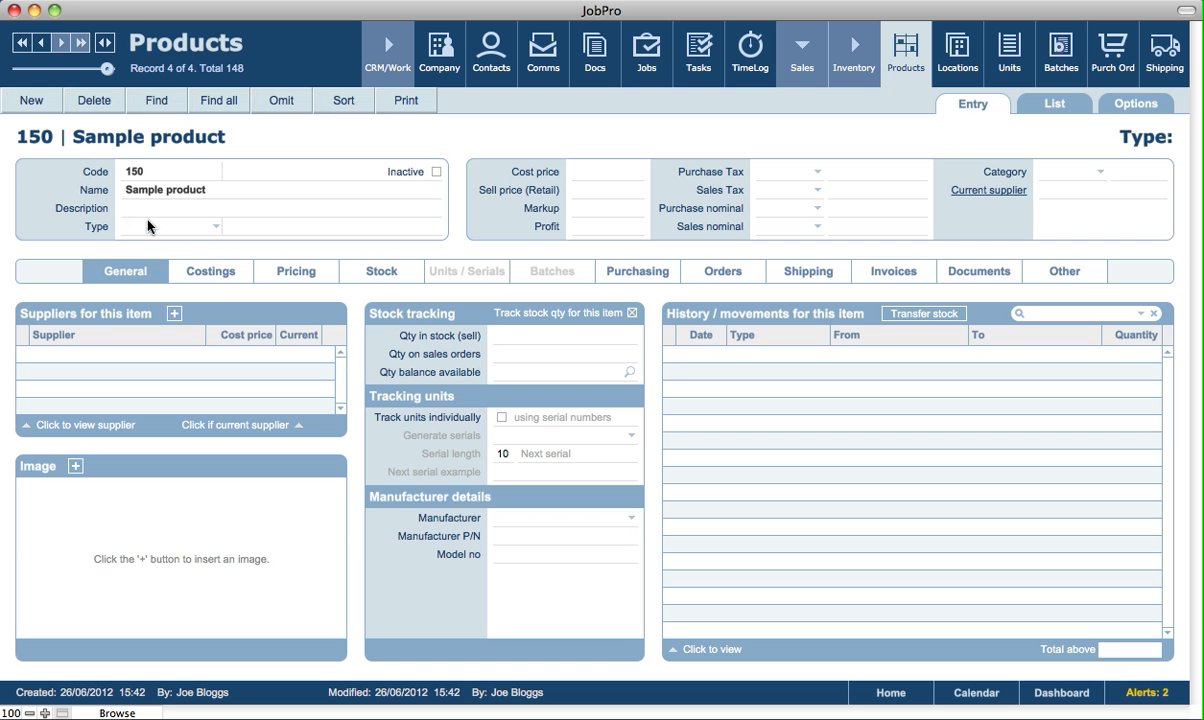
pyautogui.click(146, 230)
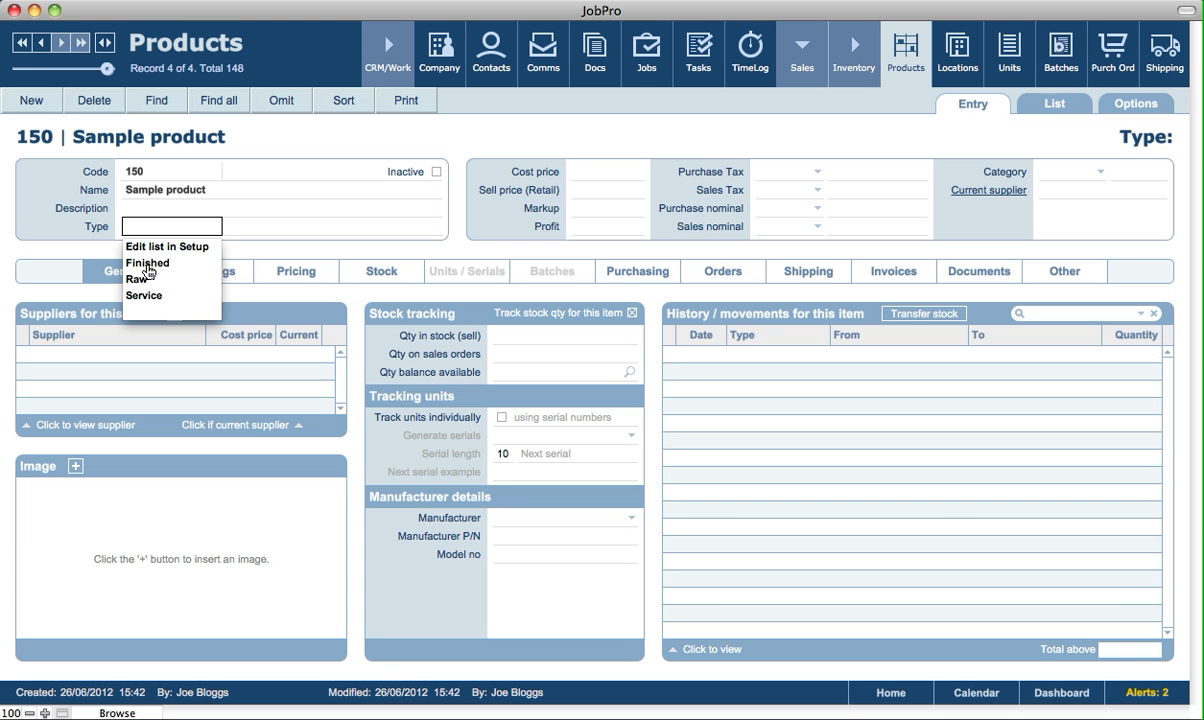
pyautogui.click(145, 260)
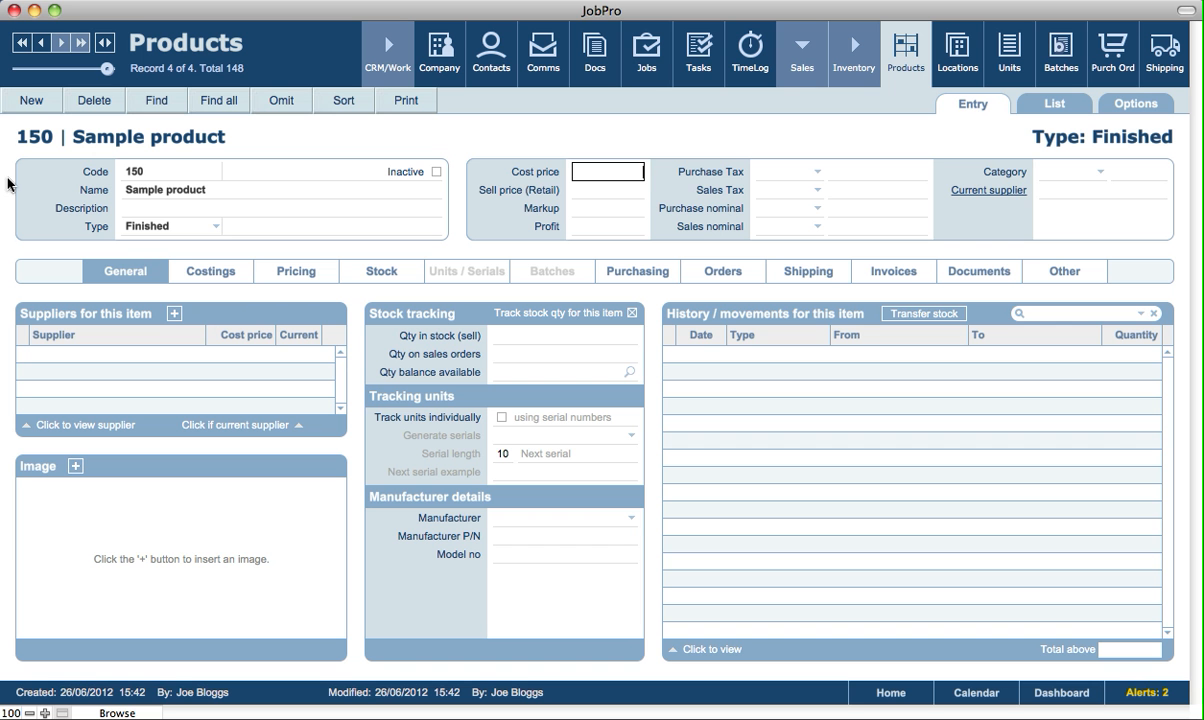
# Set the sample product's cost price to 100 and its retail sell price to 150
pyautogui.click(36, 190)
pyautogui.write('100')
pyautogui.click(633, 129)
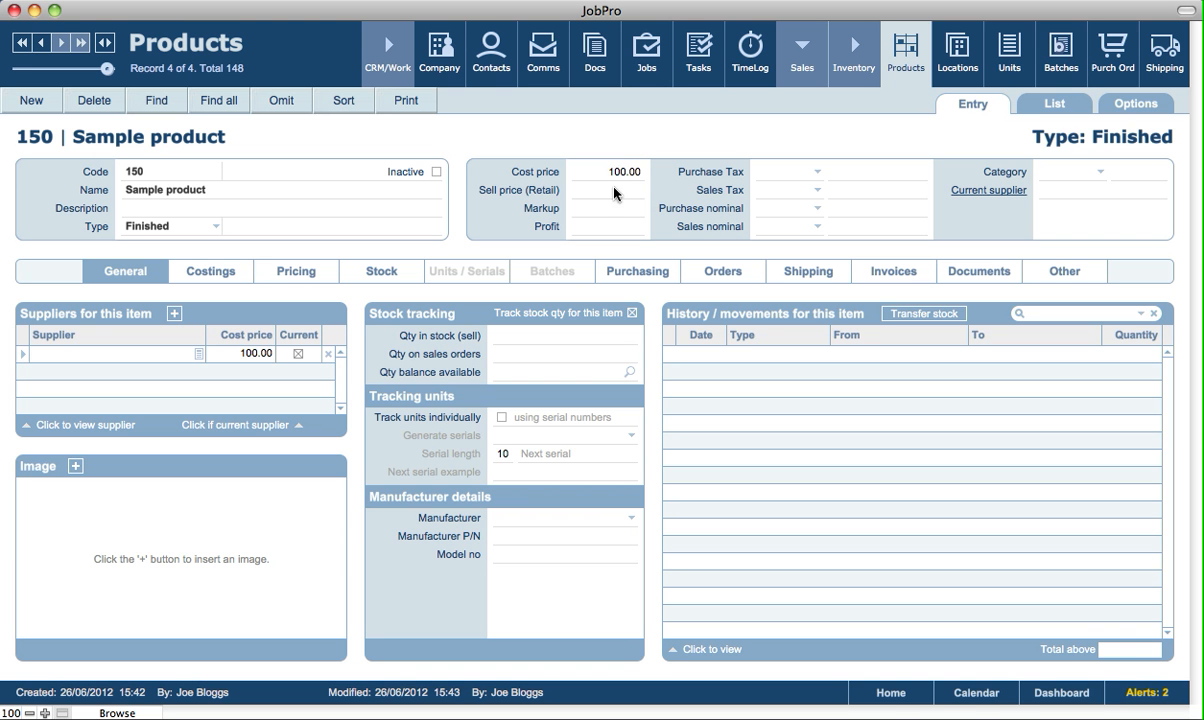
pyautogui.click(615, 192)
pyautogui.write('150')
pyautogui.click(635, 141)
# Assign Beaumex Ltd as the product's supplier and add Apple Store as a second supplier with a cost price of 110
pyautogui.click(199, 356)
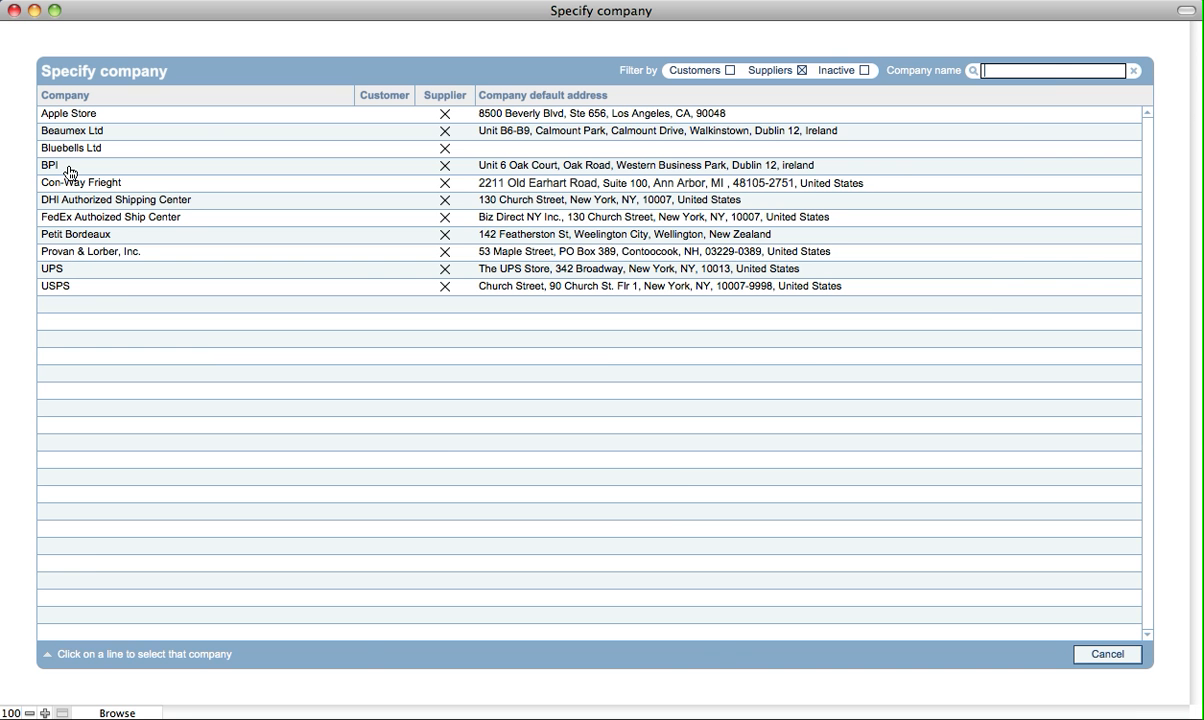
pyautogui.click(72, 134)
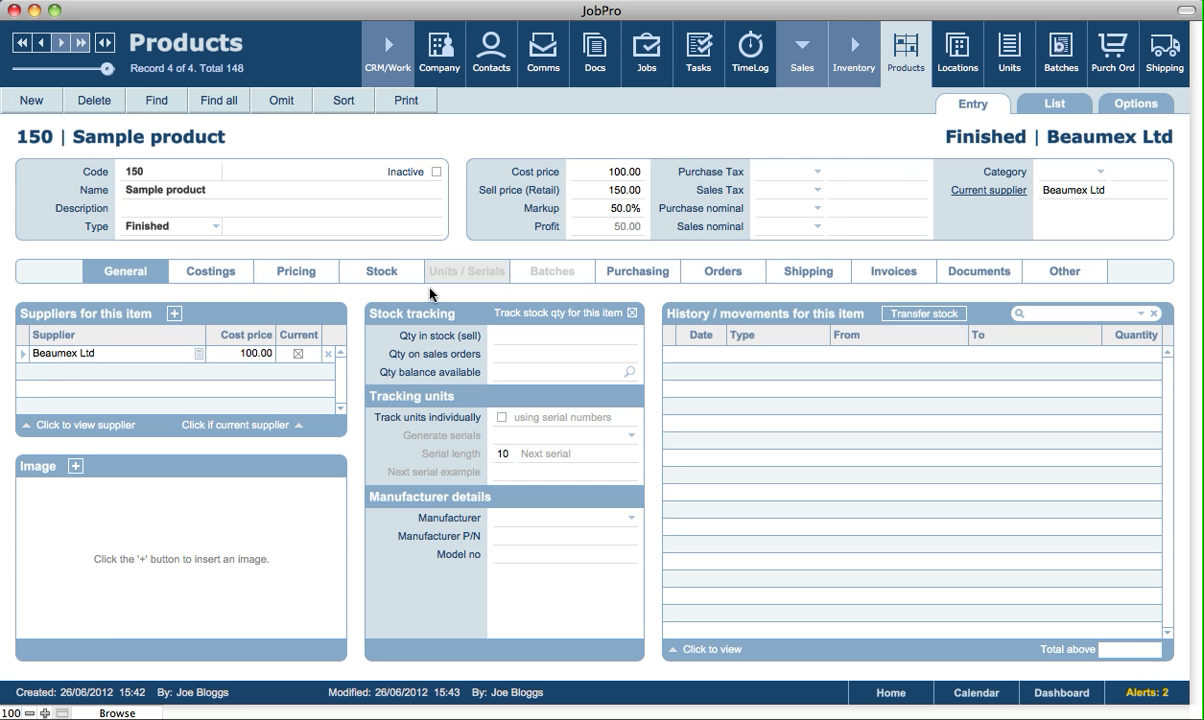
pyautogui.click(176, 316)
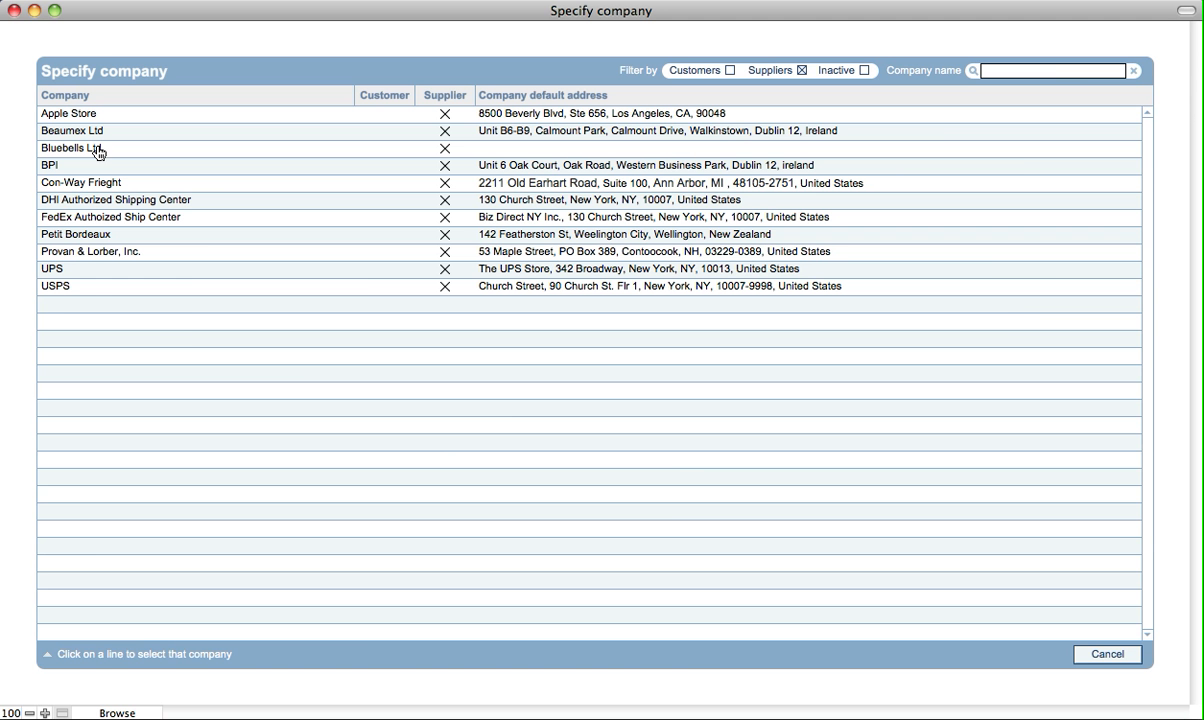
pyautogui.click(72, 118)
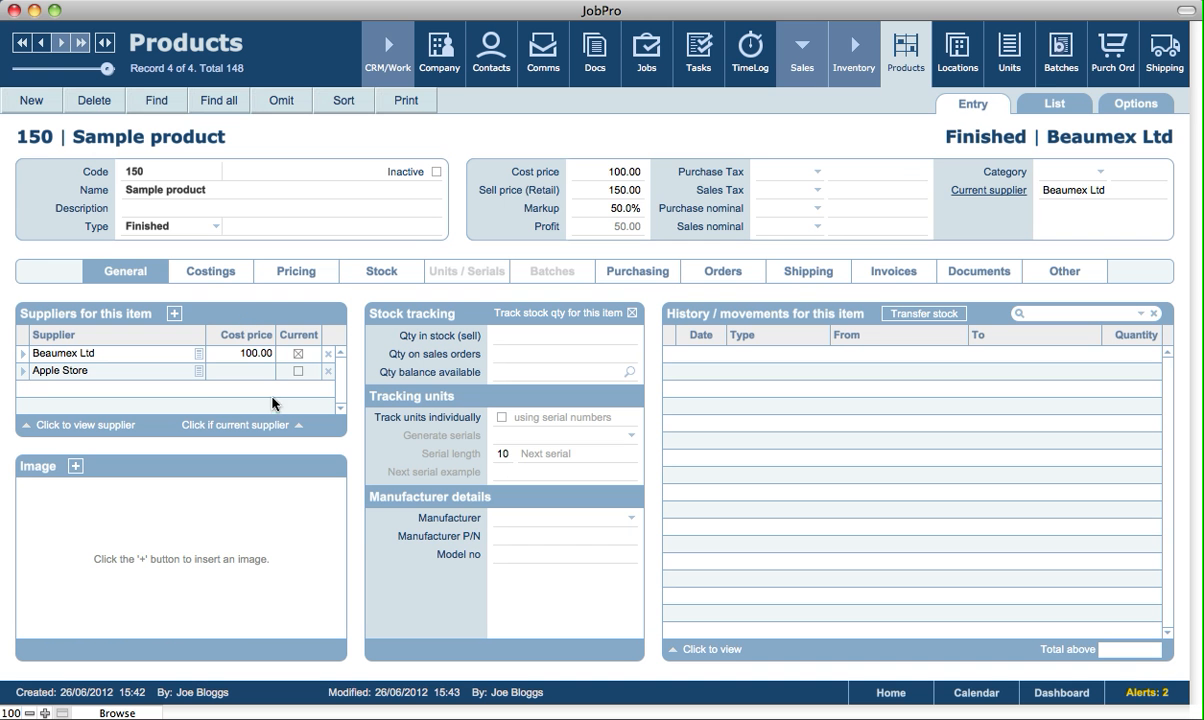
pyautogui.click(241, 375)
pyautogui.write('110')
pyautogui.click(247, 320)
# Look through the options available for the product's purchase tax, purchase nominal and category without choosing any
pyautogui.click(779, 174)
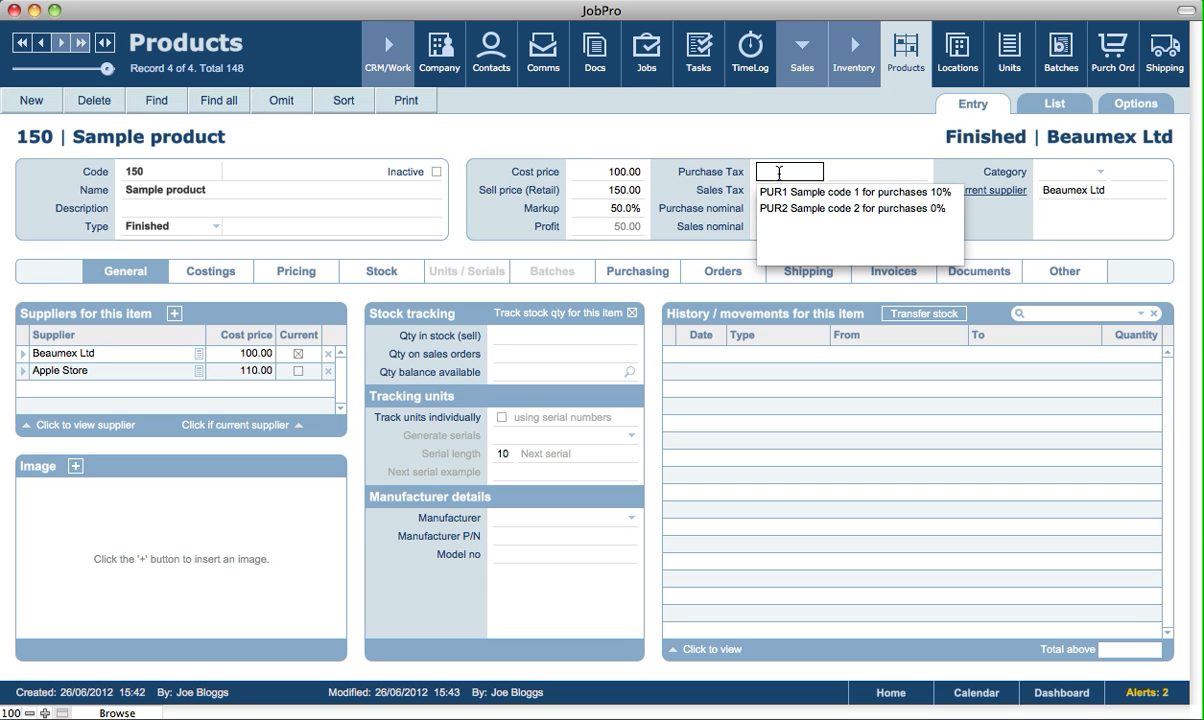
pyautogui.click(729, 212)
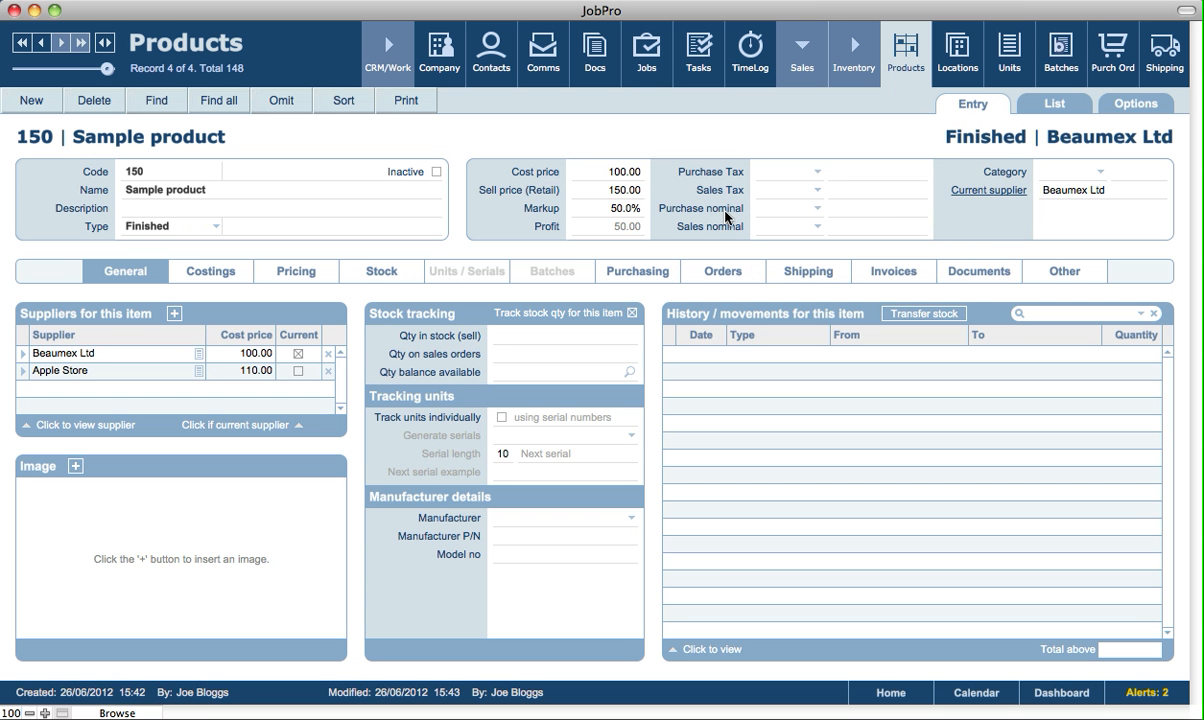
pyautogui.click(783, 208)
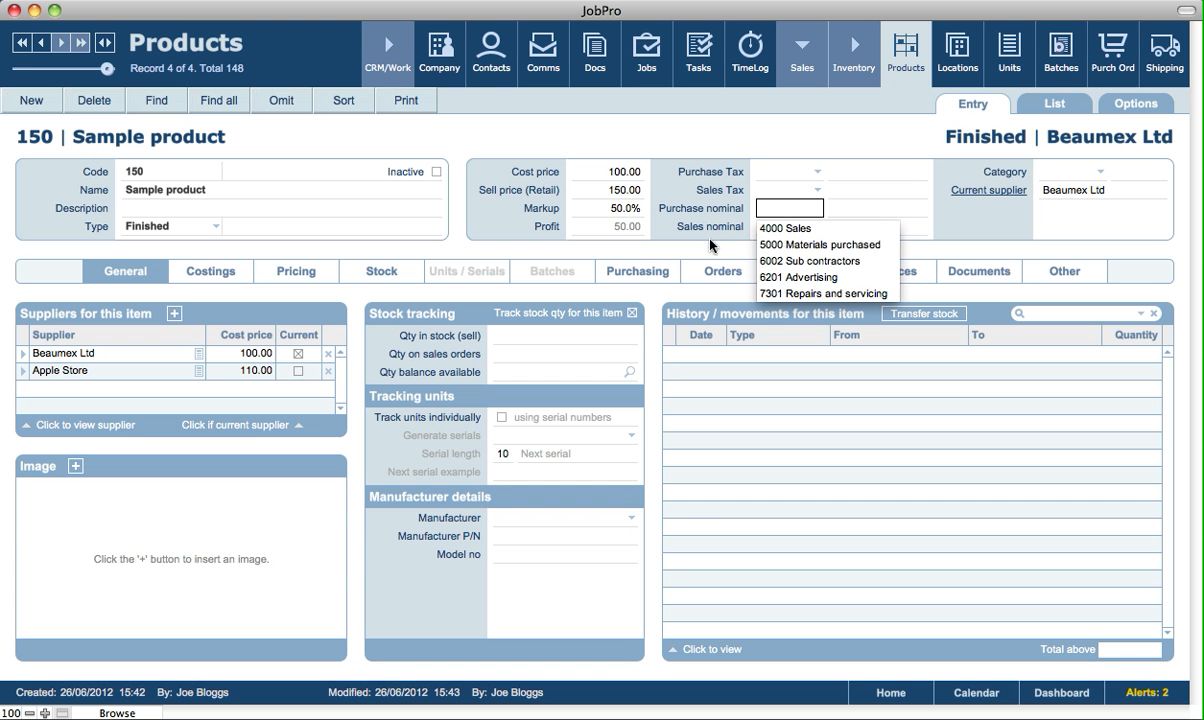
pyautogui.click(667, 217)
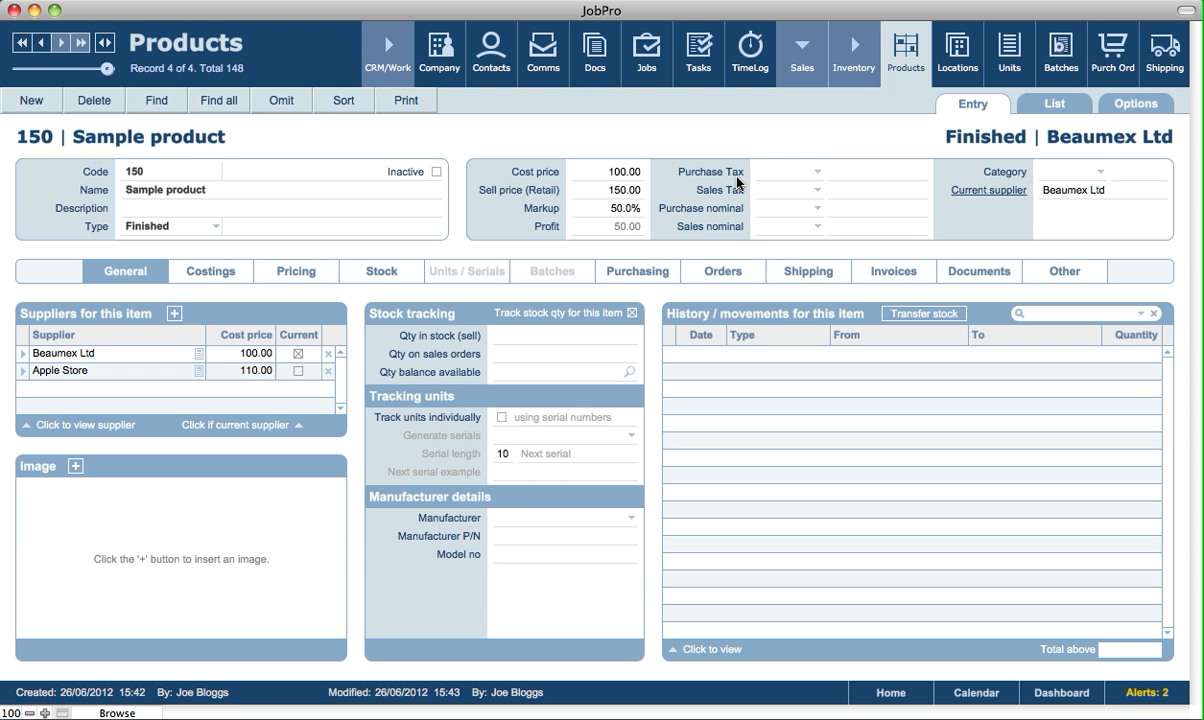
pyautogui.click(772, 172)
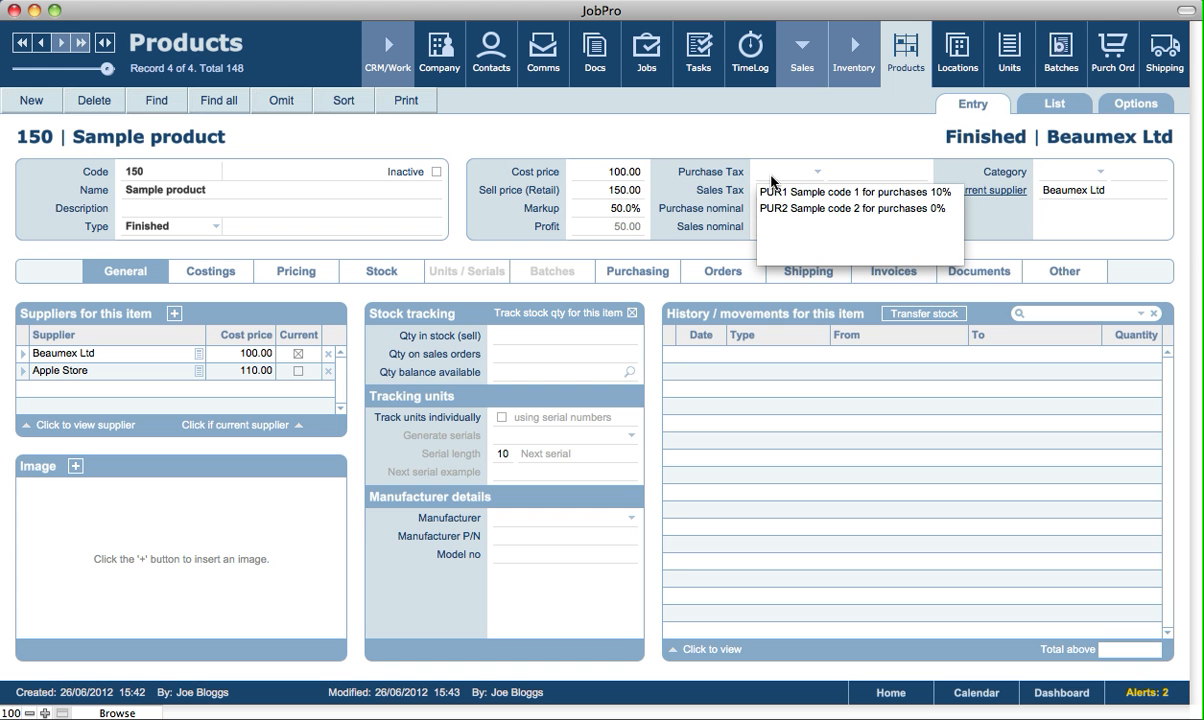
pyautogui.click(729, 193)
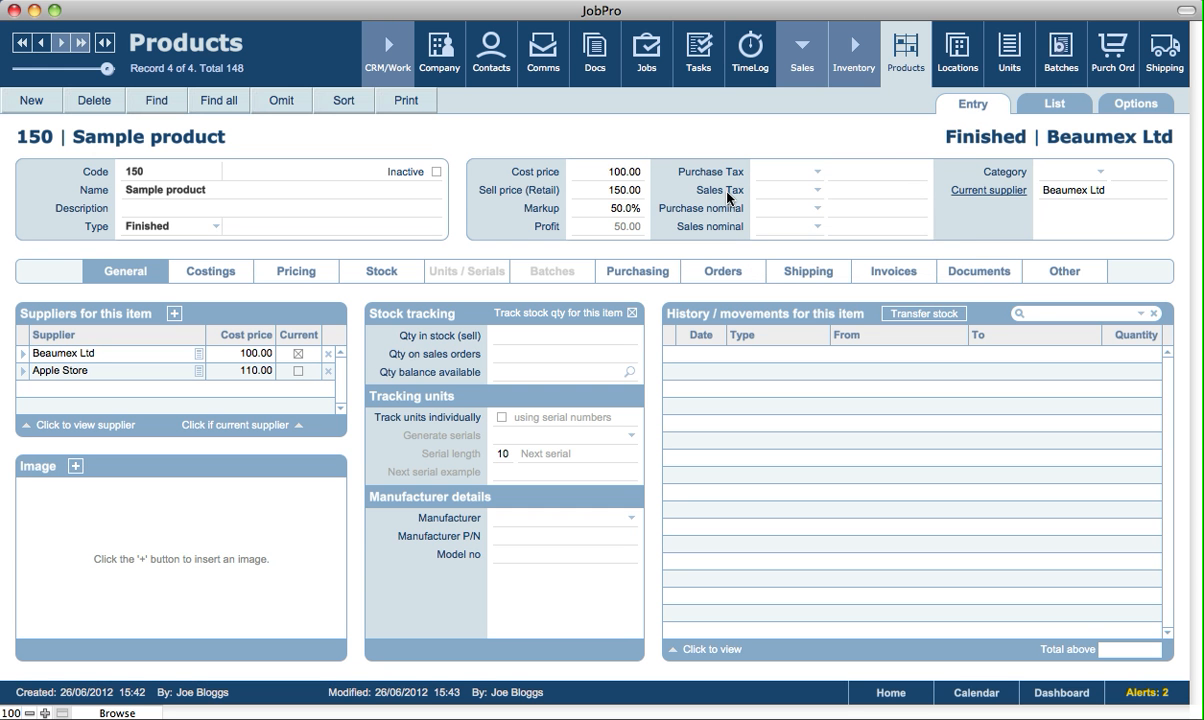
pyautogui.click(875, 145)
pyautogui.click(1071, 172)
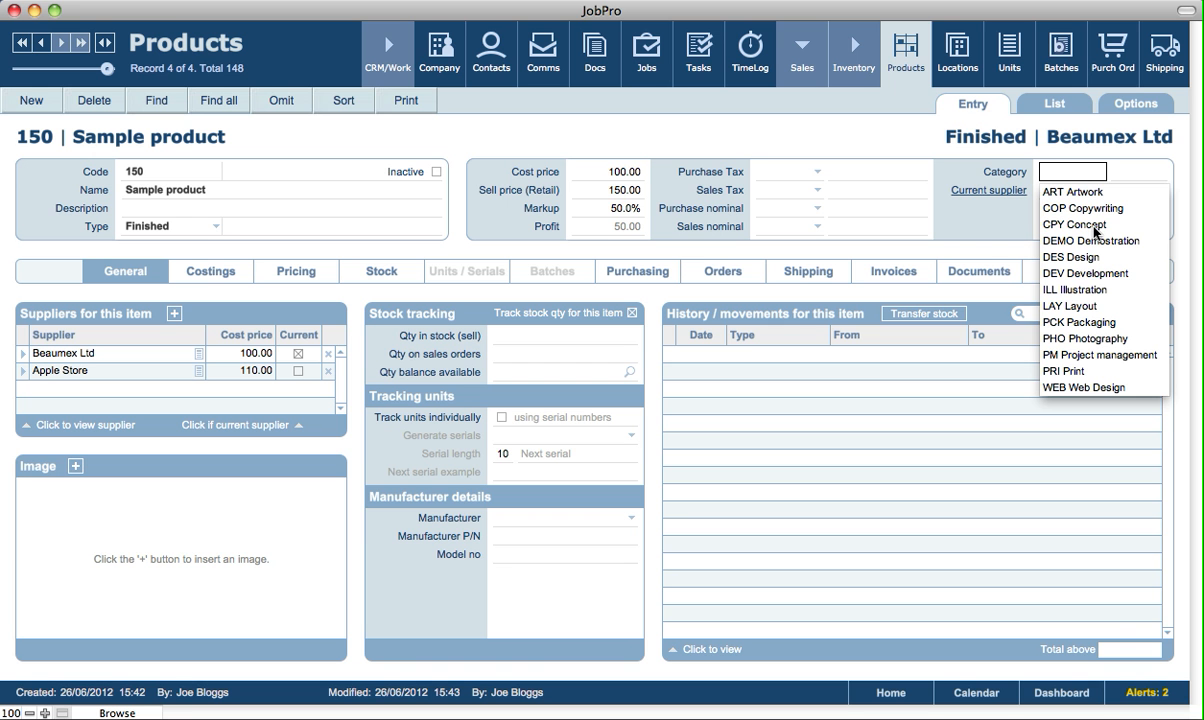
pyautogui.click(877, 142)
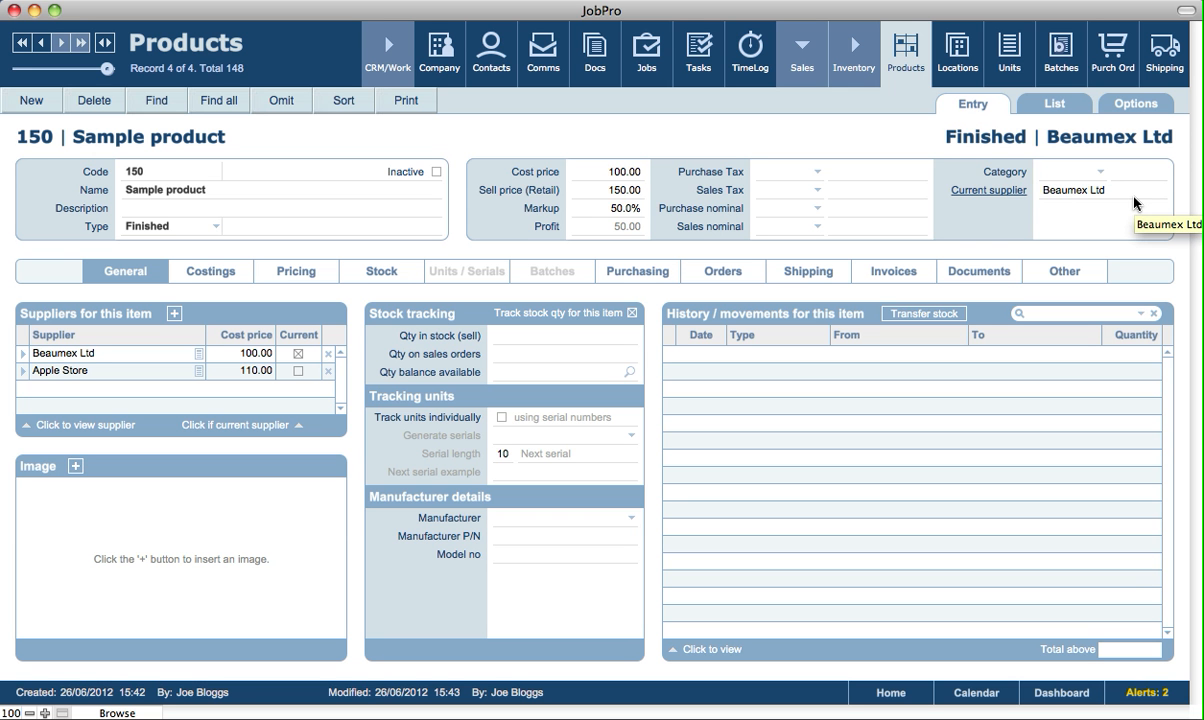
pyautogui.click(917, 143)
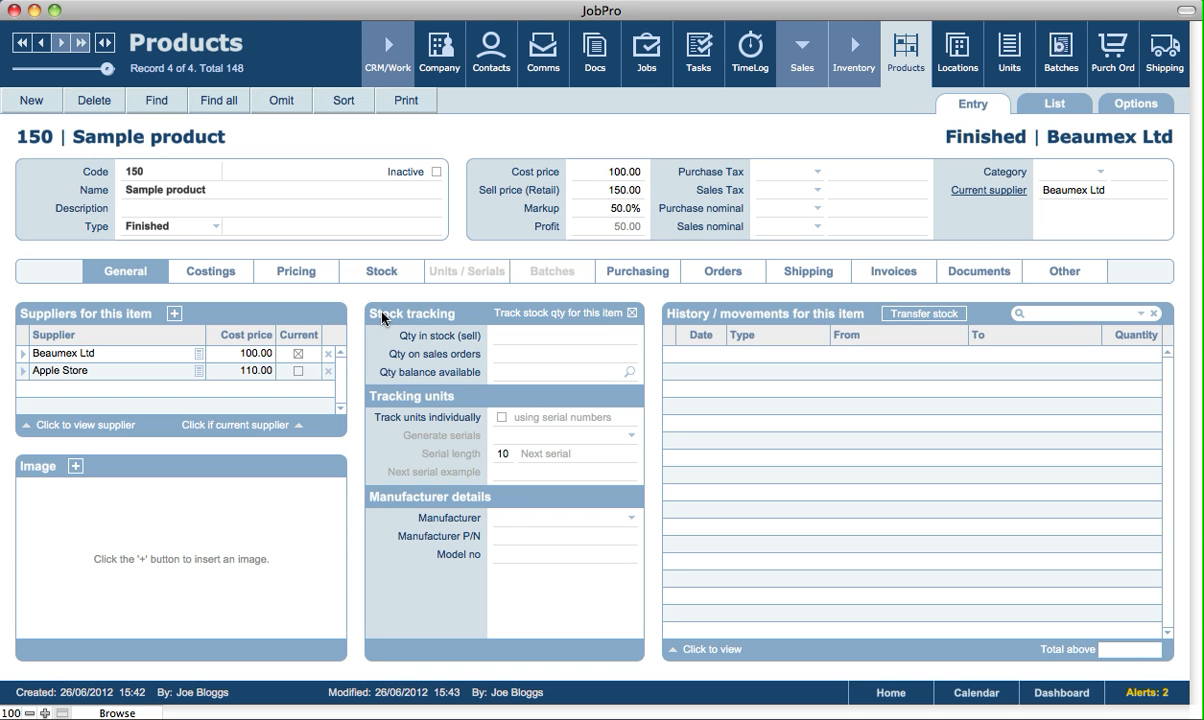
# Track the product's units individually using automatically generated serial numbers, with the next serial set to 545784
pyautogui.click(632, 314)
pyautogui.click(502, 417)
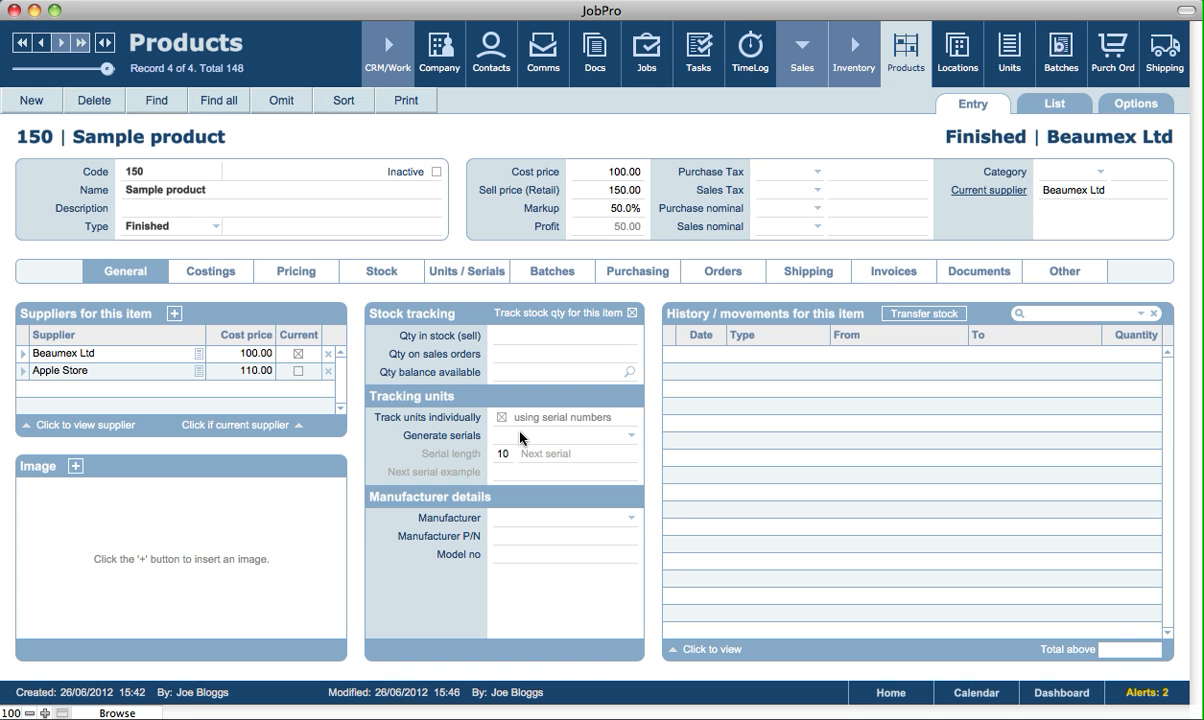
pyautogui.click(521, 437)
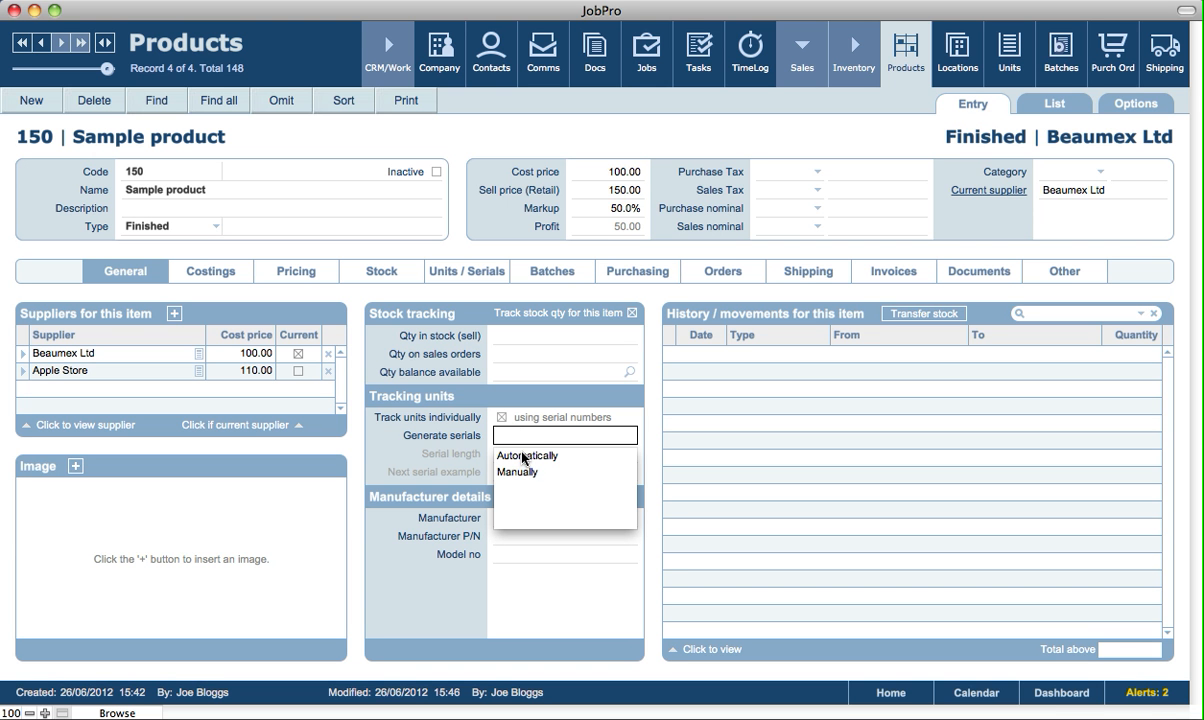
pyautogui.click(523, 456)
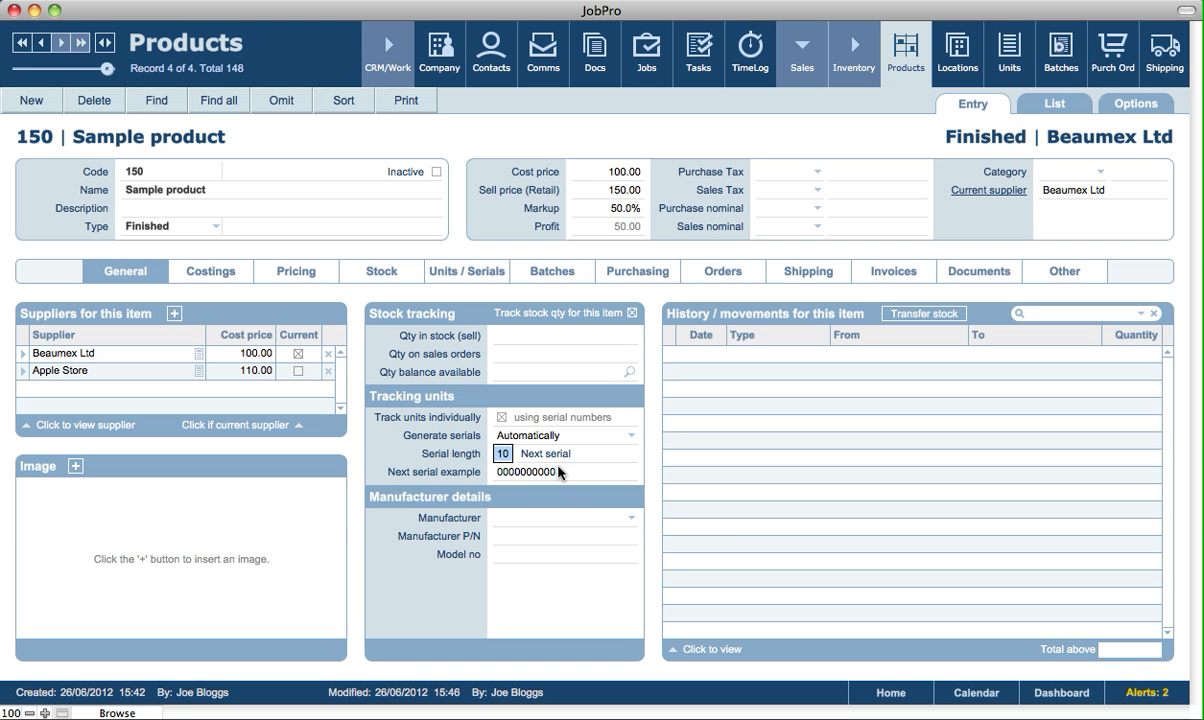
pyautogui.click(595, 457)
pyautogui.click(354, 487)
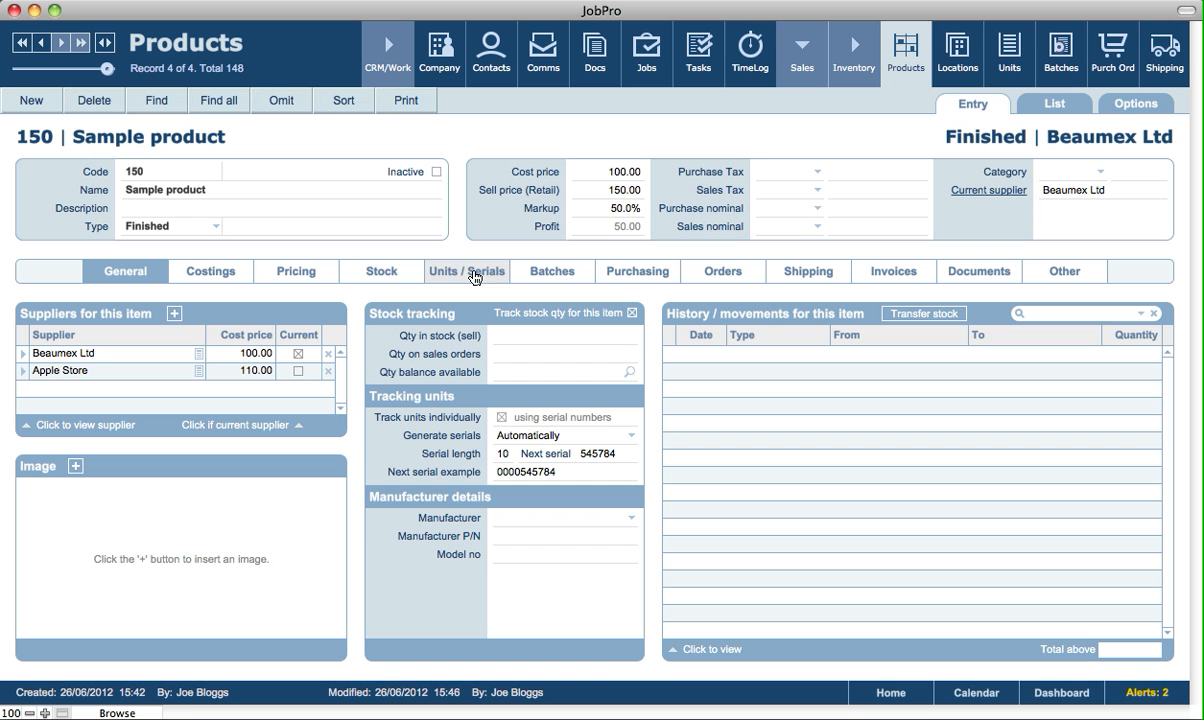
pyautogui.click(1006, 71)
pyautogui.click(520, 517)
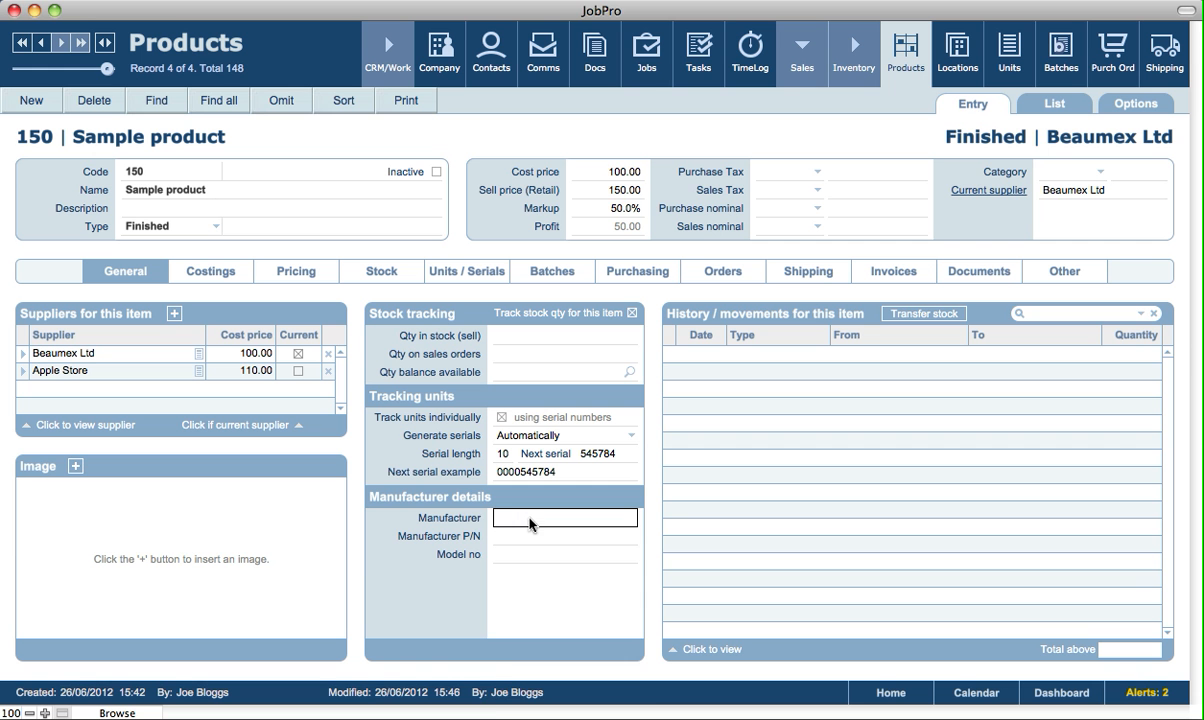
pyautogui.click(473, 634)
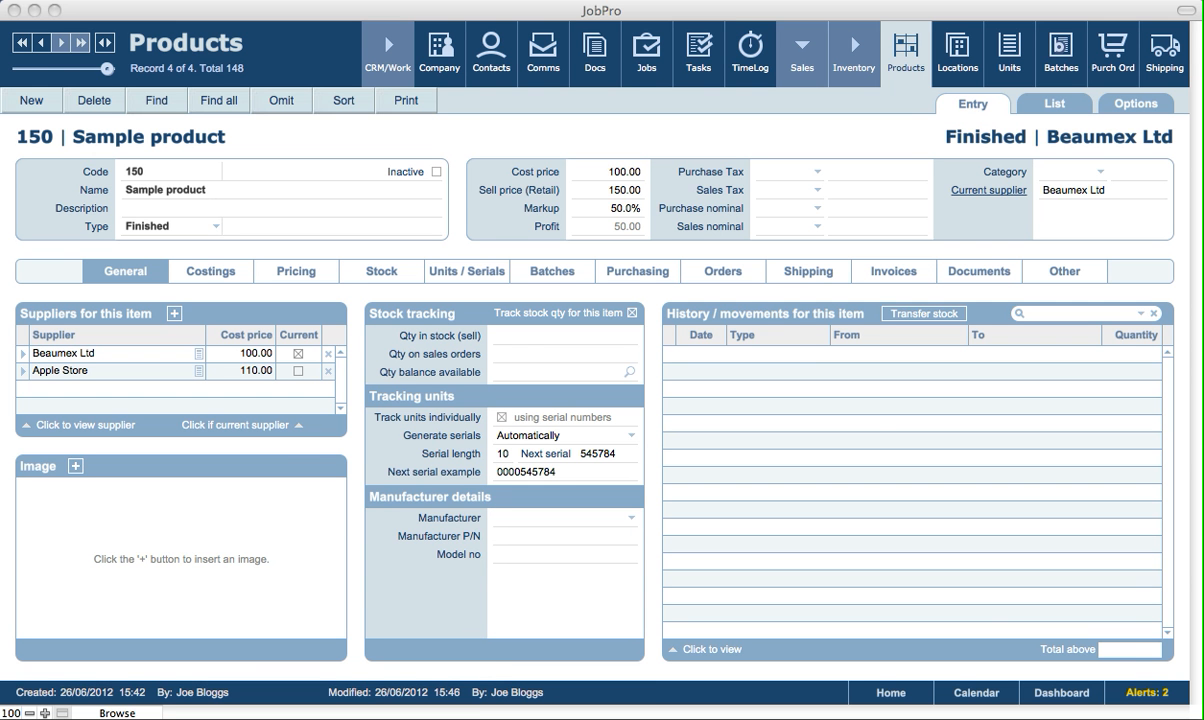
# Examine the history of stock movements on the Apple TV record and return to the Sample product record
pyautogui.click(780, 320)
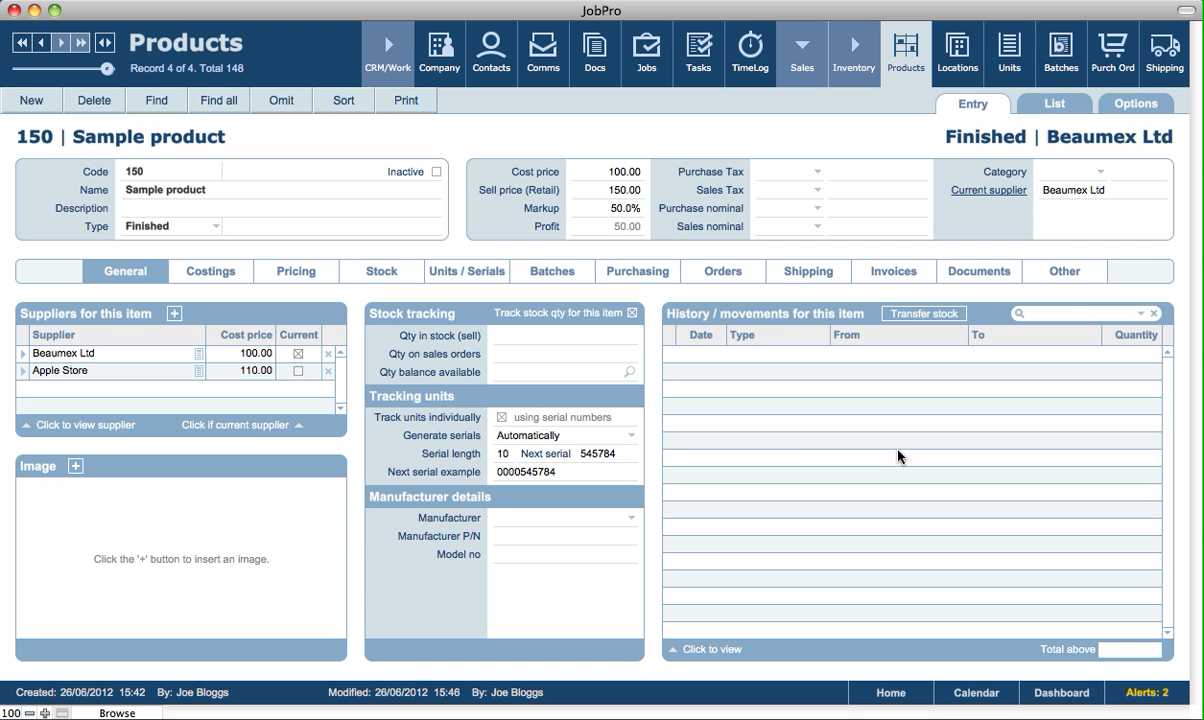
pyautogui.click(40, 43)
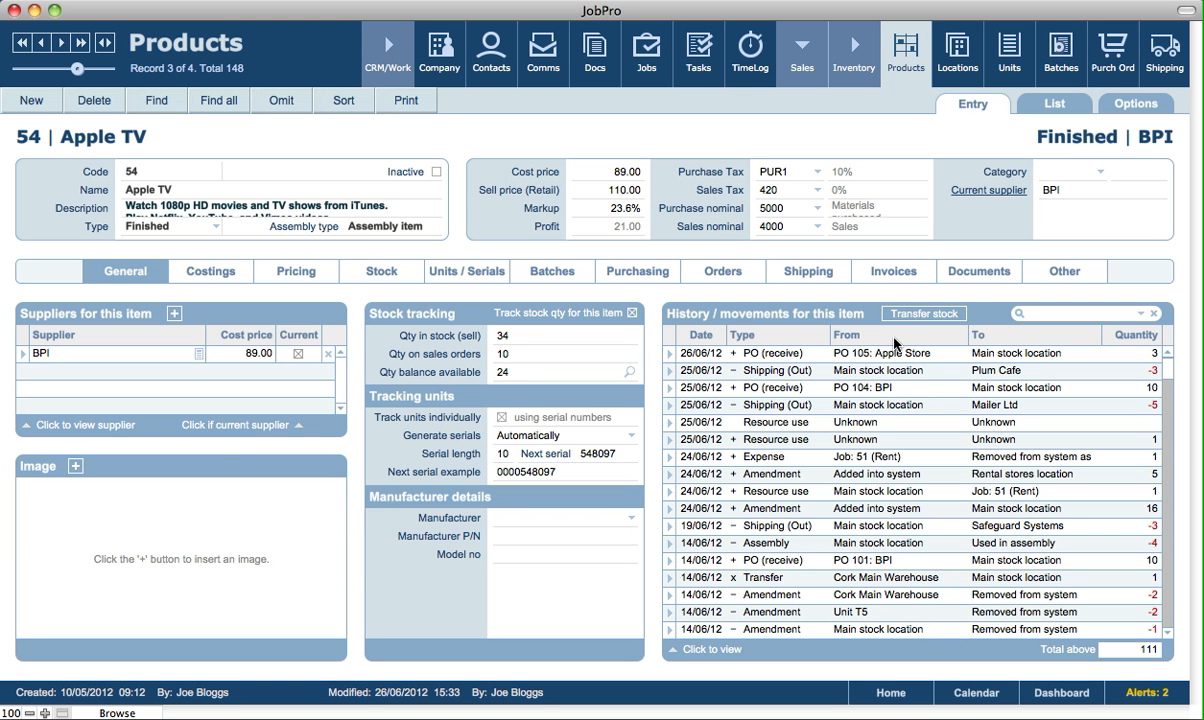
pyautogui.click(81, 43)
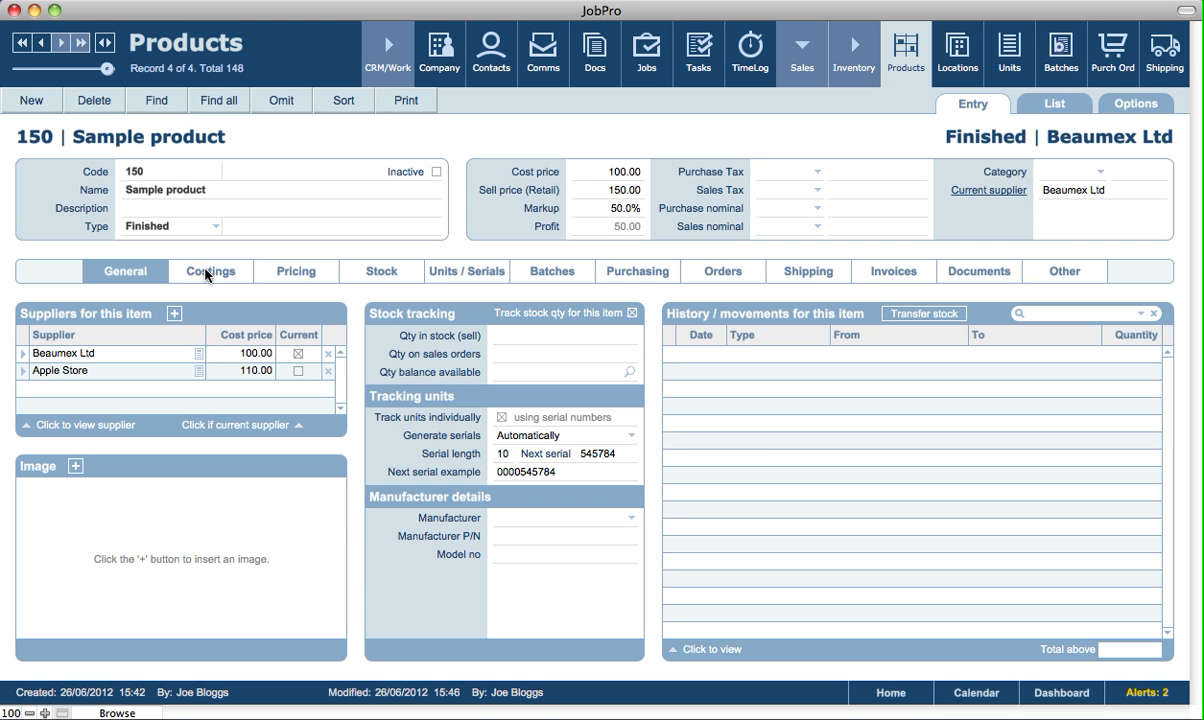
# Create another product record named "Labor time for assemly" and turn off stock tracking for it
pyautogui.click(40, 103)
pyautogui.click(143, 192)
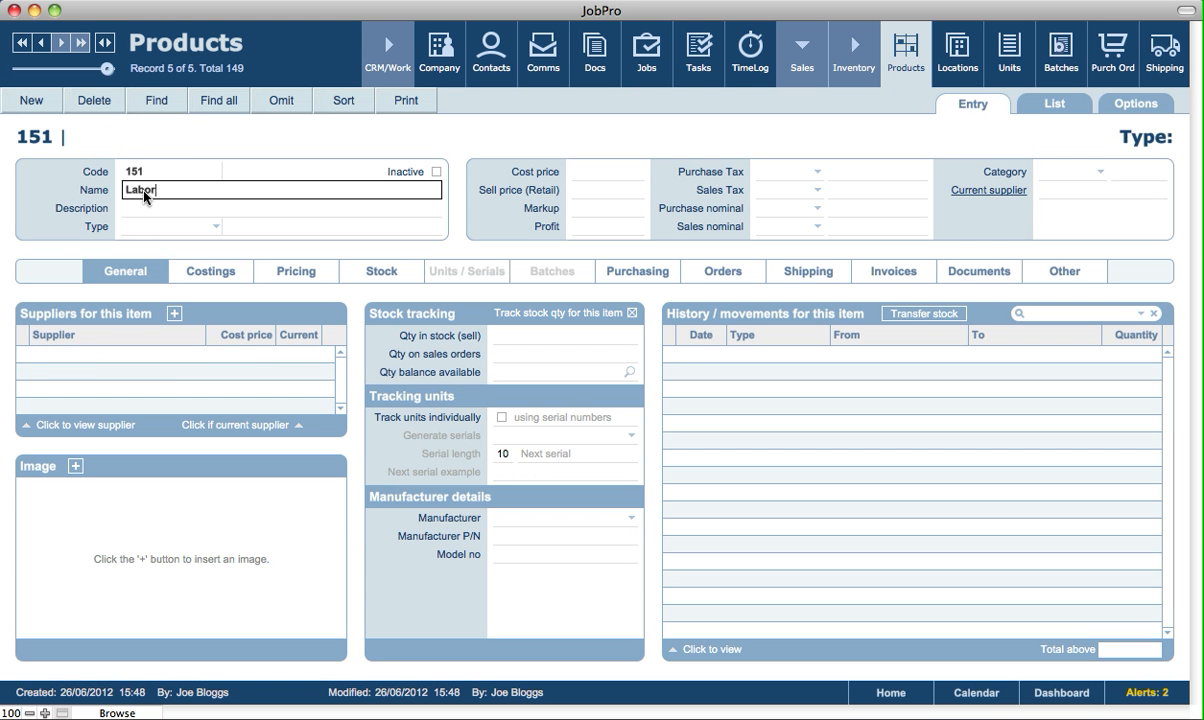
pyautogui.write('me for assemly')
pyautogui.click(171, 145)
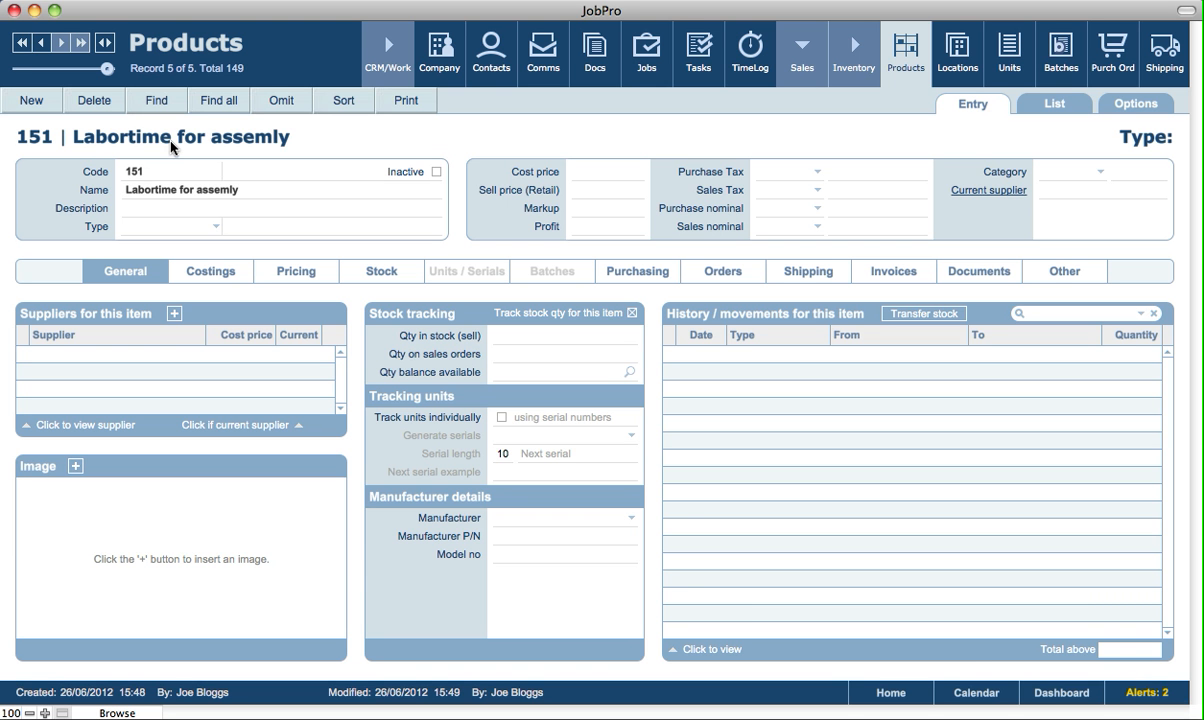
pyautogui.click(157, 189)
pyautogui.click(162, 140)
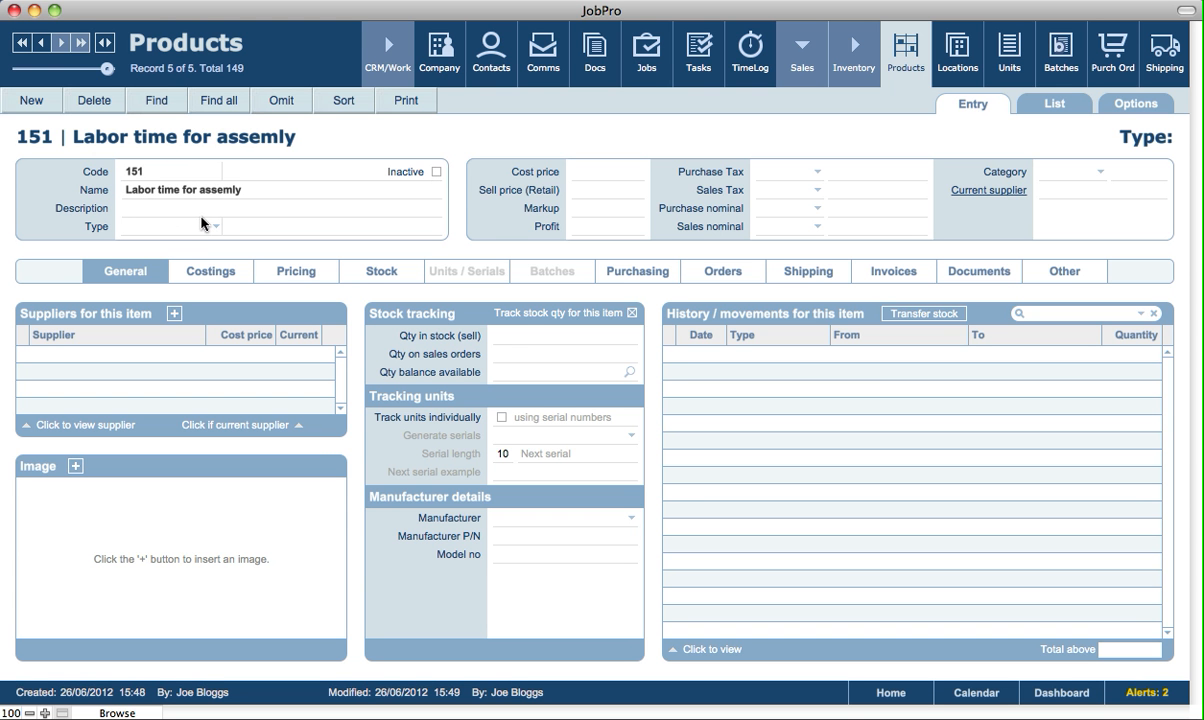
pyautogui.click(631, 314)
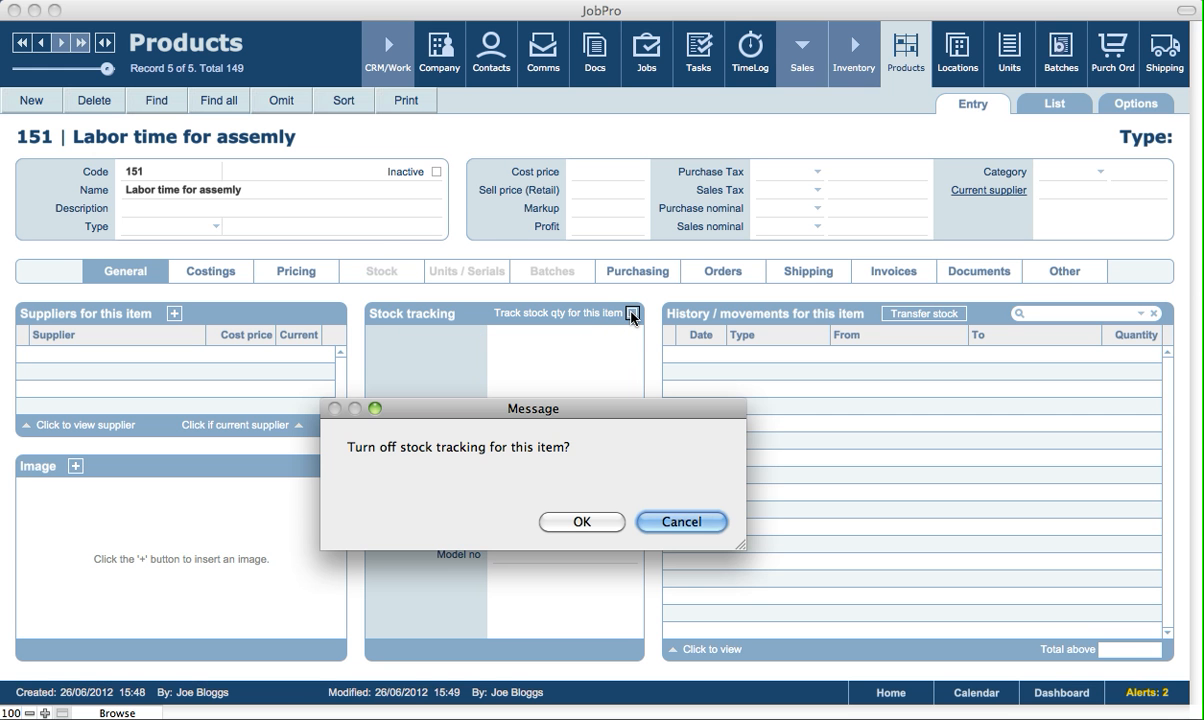
pyautogui.click(584, 521)
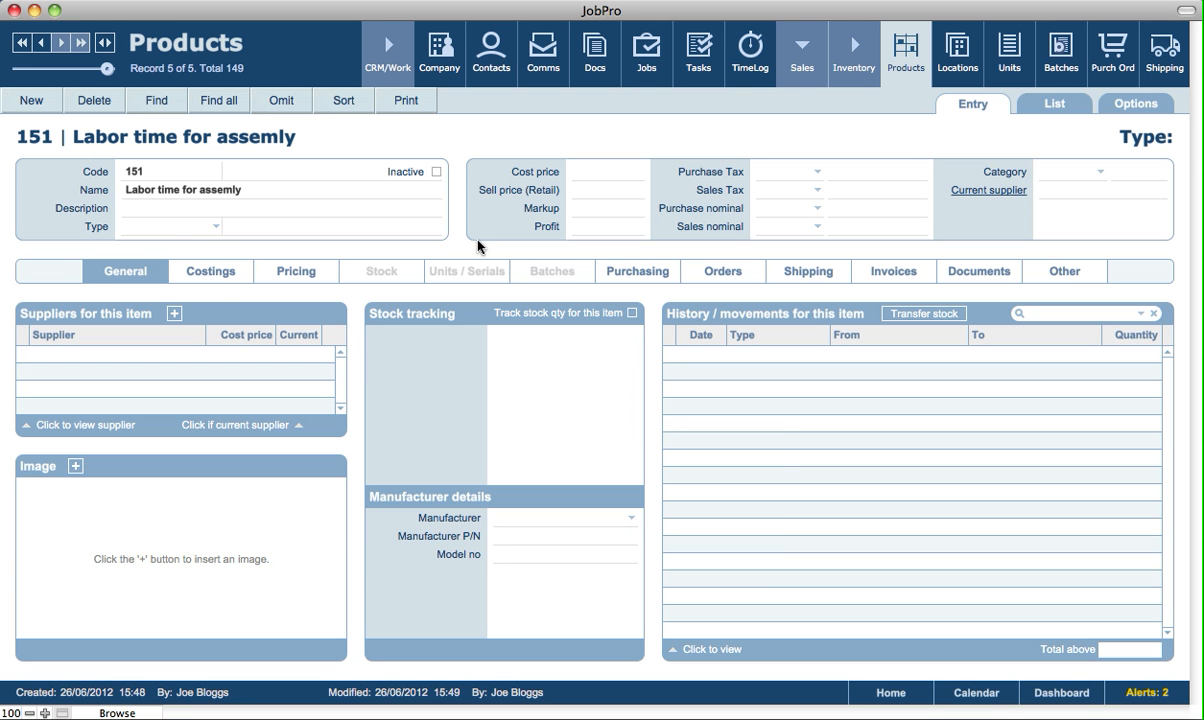
# Set the labor record's type to Service, its cost price to 50 and its retail sell price to 100
pyautogui.click(155, 226)
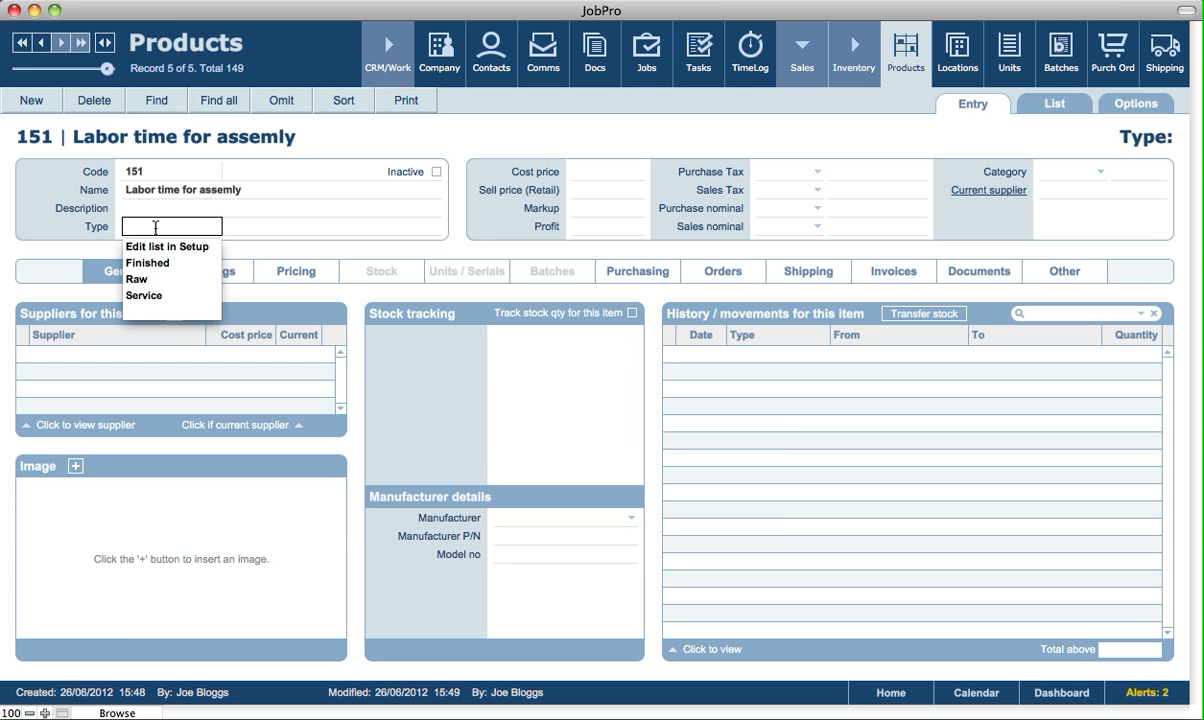
pyautogui.click(147, 296)
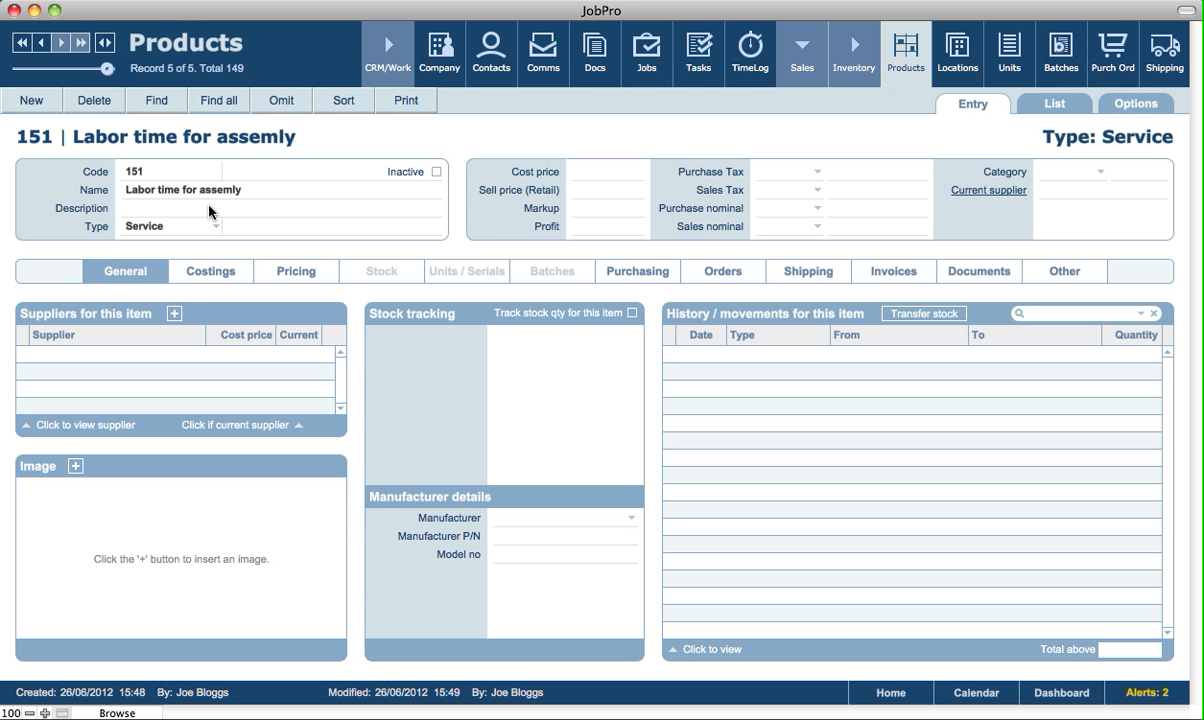
pyautogui.click(614, 198)
pyautogui.click(620, 173)
pyautogui.write('50')
pyautogui.click(627, 191)
pyautogui.write('100')
pyautogui.click(607, 154)
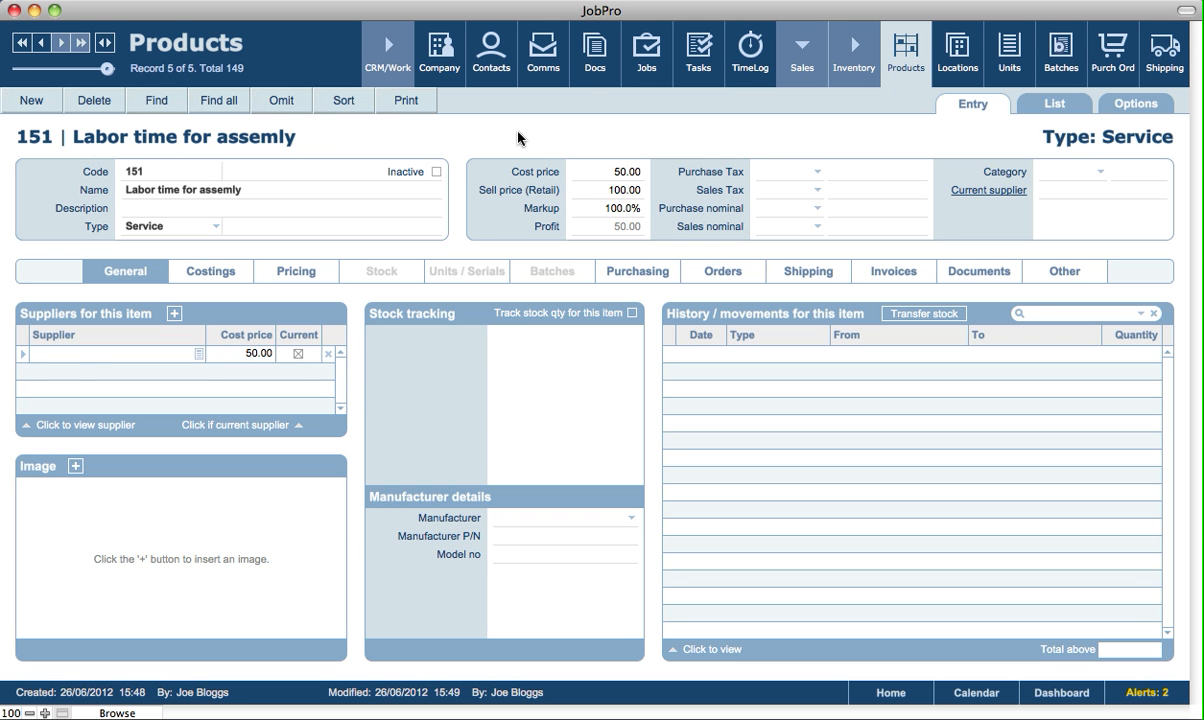
# Return to the Sample product record and open its costings
pyautogui.click(40, 45)
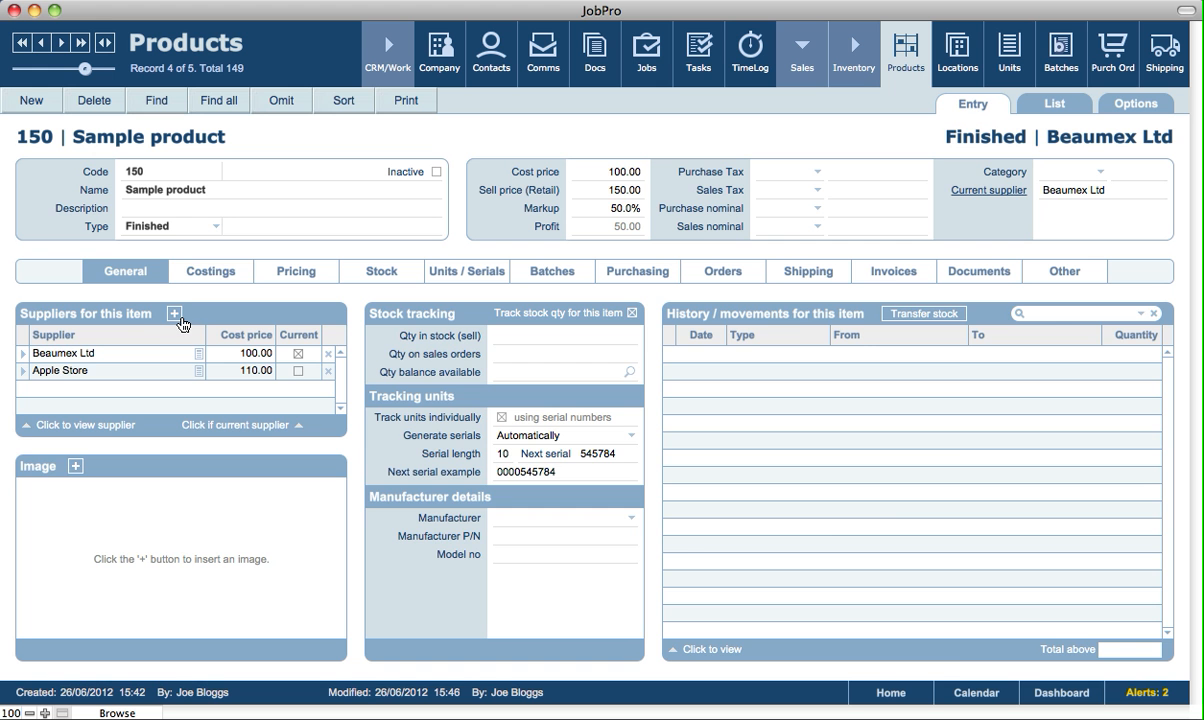
pyautogui.click(190, 275)
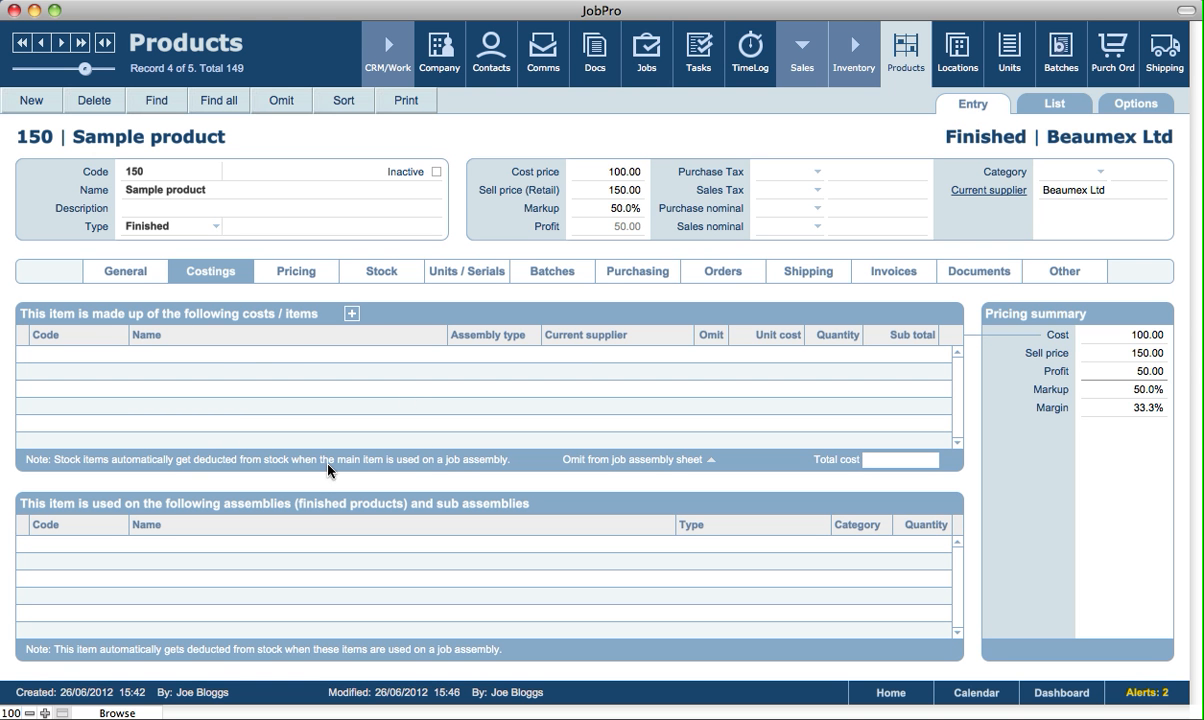
# Add the 2M Resistor to the items that make up the Sample product and delete that line again
pyautogui.click(351, 314)
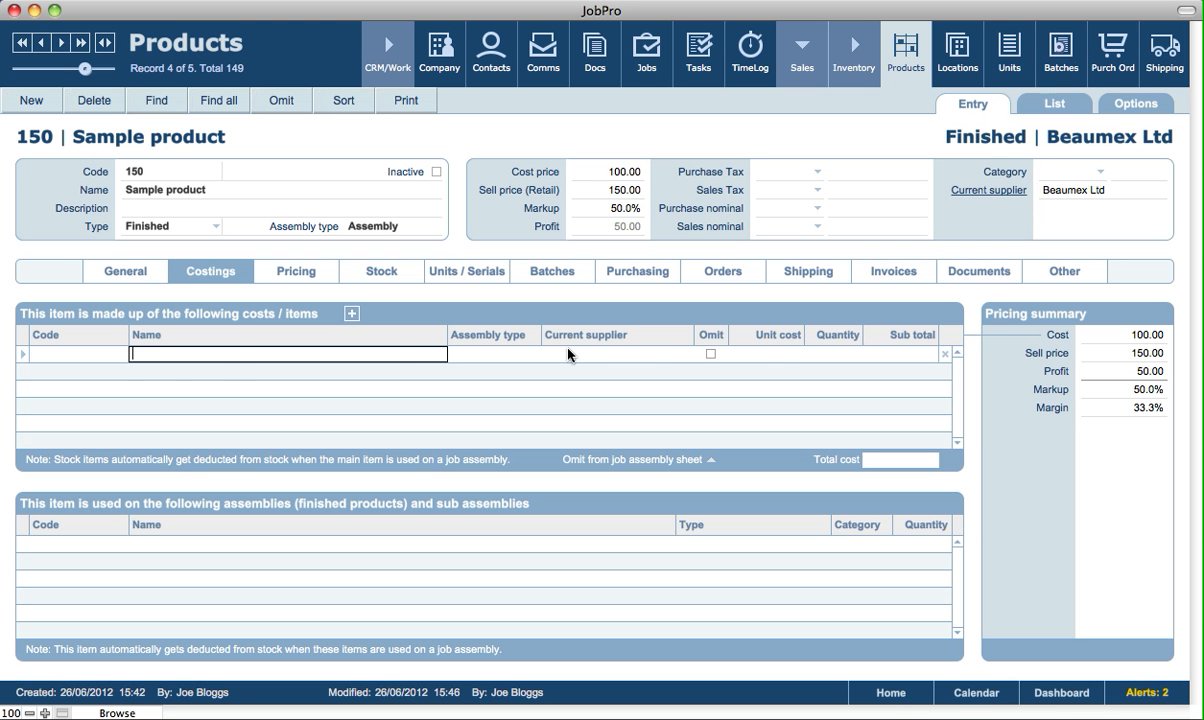
pyautogui.click(89, 353)
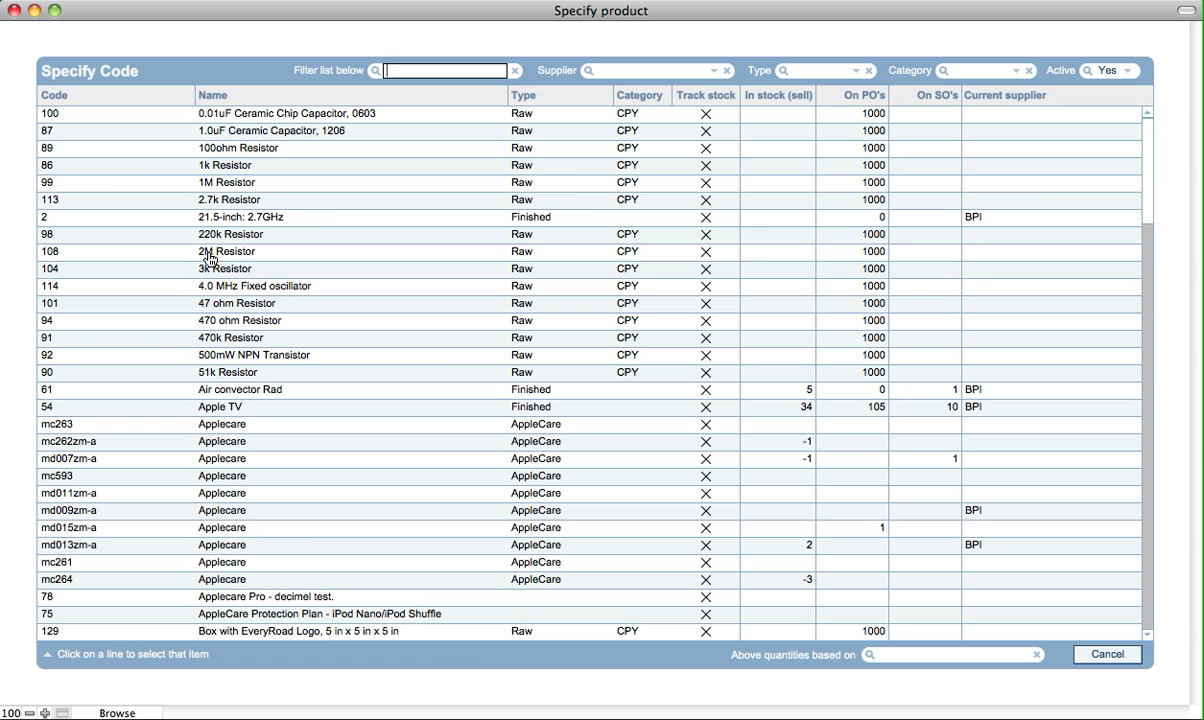
pyautogui.click(176, 251)
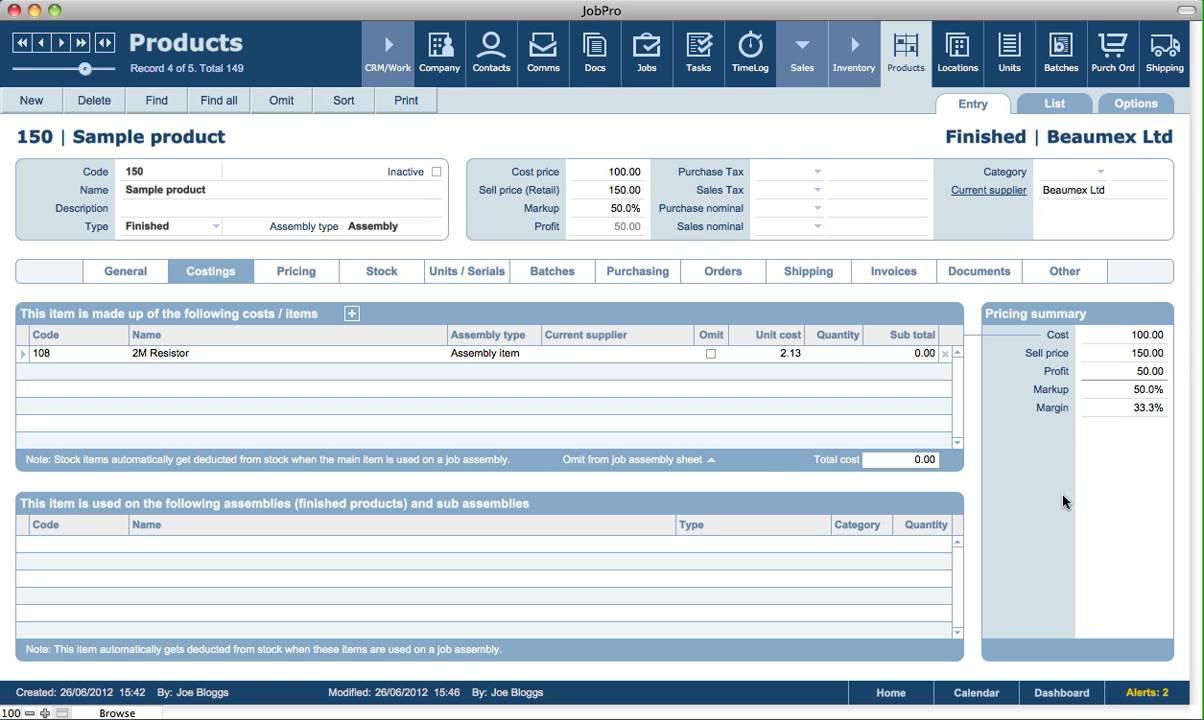
pyautogui.click(625, 178)
pyautogui.click(656, 142)
pyautogui.click(944, 354)
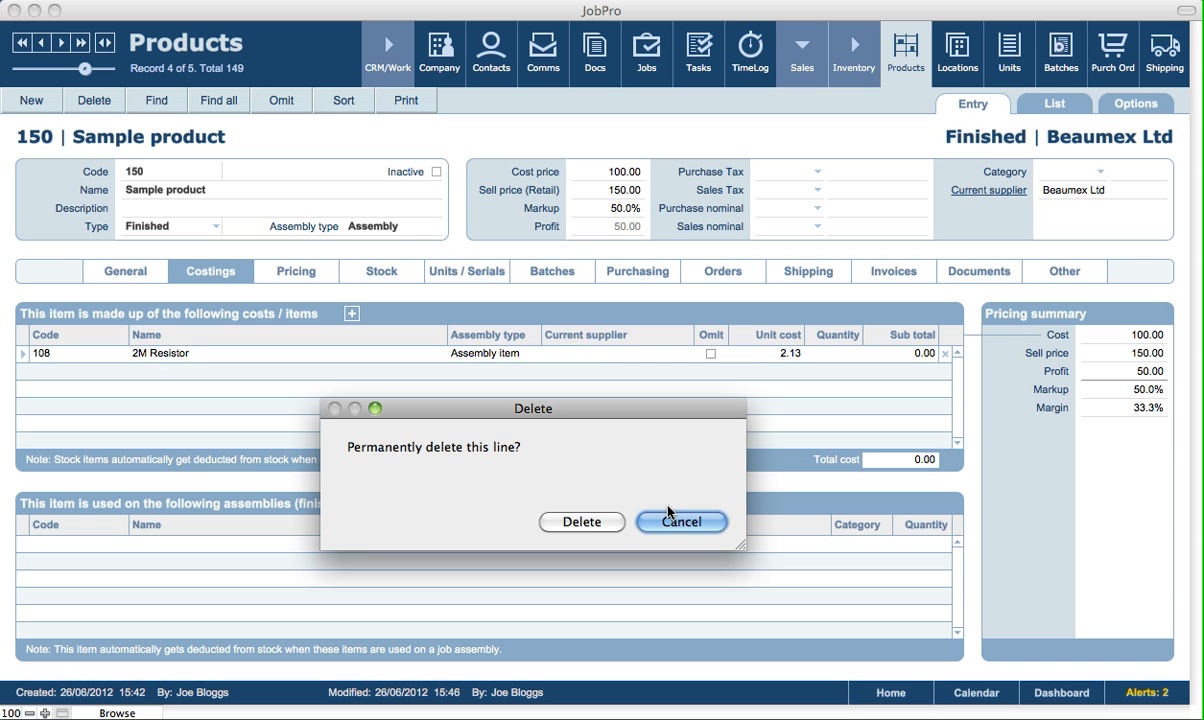
pyautogui.click(584, 525)
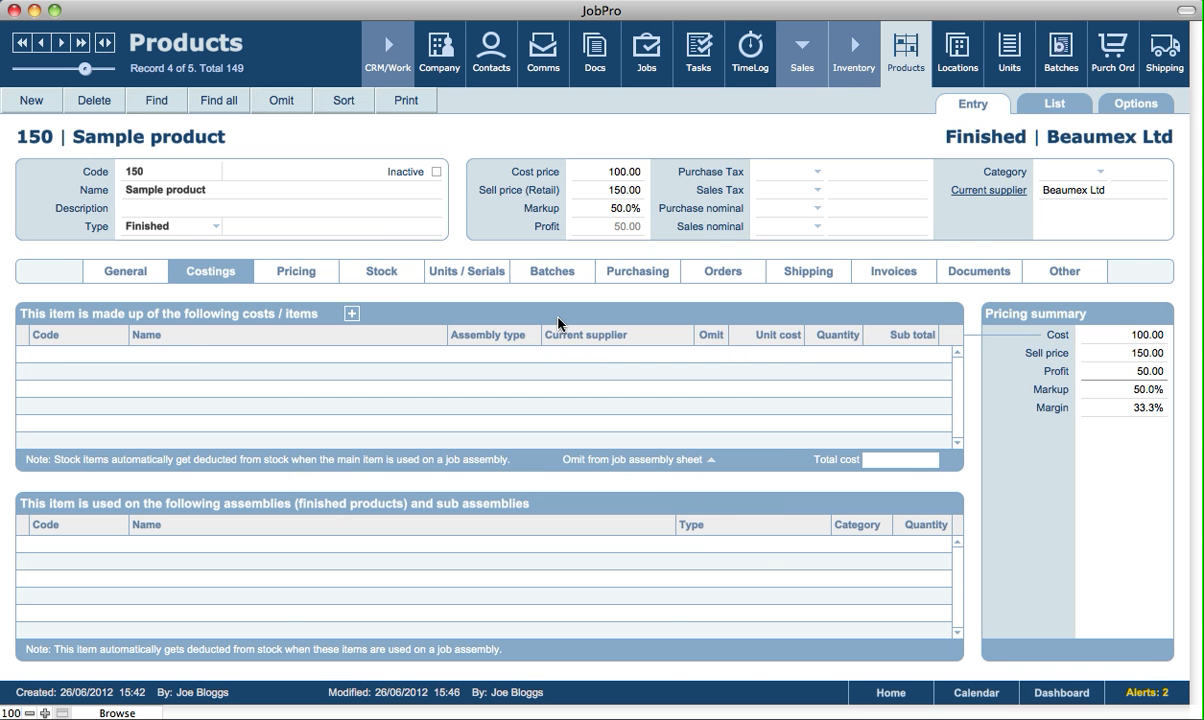
# Examine the values of the Price category list in the system setup and return to the Sample product's pricing
pyautogui.click(278, 276)
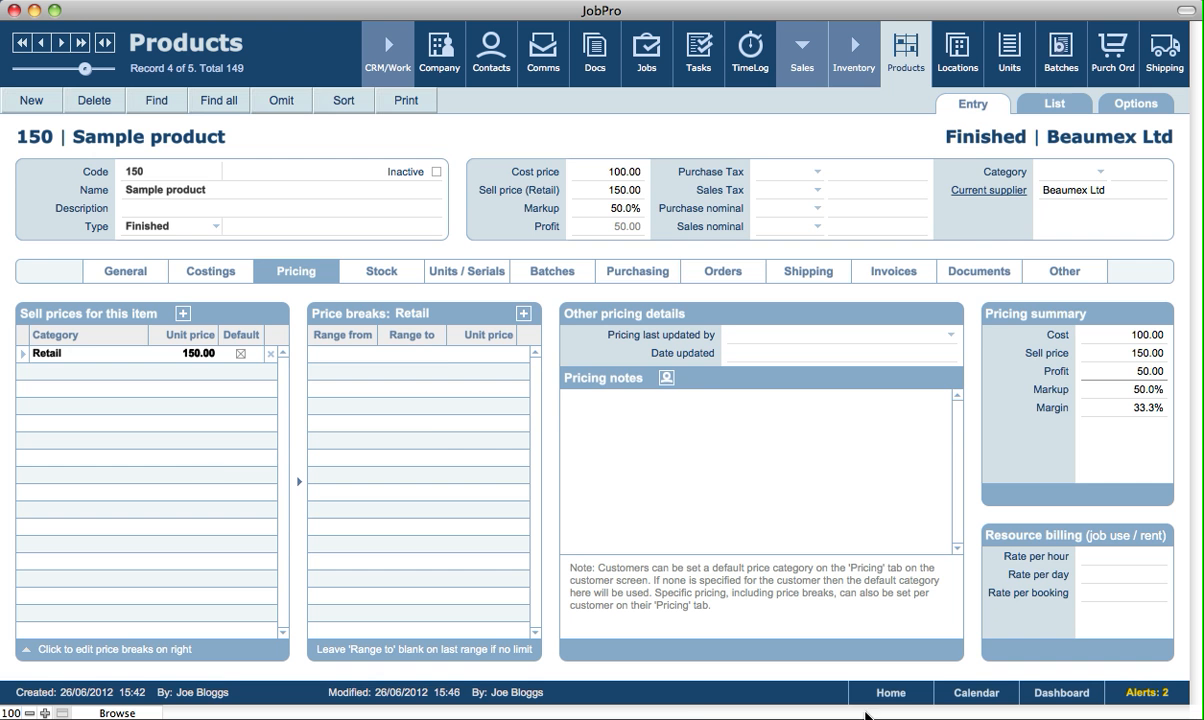
pyautogui.click(890, 692)
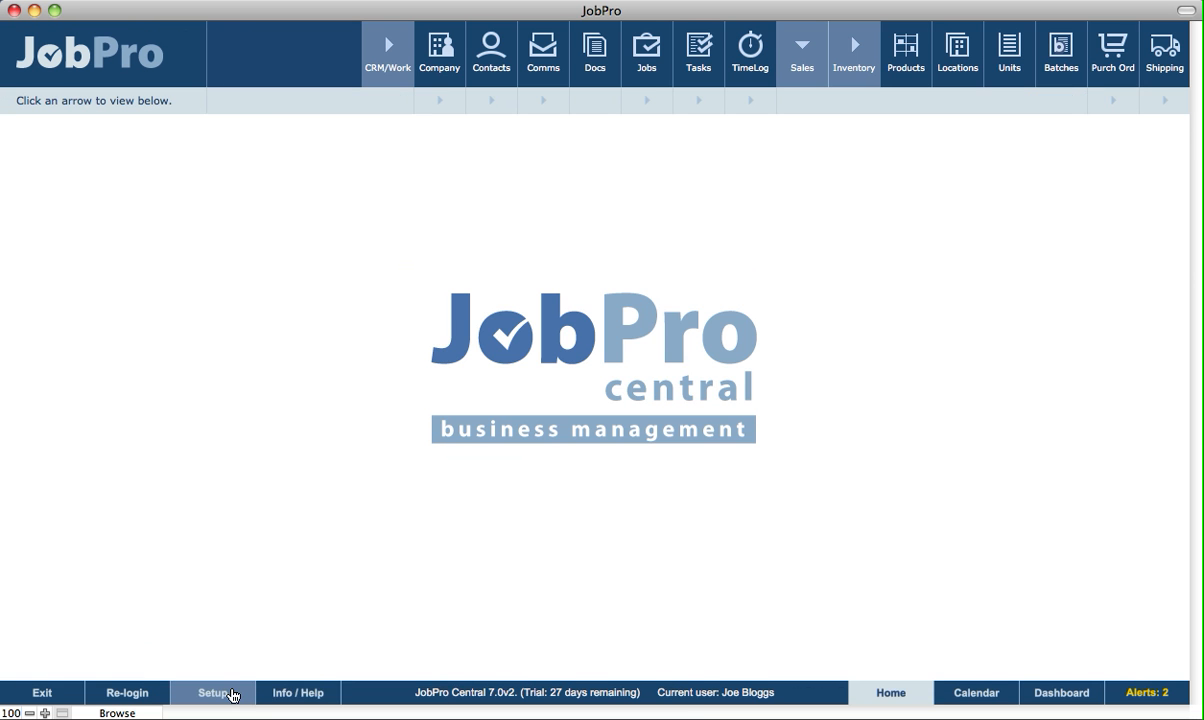
pyautogui.click(225, 692)
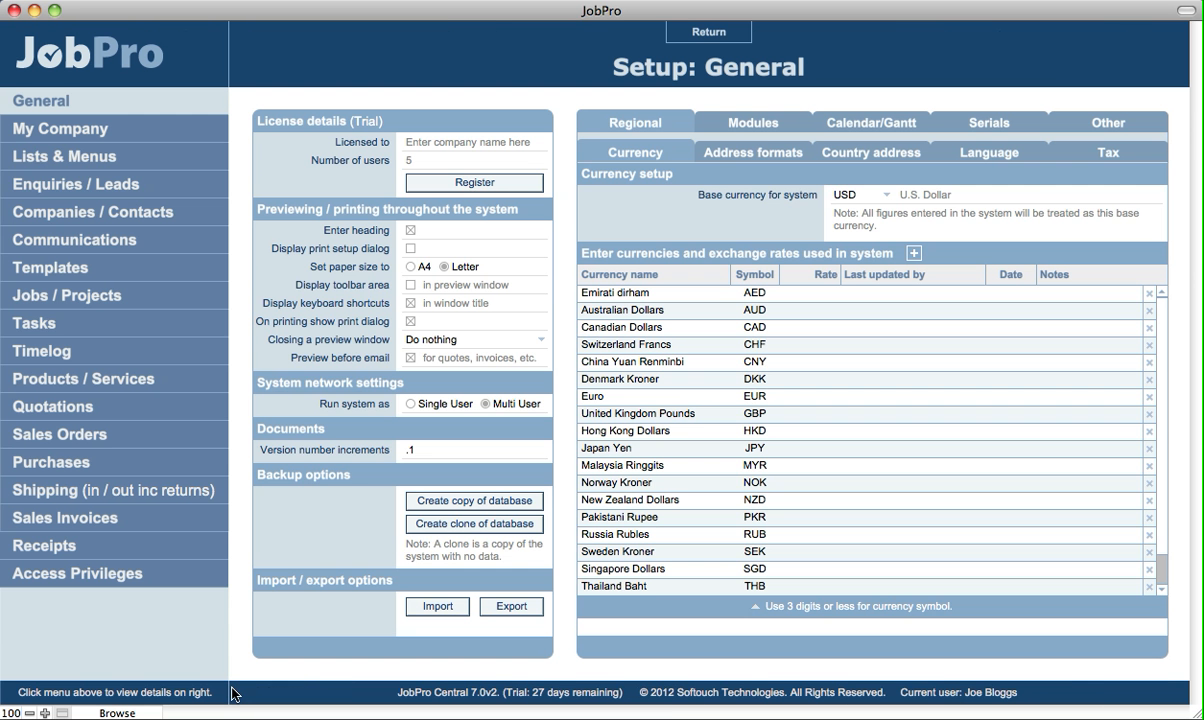
pyautogui.click(118, 158)
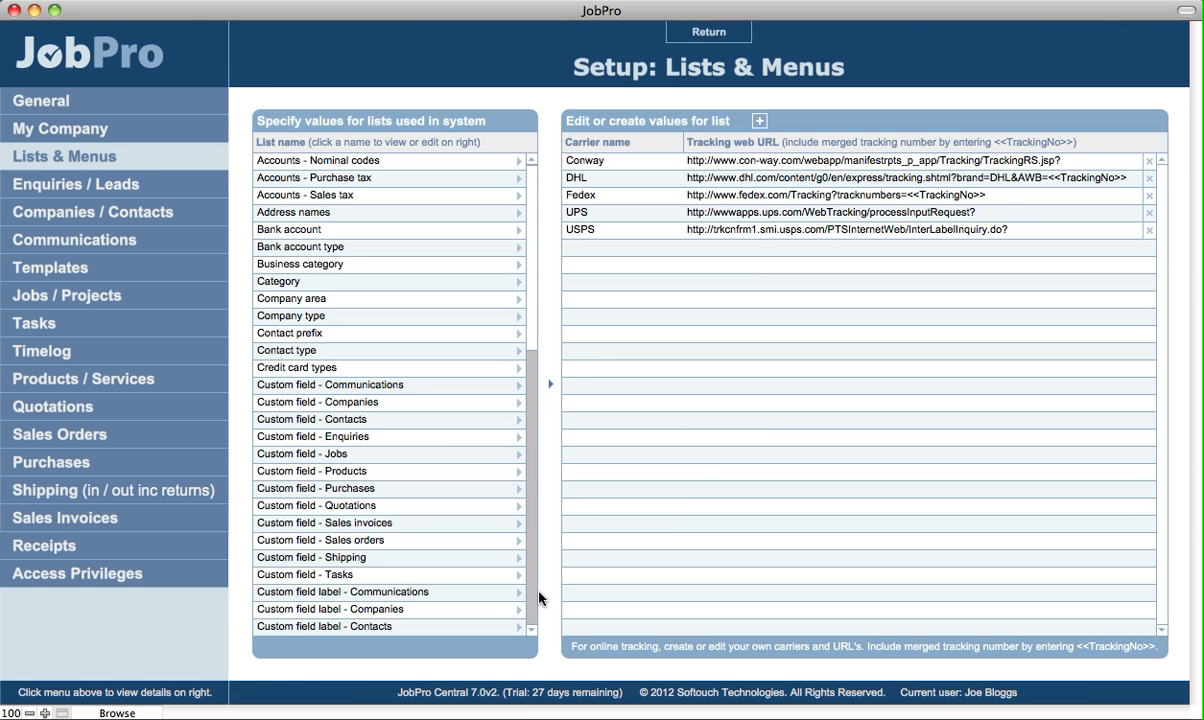
pyautogui.click(533, 599)
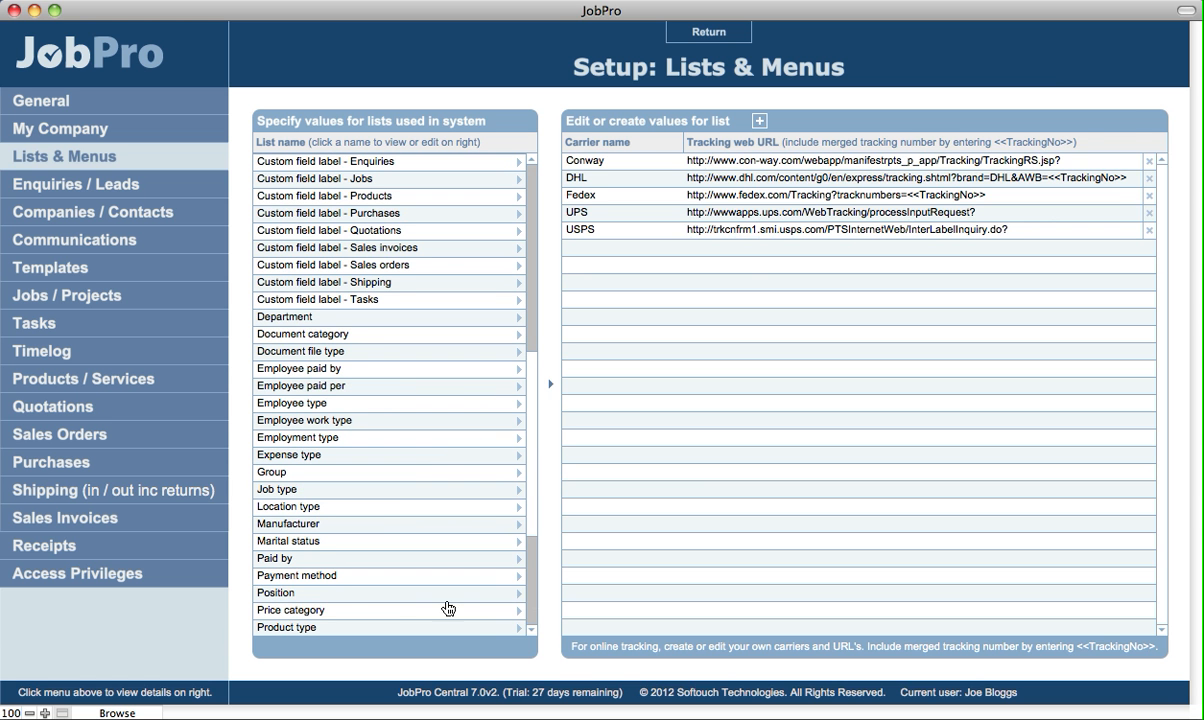
pyautogui.click(307, 610)
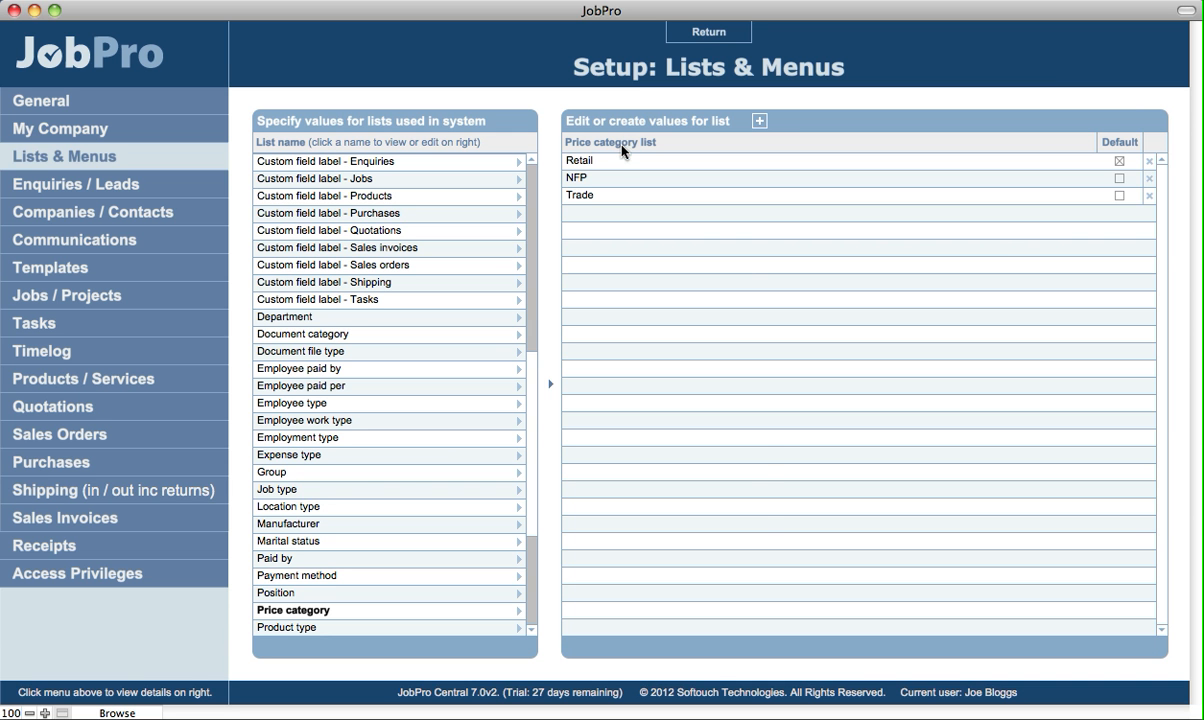
pyautogui.click(709, 34)
pyautogui.click(681, 522)
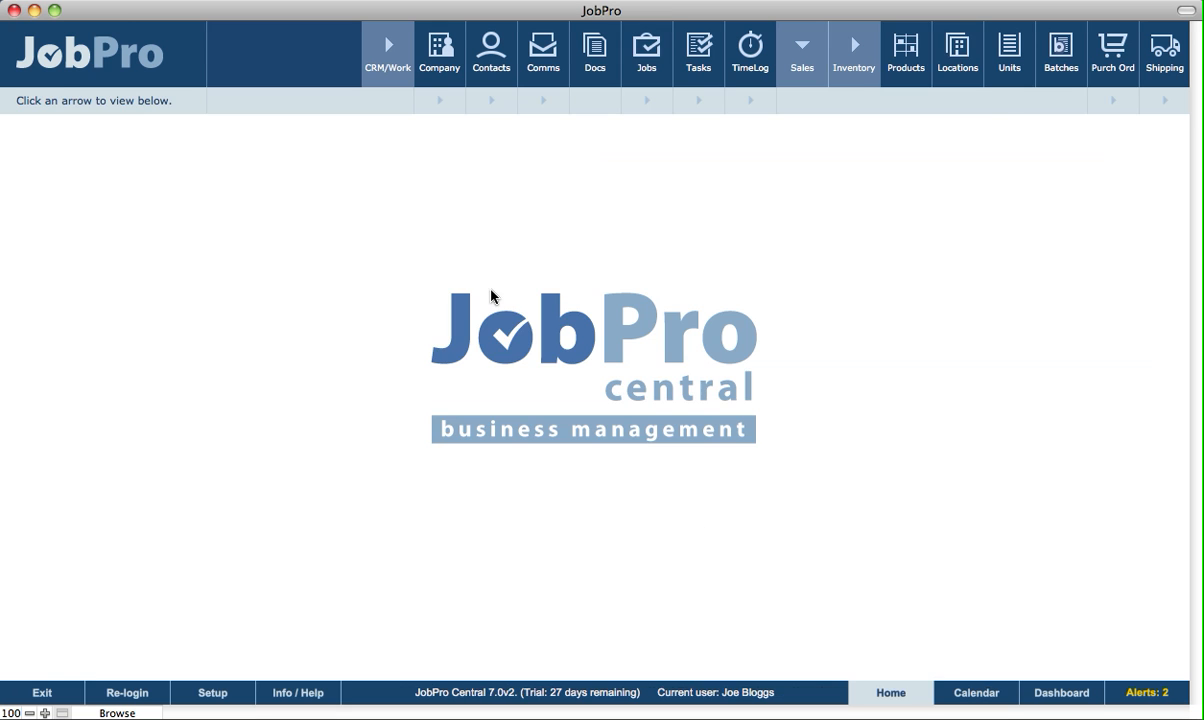
pyautogui.click(918, 62)
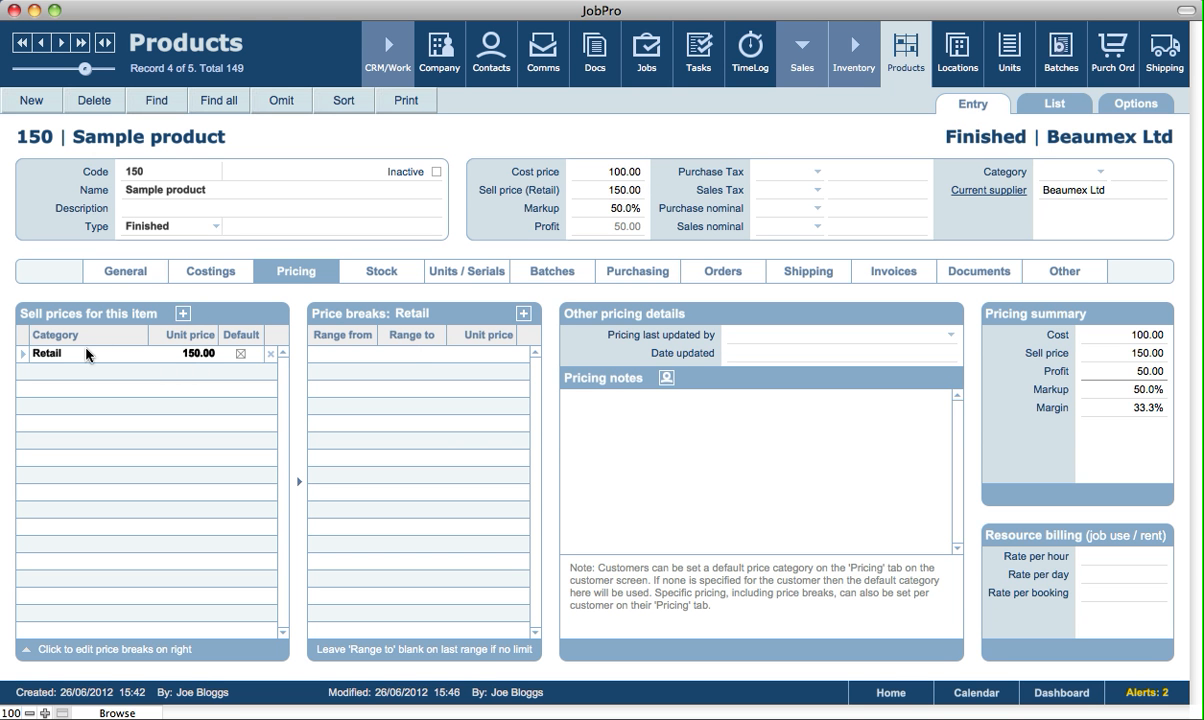
# Clear the Retail unit price and add a Retail price break from 1 to 10 at a unit price of 150
pyautogui.click(199, 354)
pyautogui.press('BackSpace')
pyautogui.click(146, 336)
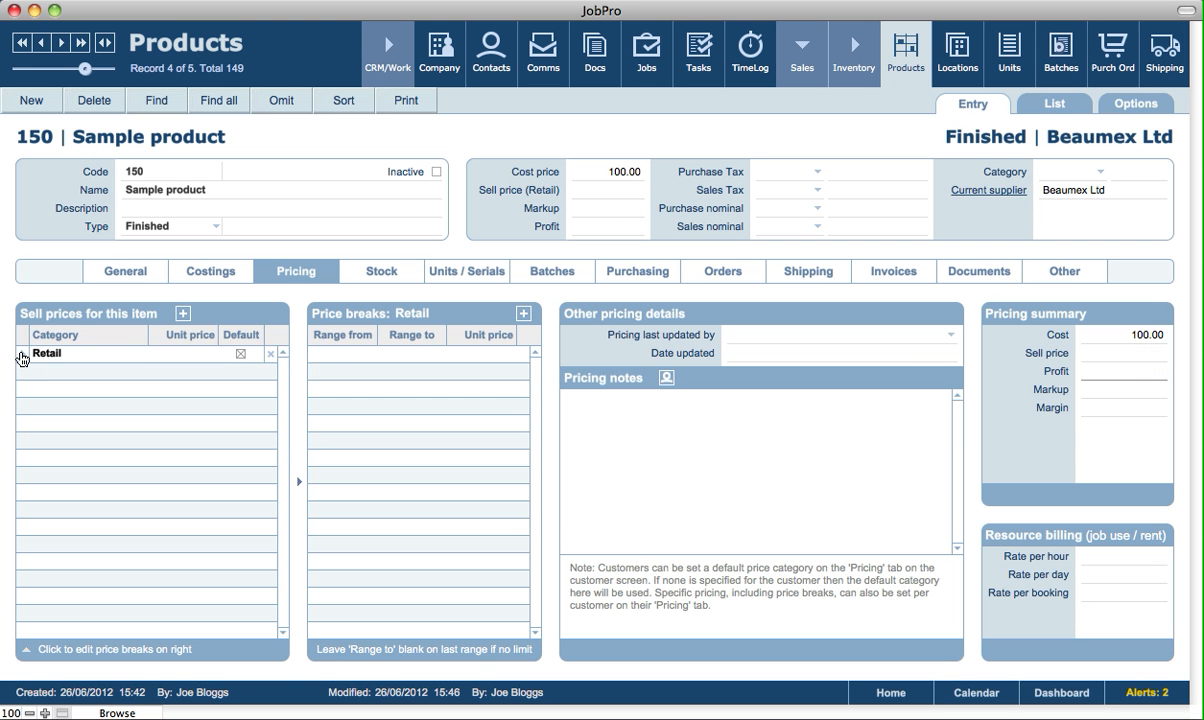
pyautogui.click(523, 314)
pyautogui.write('1')
pyautogui.click(412, 357)
pyautogui.write('10')
pyautogui.click(475, 358)
pyautogui.write('150')
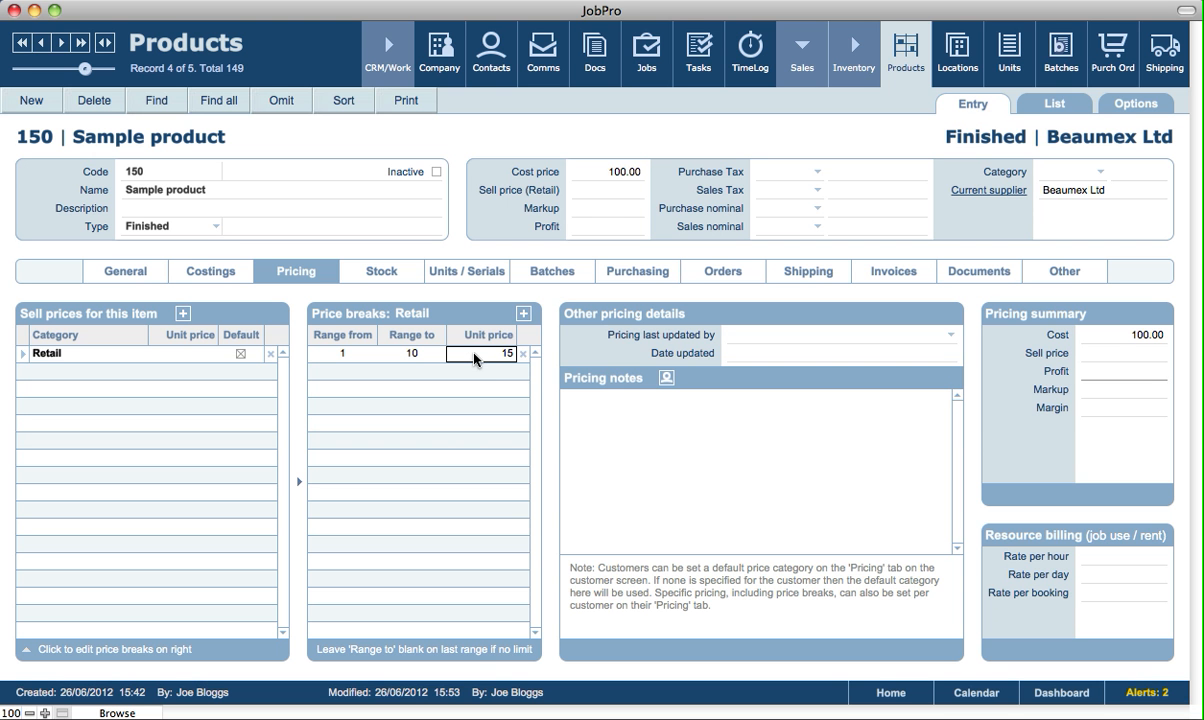
# Add a second Retail price break starting at 11, with no upper limit and a unit price of 145
pyautogui.click(470, 307)
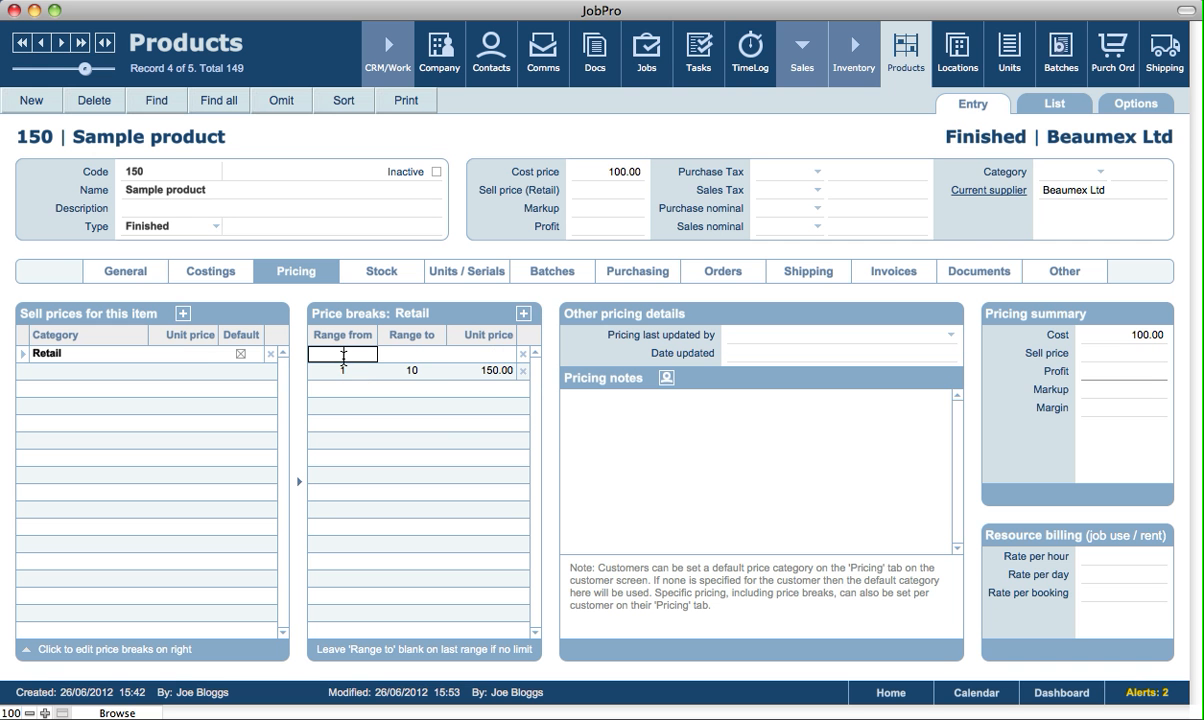
pyautogui.write('11')
pyautogui.click(478, 372)
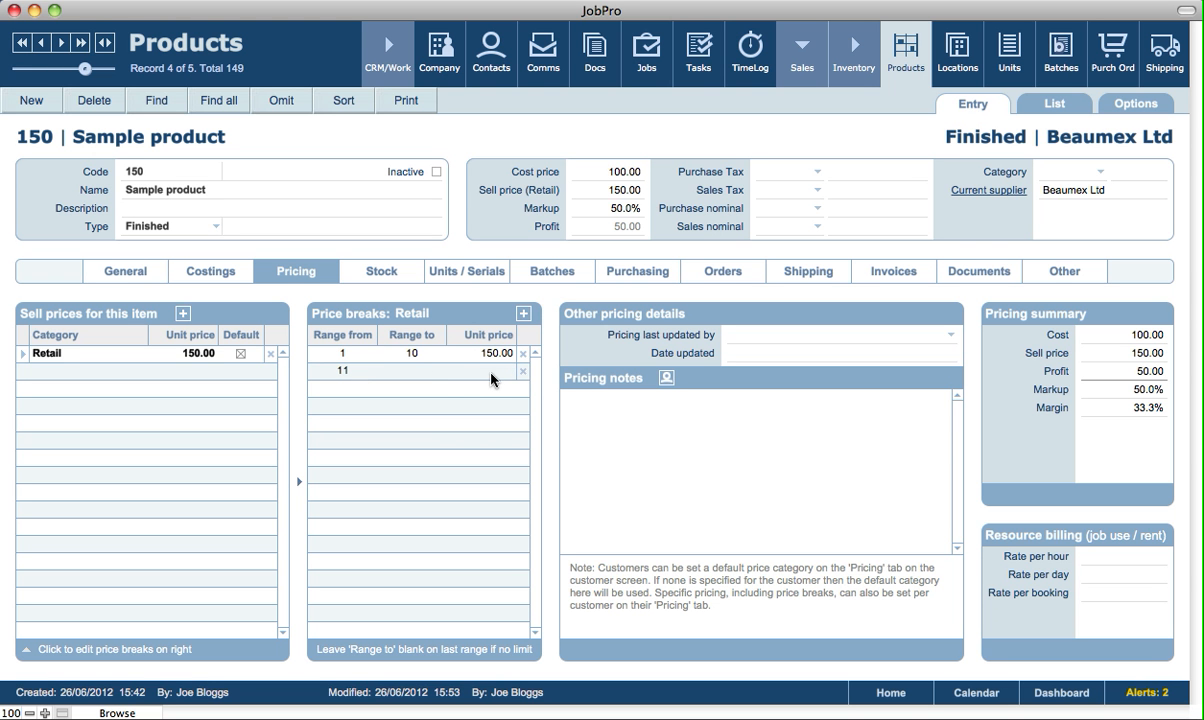
pyautogui.write('145')
pyautogui.click(399, 325)
# Record the current user as the person who last updated the pricing and set the update date to 26/06/2012
pyautogui.click(768, 336)
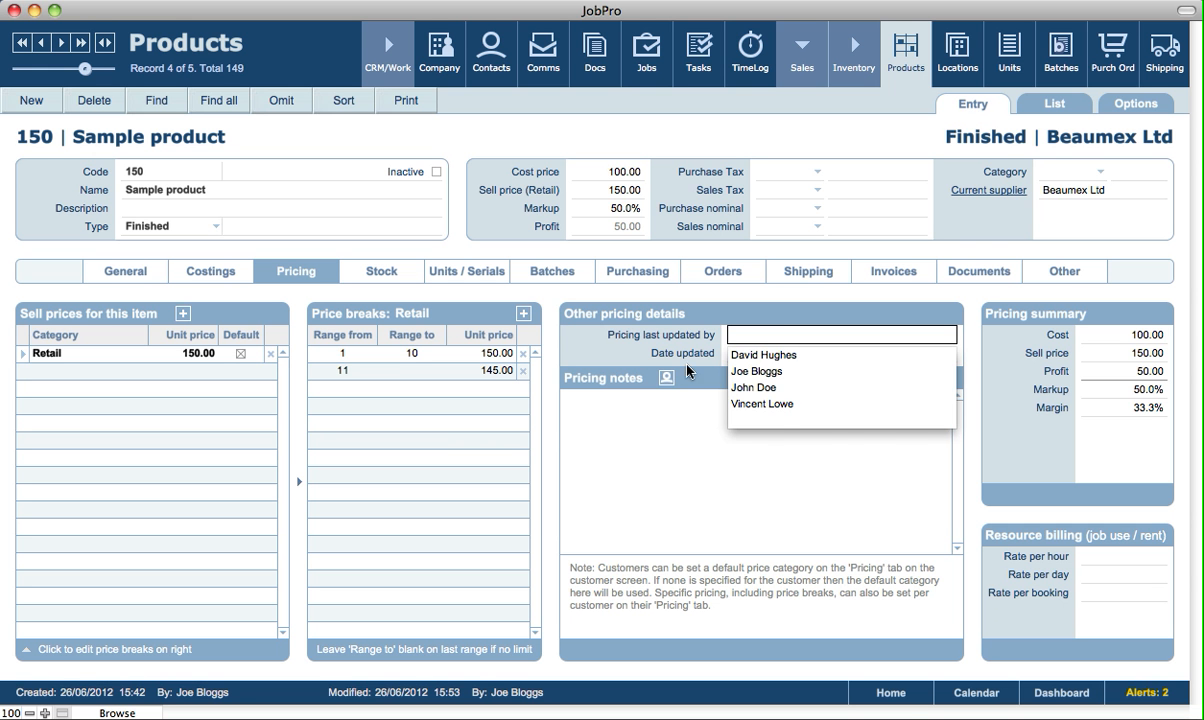
pyautogui.click(743, 372)
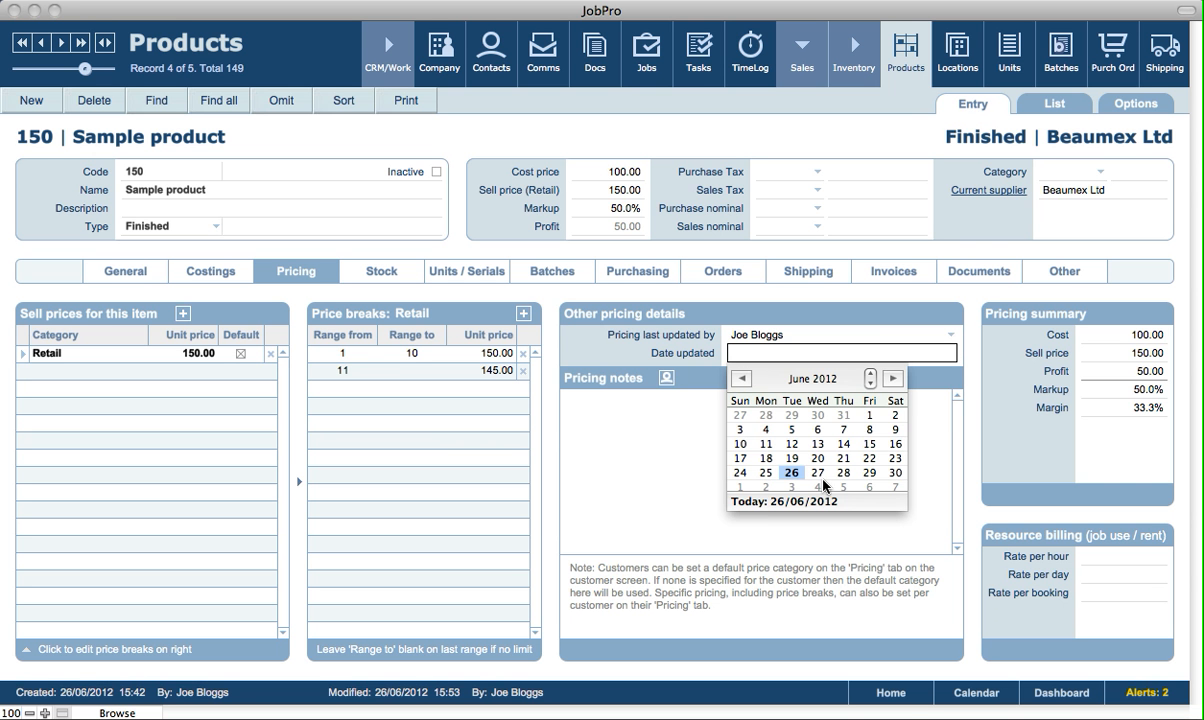
pyautogui.click(789, 473)
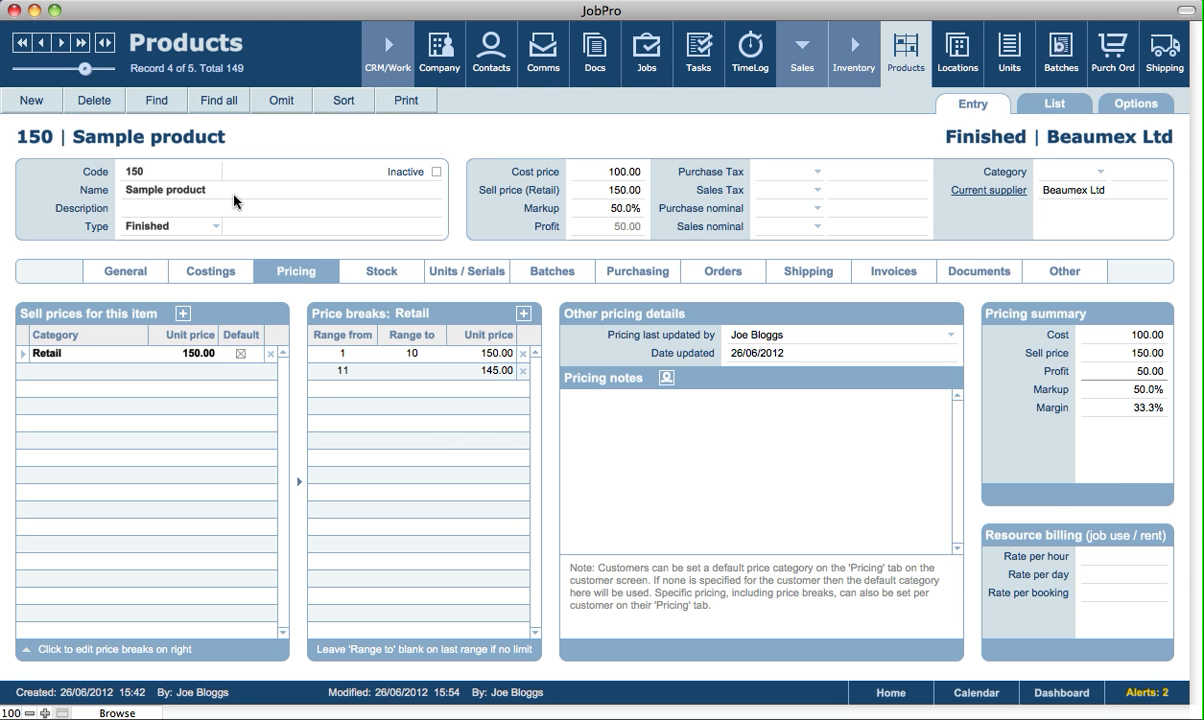
pyautogui.click(1126, 558)
pyautogui.click(1160, 574)
pyautogui.click(1119, 597)
pyautogui.click(1043, 458)
# Examine the Apple TV record's stock figures, restrict the summary to Main stock location and remove that location filter
pyautogui.click(389, 283)
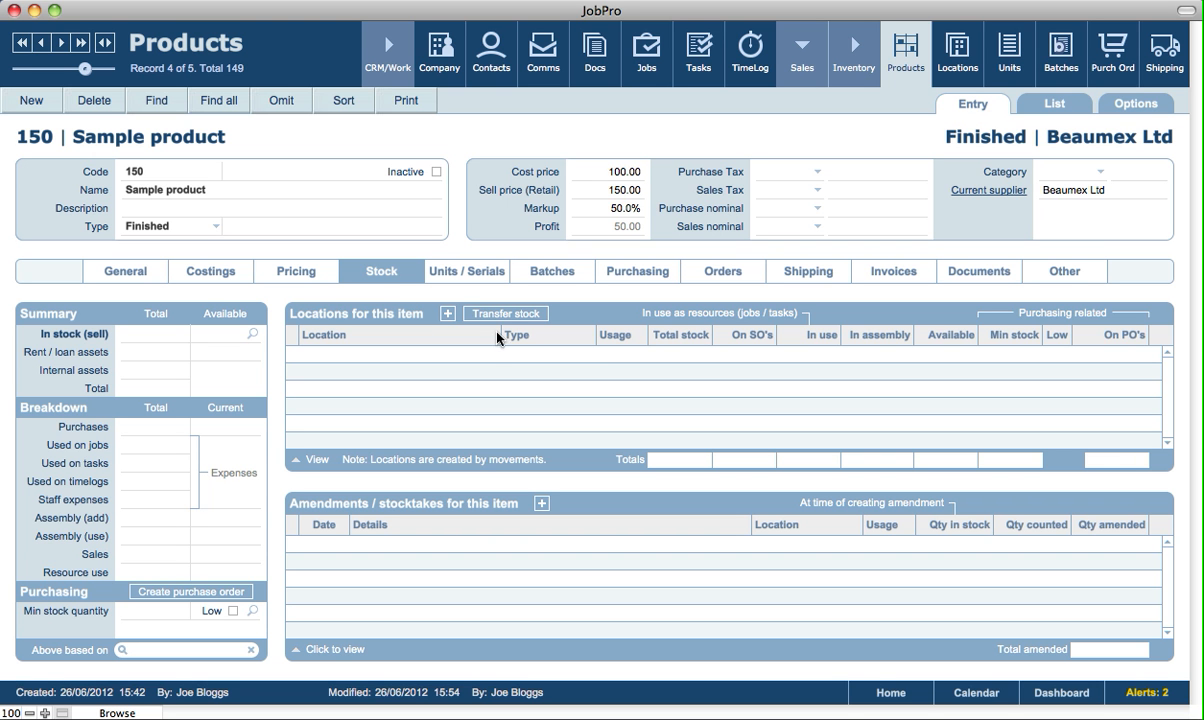
pyautogui.click(44, 42)
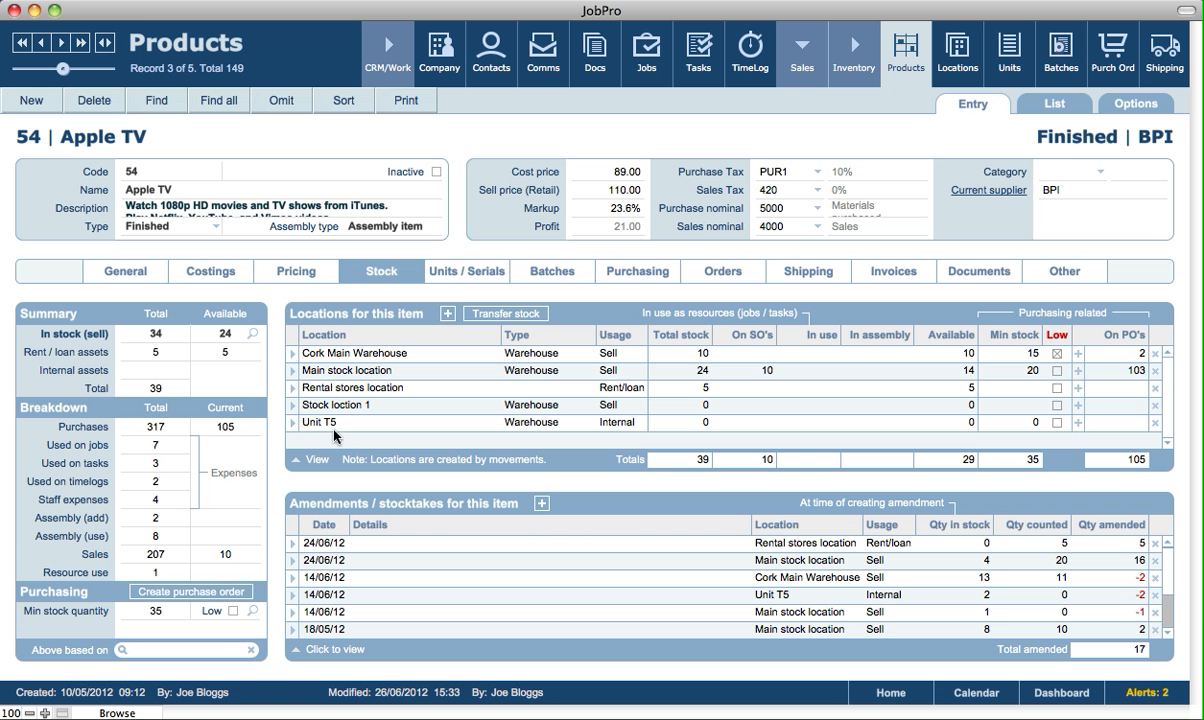
pyautogui.click(217, 650)
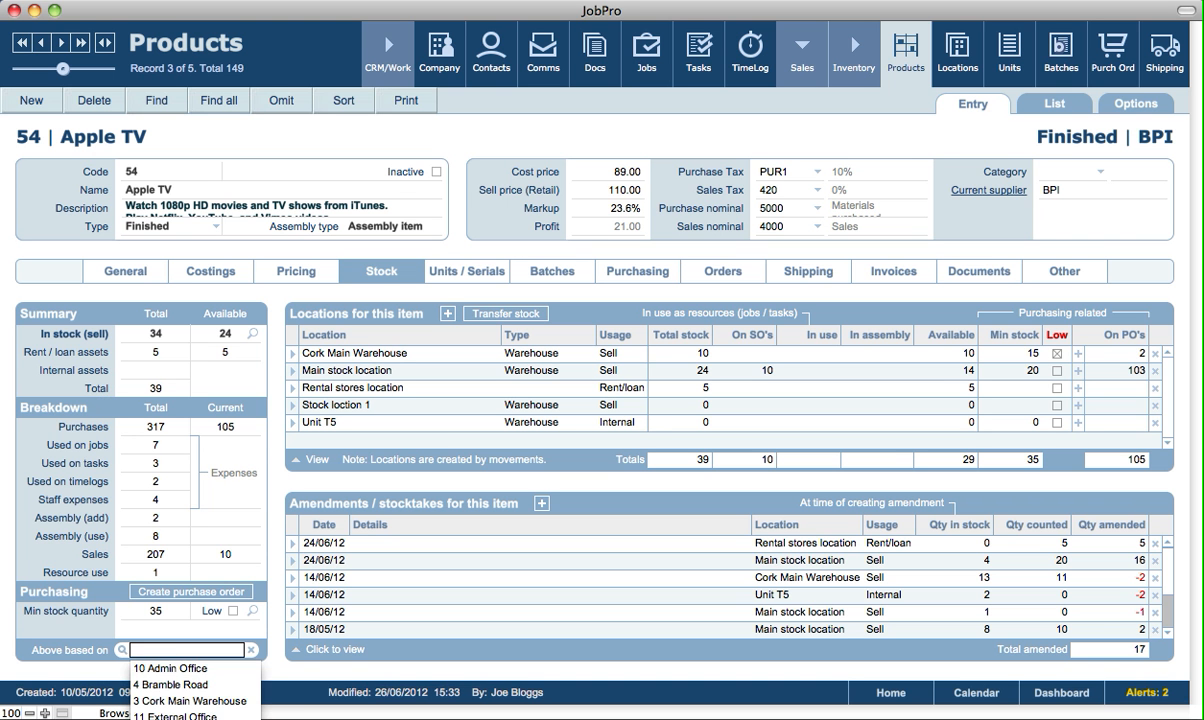
pyautogui.click(176, 716)
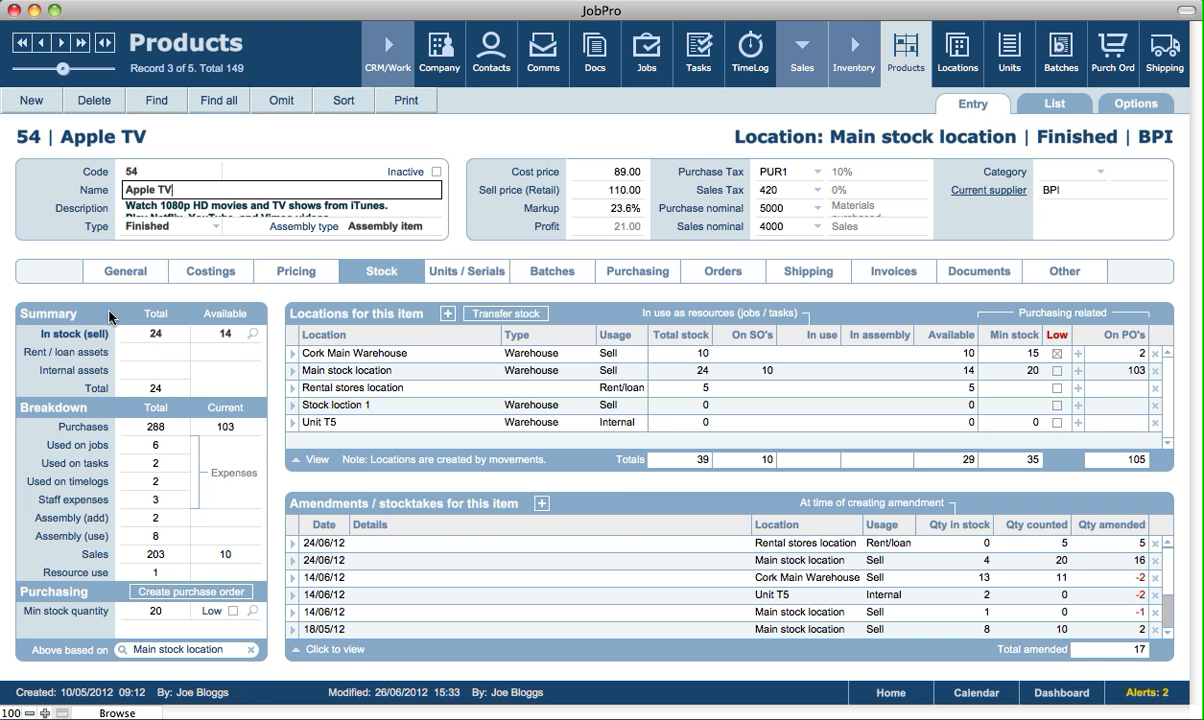
pyautogui.click(236, 462)
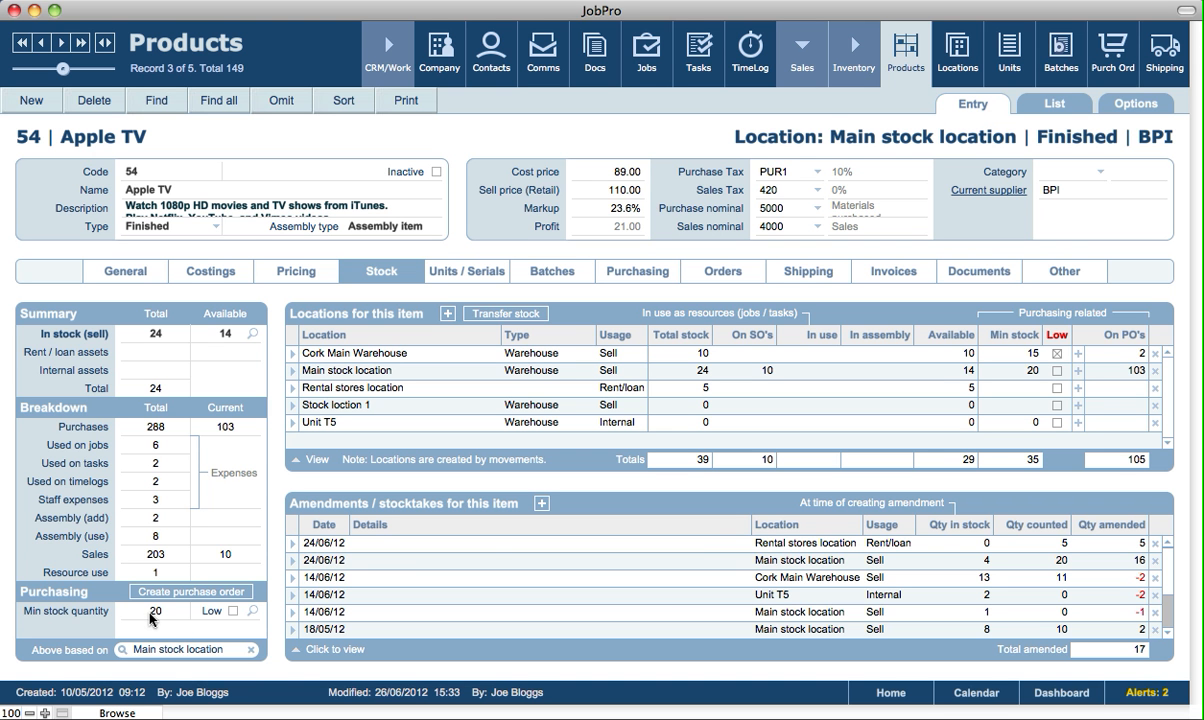
pyautogui.click(254, 652)
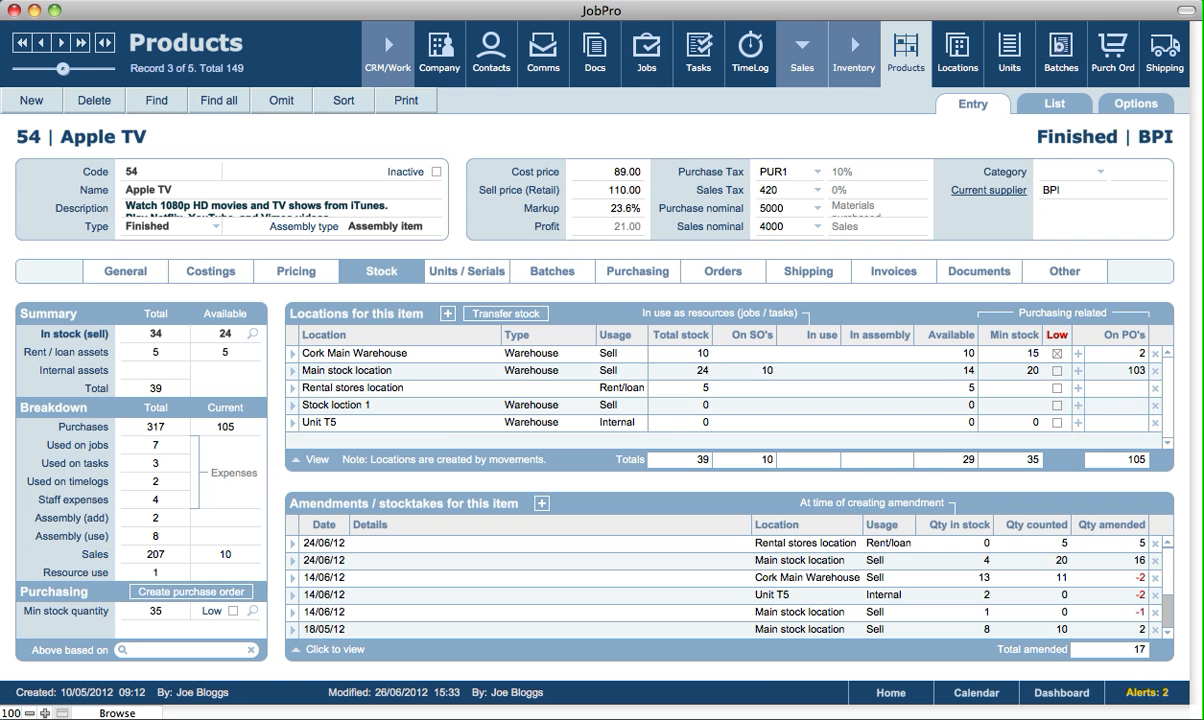
# Start a transfer of 10 Apple TV units from Main stock location to Cork Main Warehouse
pyautogui.click(670, 305)
pyautogui.click(493, 314)
pyautogui.click(560, 354)
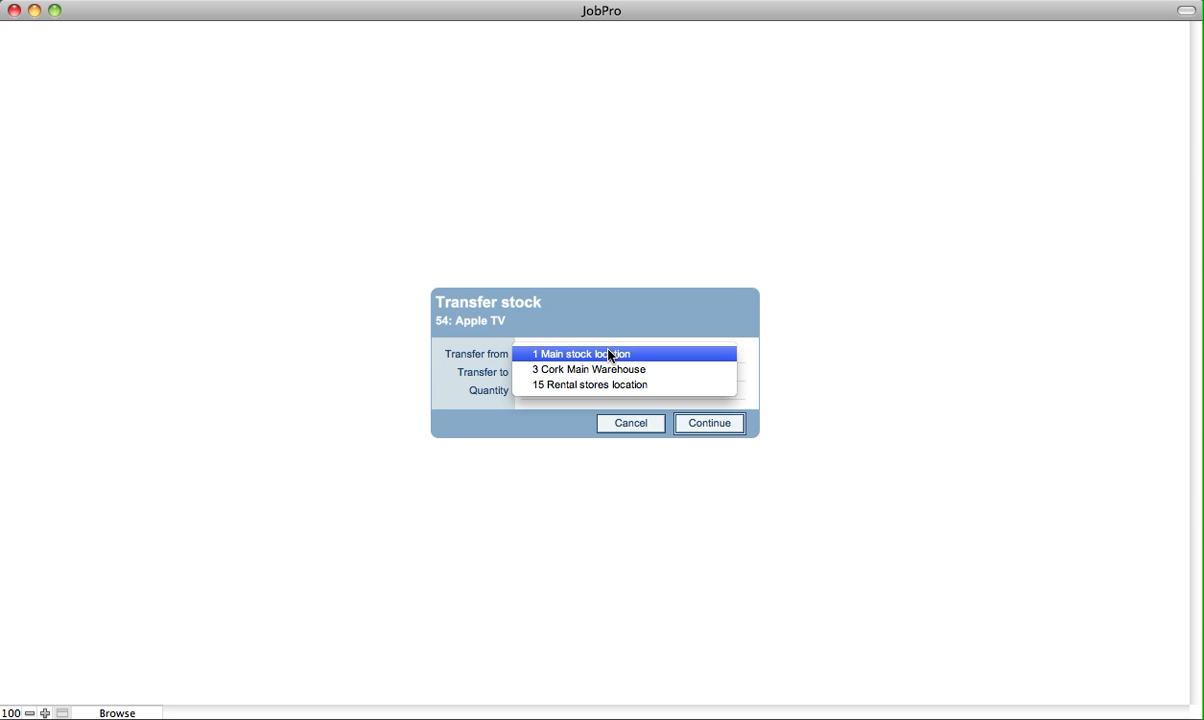
pyautogui.click(610, 355)
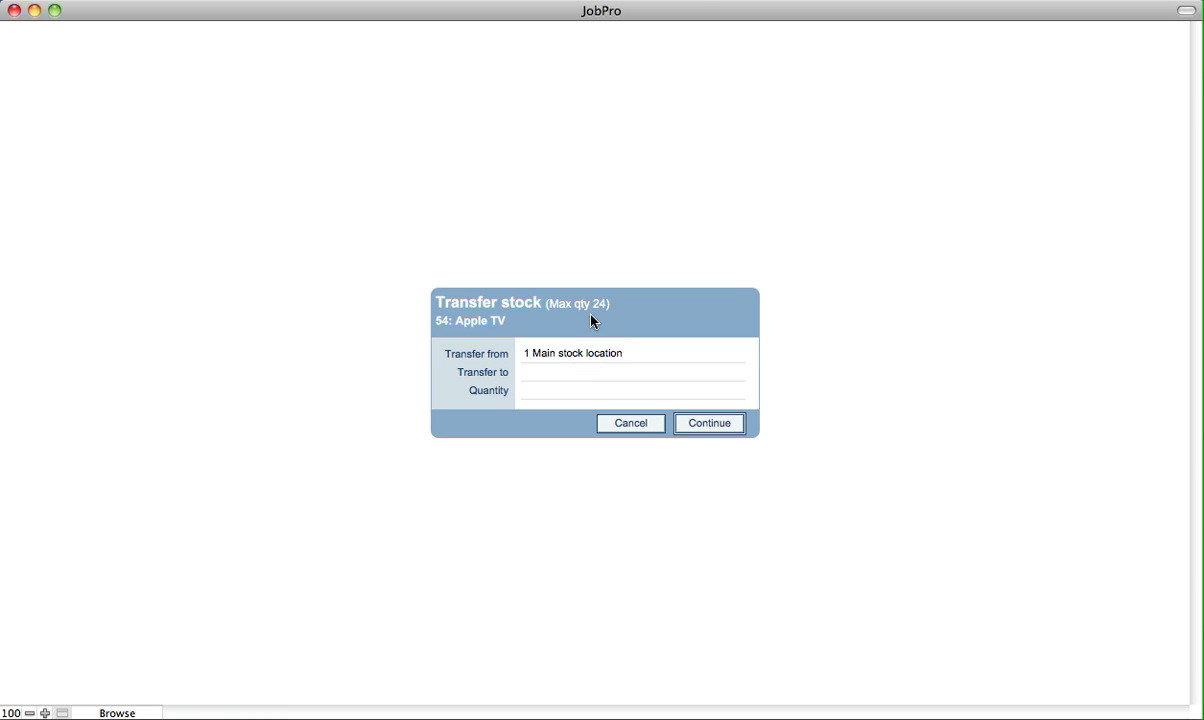
pyautogui.click(581, 372)
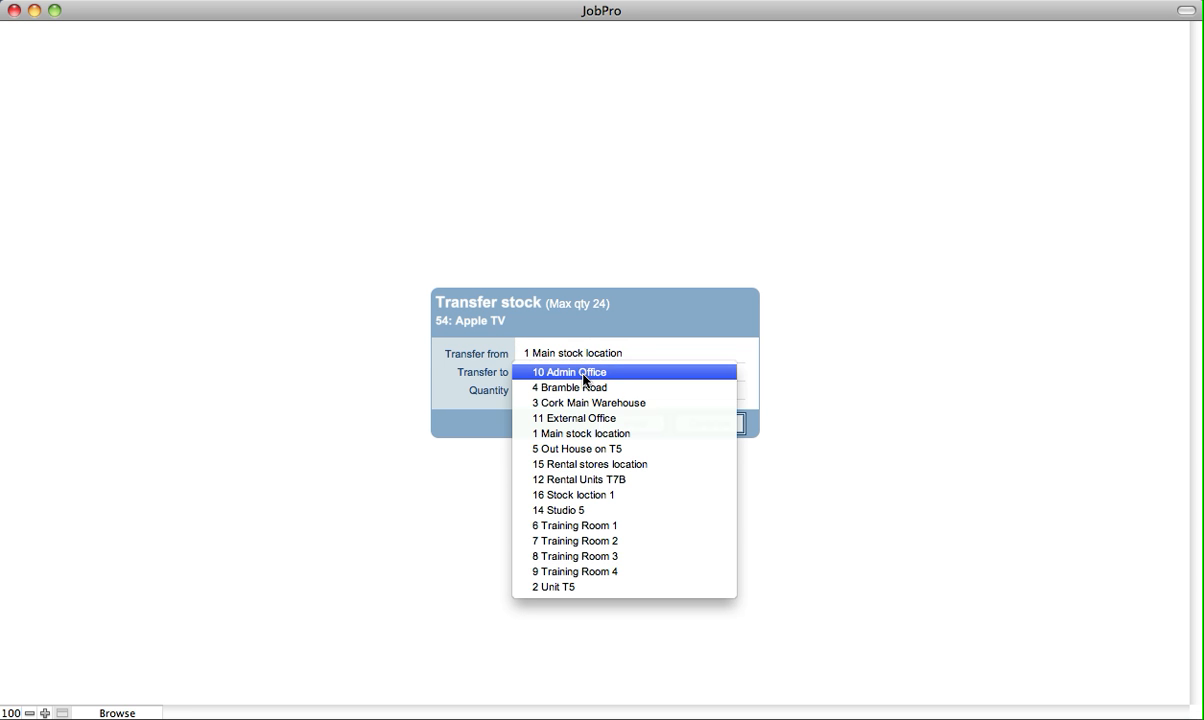
pyautogui.click(560, 403)
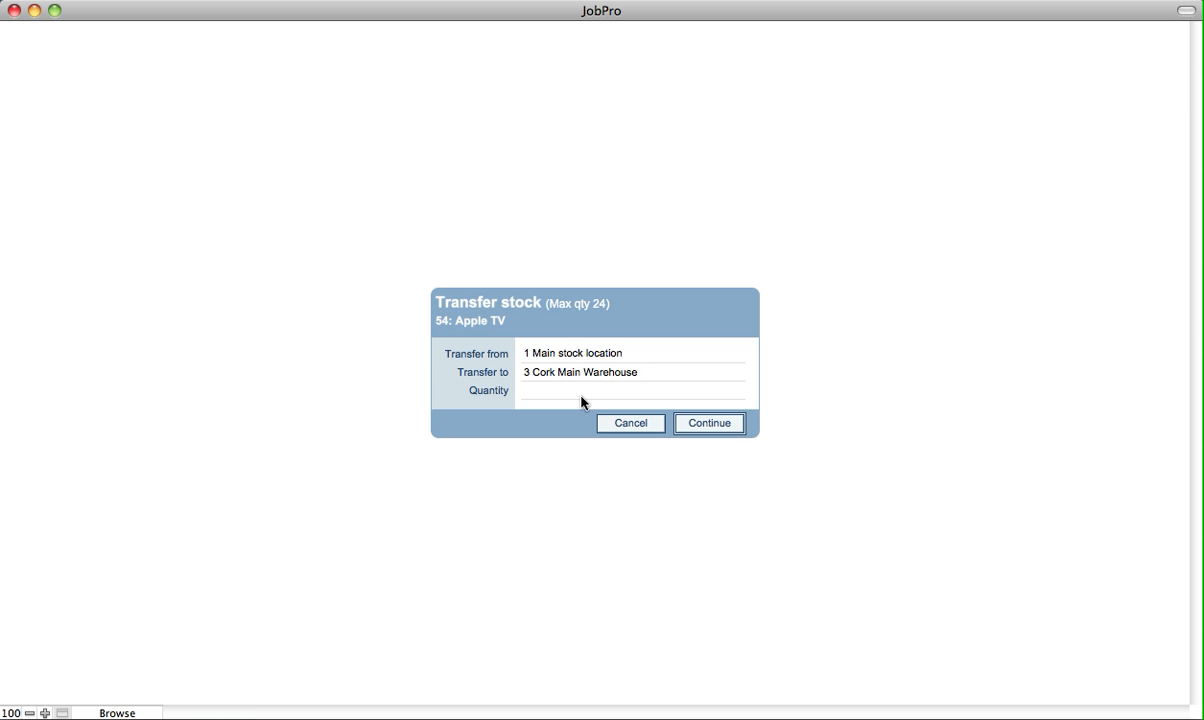
pyautogui.click(578, 393)
pyautogui.write('10')
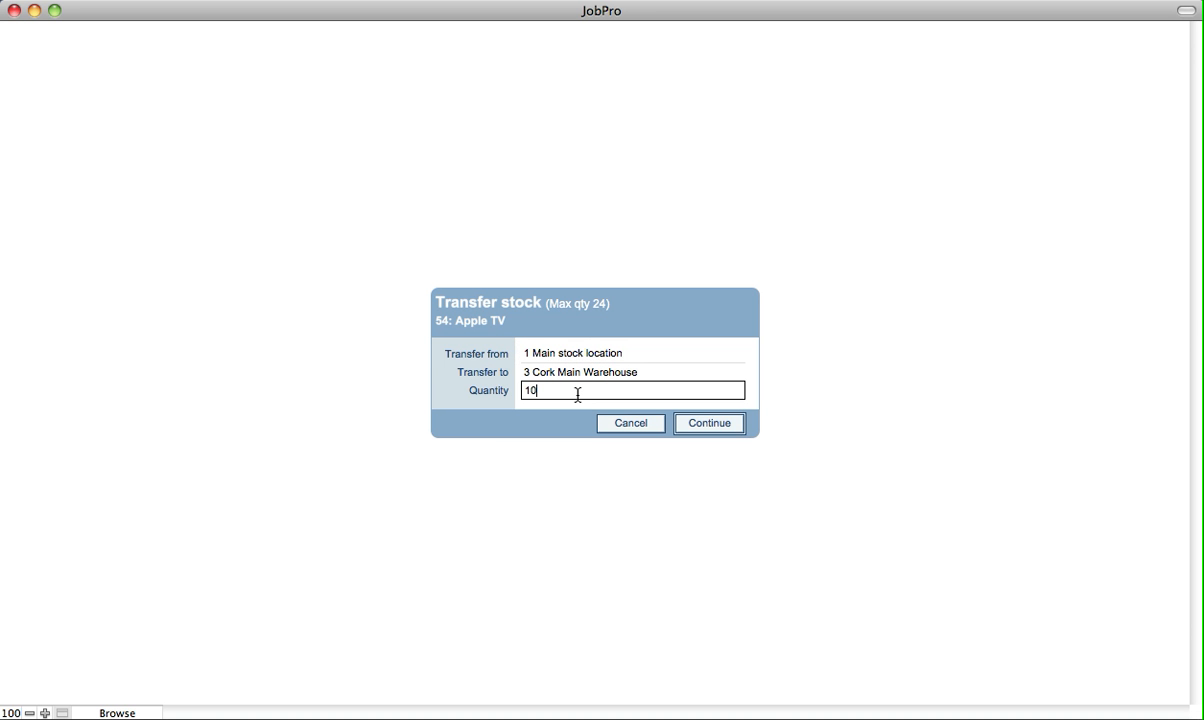
pyautogui.click(538, 433)
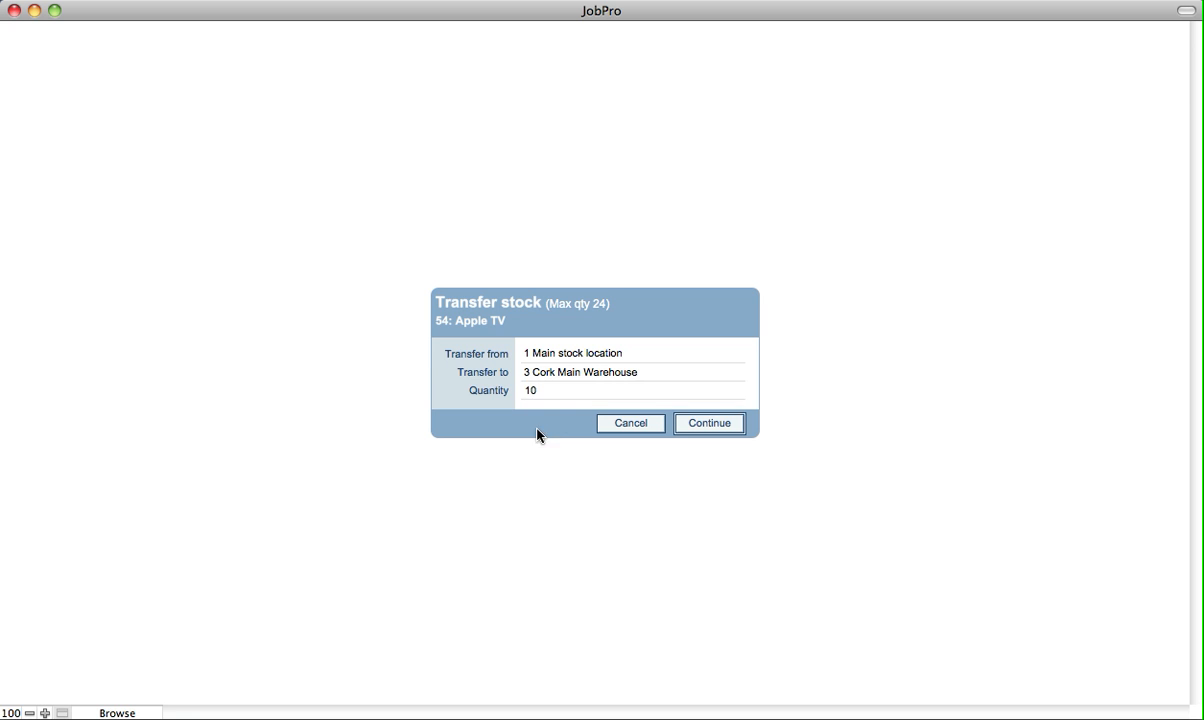
pyautogui.click(689, 424)
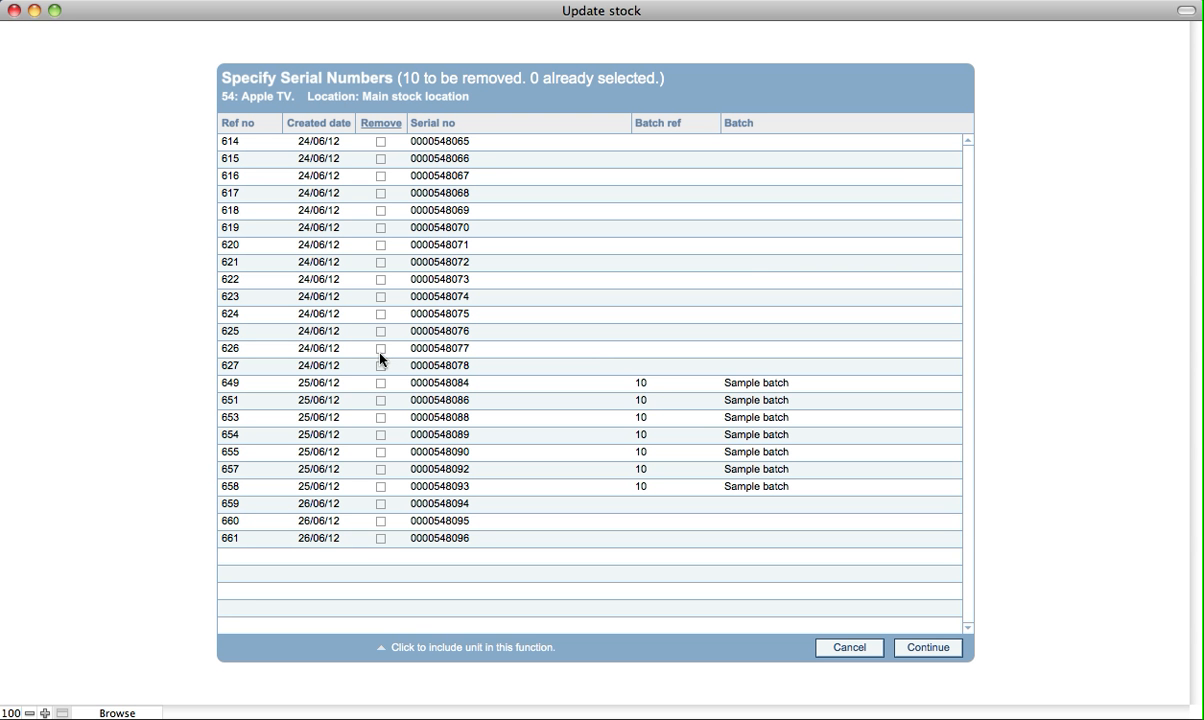
pyautogui.click(381, 123)
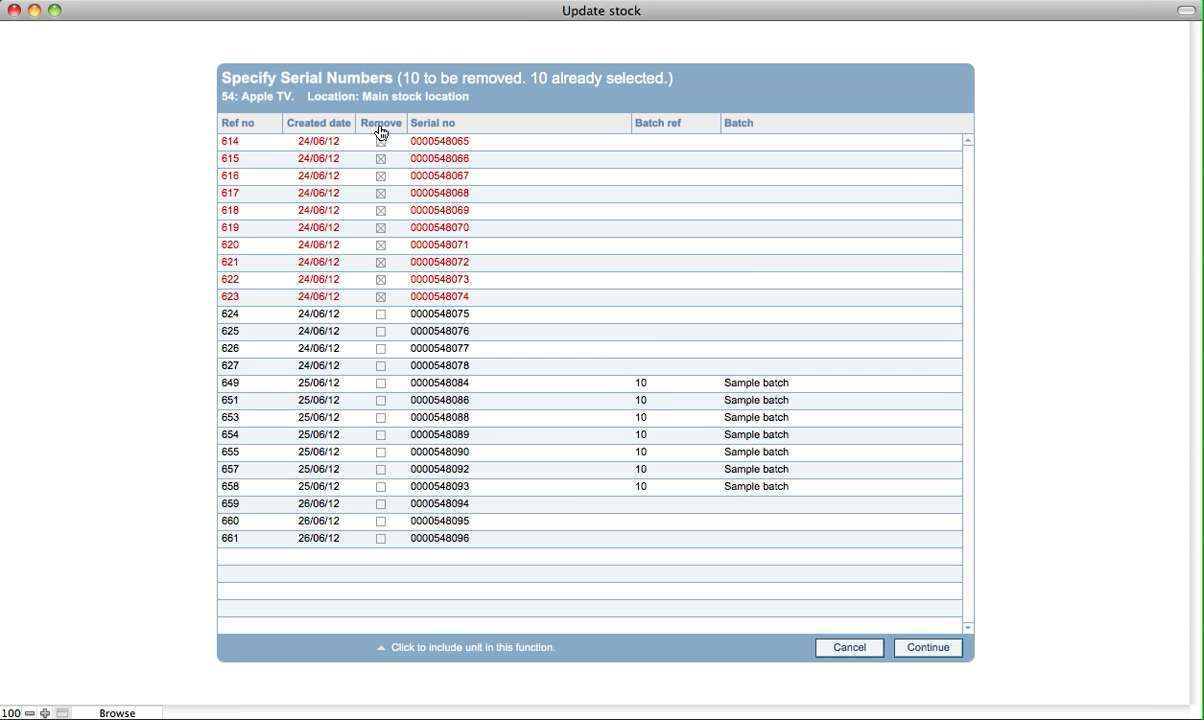
pyautogui.click(381, 280)
pyautogui.click(381, 349)
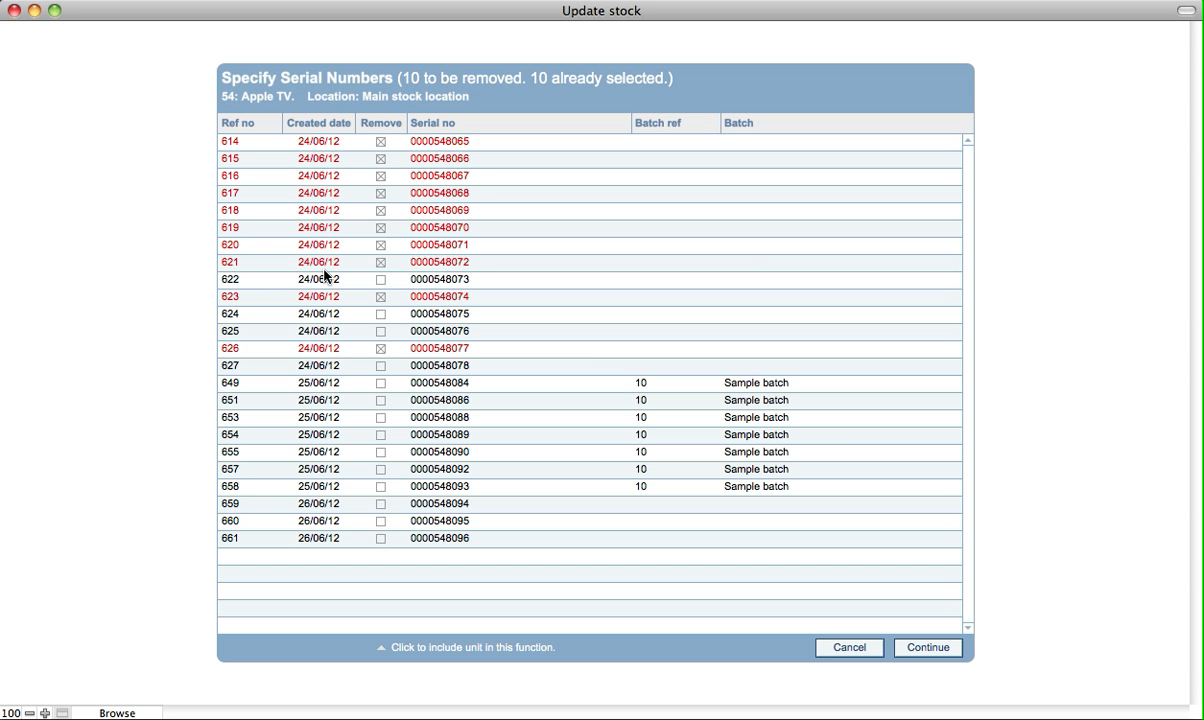
pyautogui.click(941, 650)
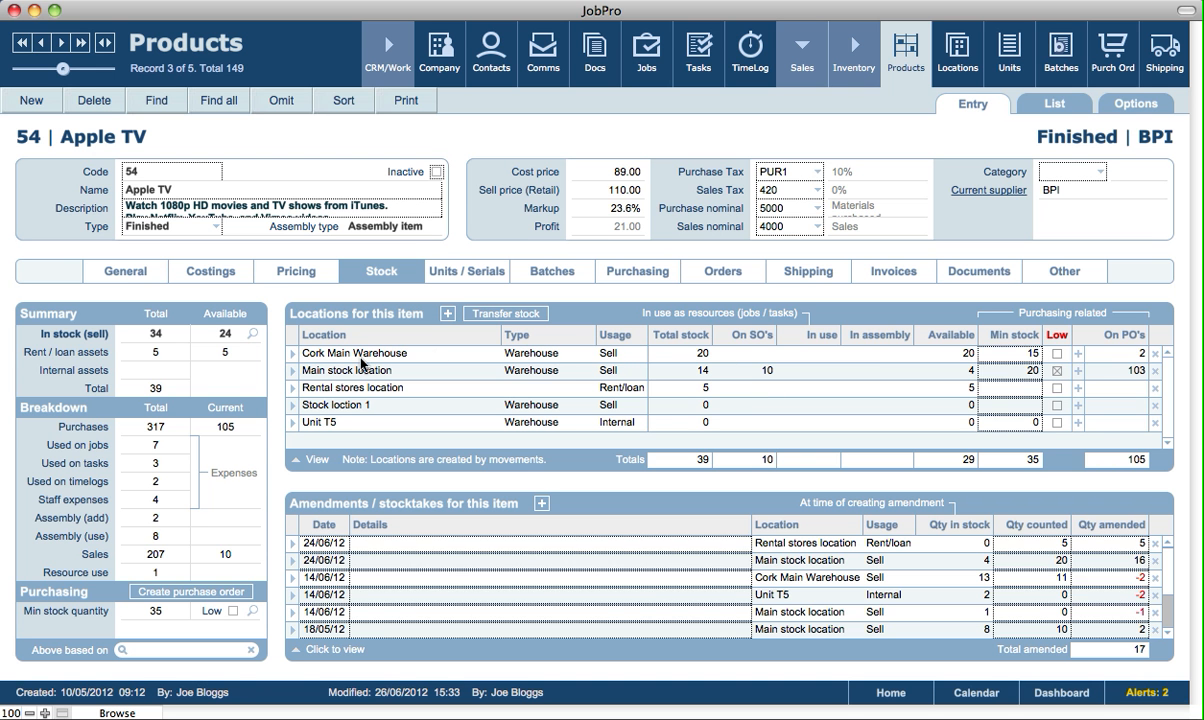
# Open the 26/06/12 transfer from the product's movement history, preview its printout with barcodes, and return to the product
pyautogui.click(695, 352)
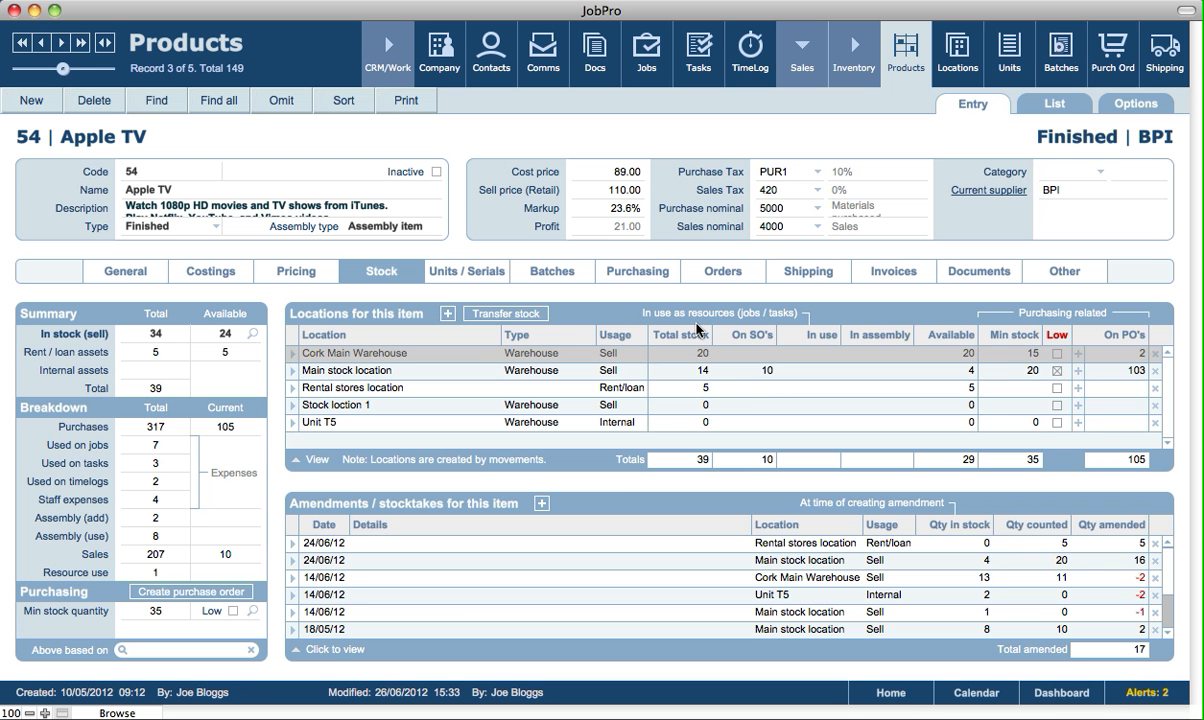
pyautogui.click(141, 276)
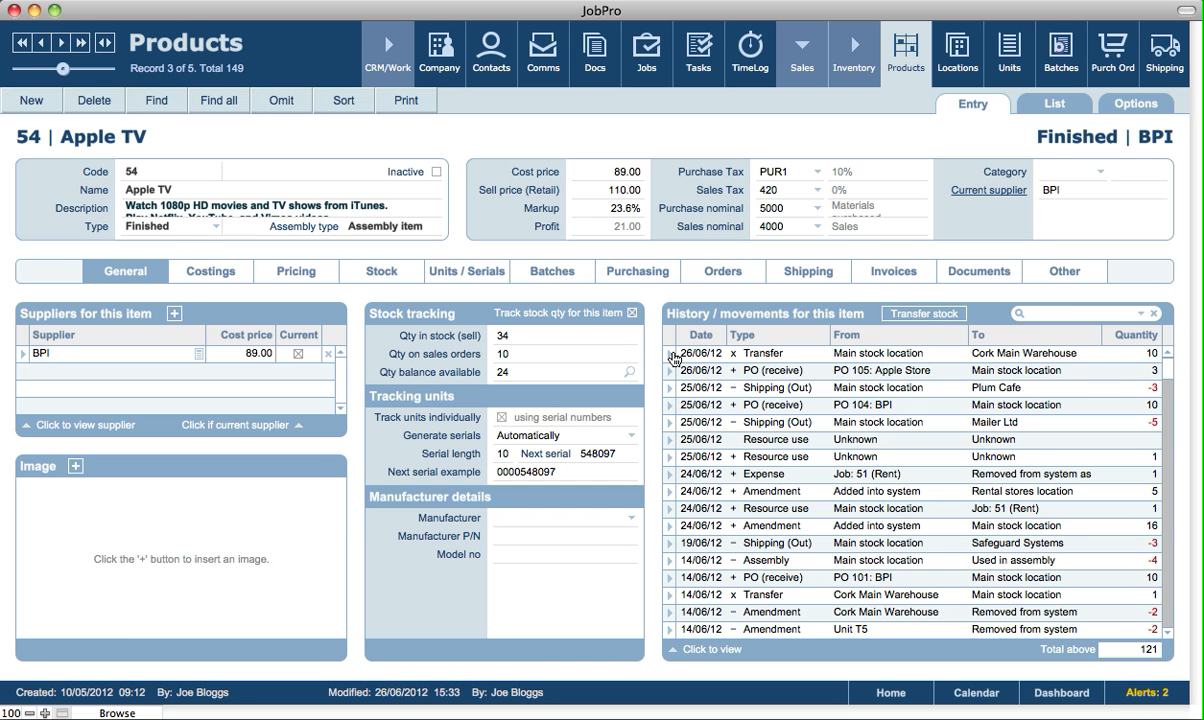
pyautogui.click(668, 355)
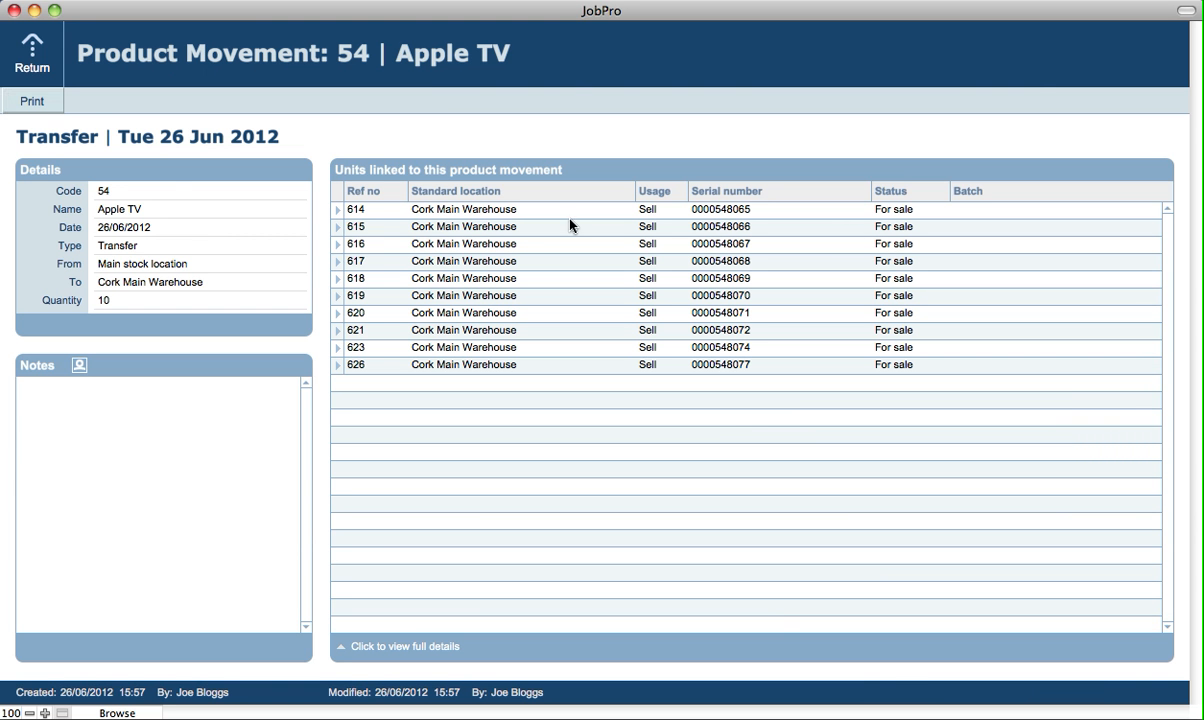
pyautogui.click(42, 105)
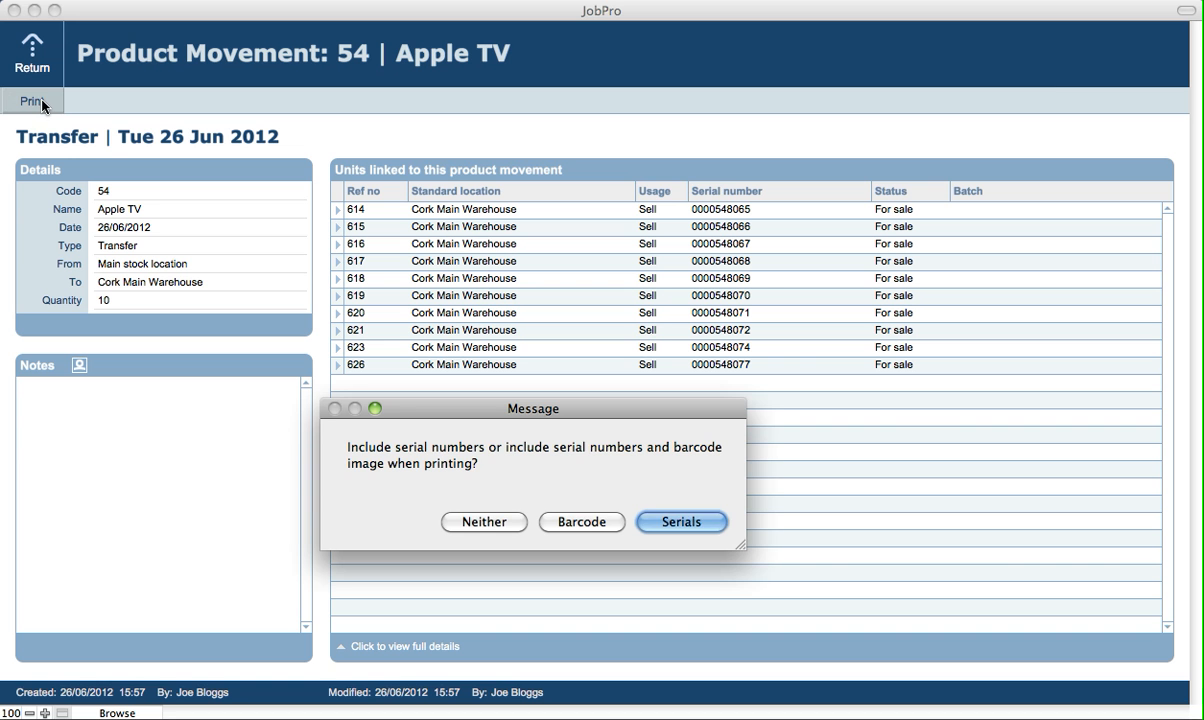
pyautogui.click(584, 522)
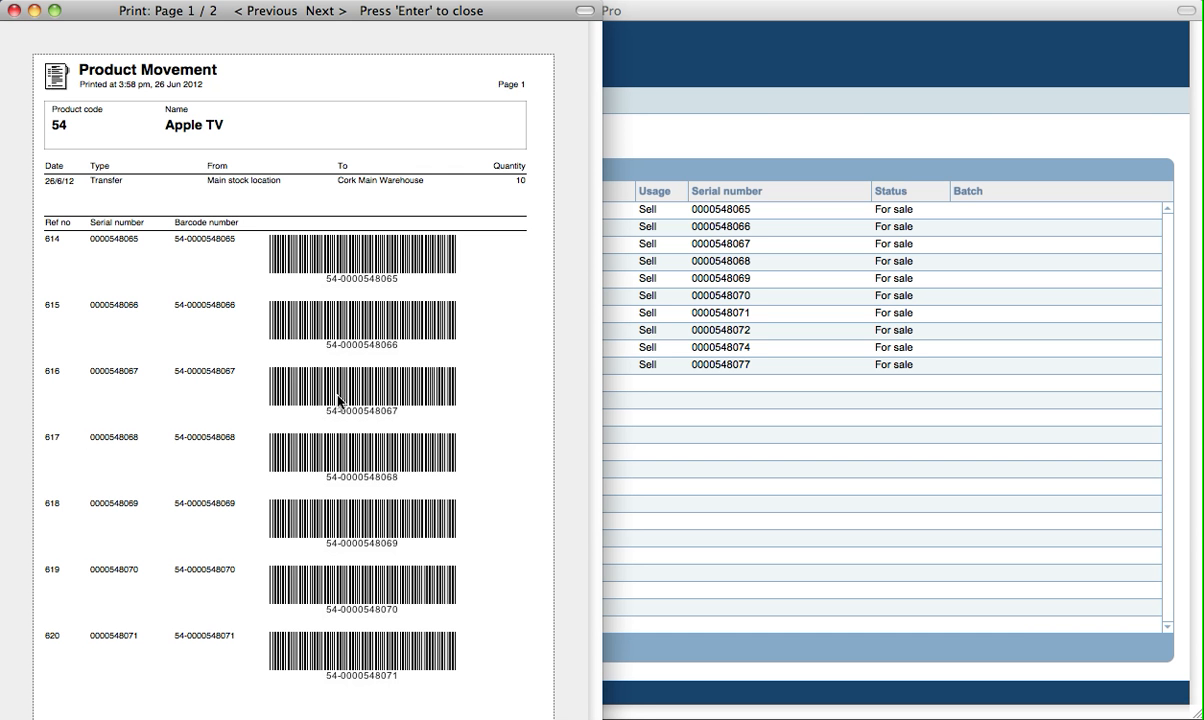
pyautogui.press('Return')
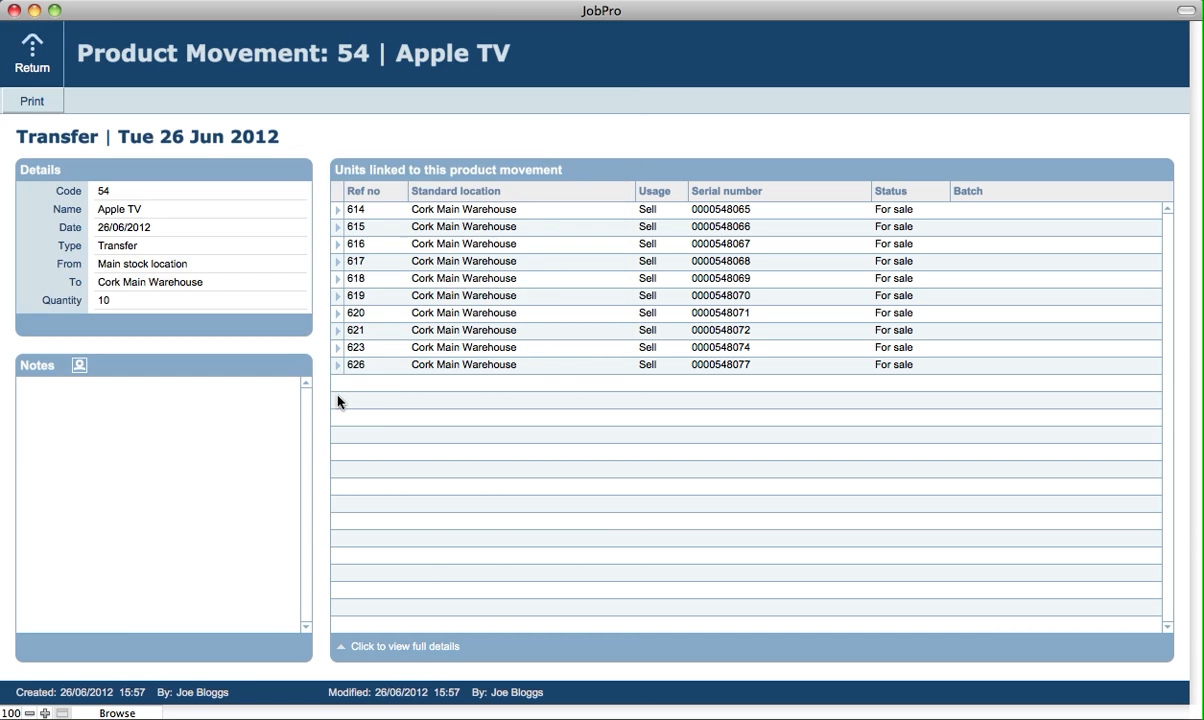
pyautogui.click(44, 75)
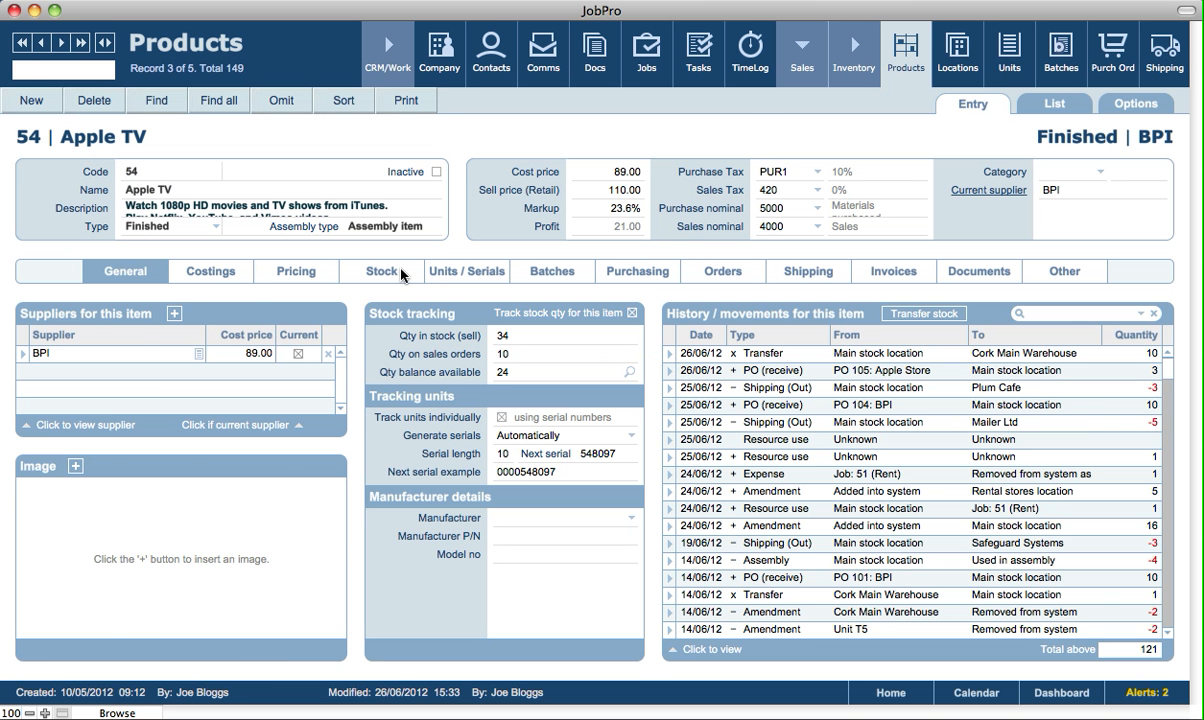
pyautogui.click(401, 276)
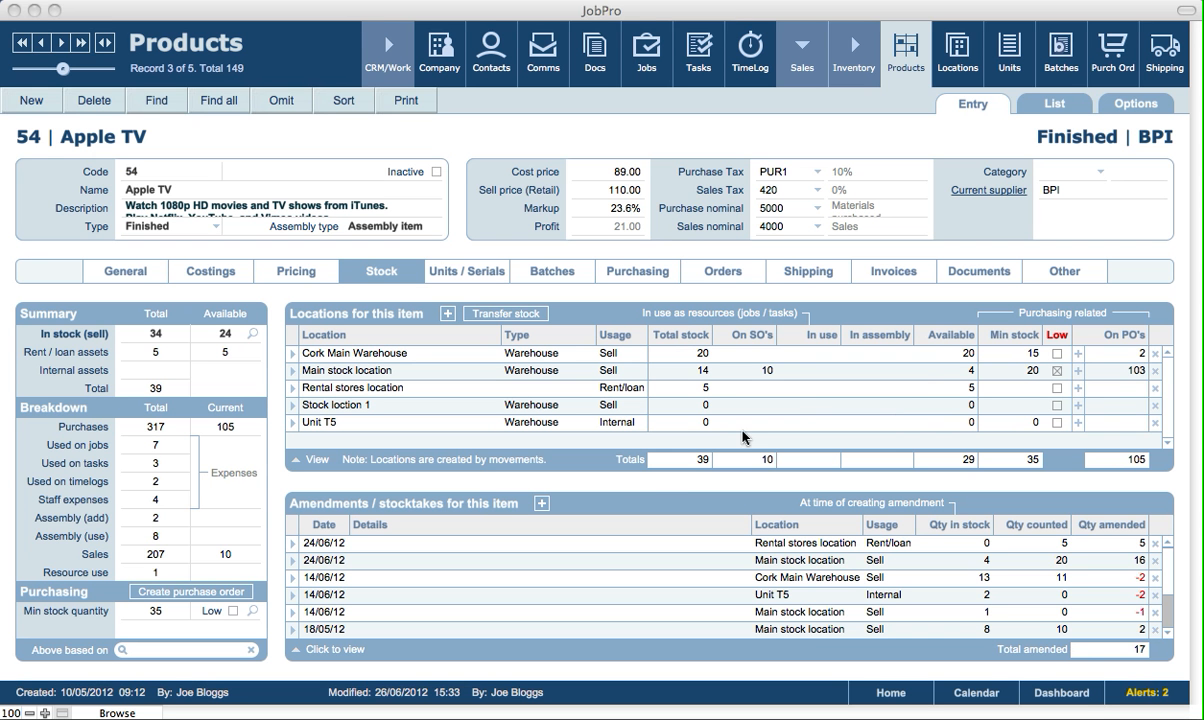
pyautogui.click(659, 500)
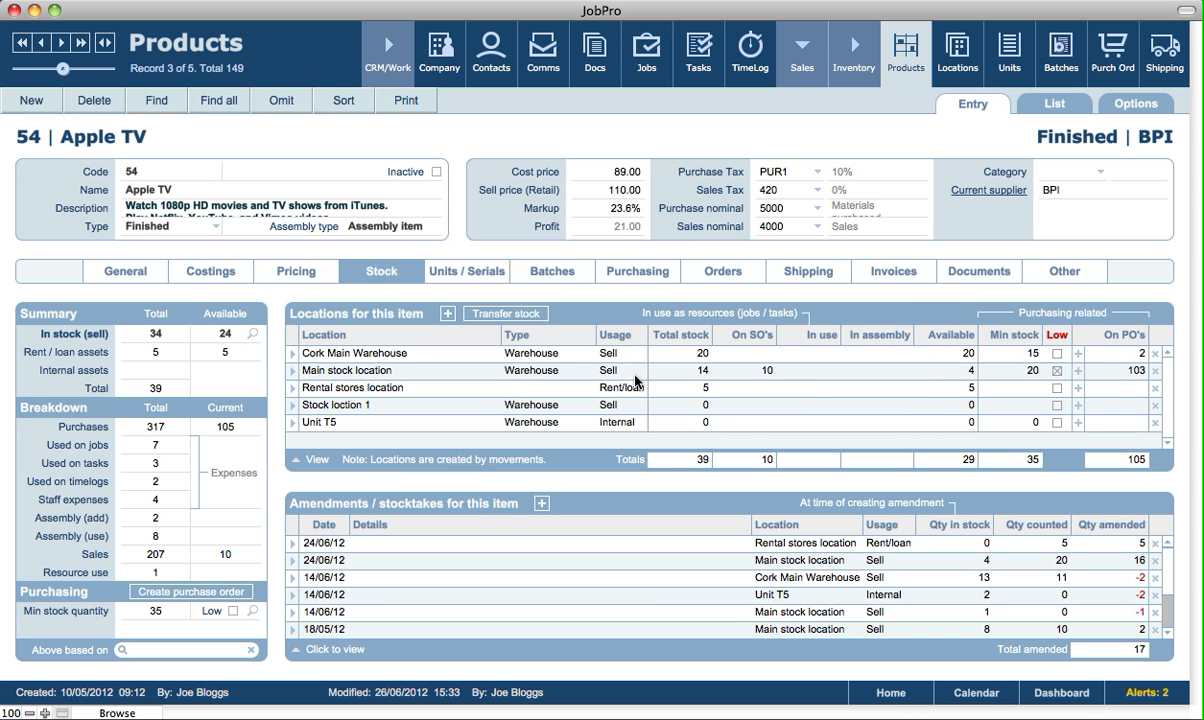
pyautogui.click(541, 504)
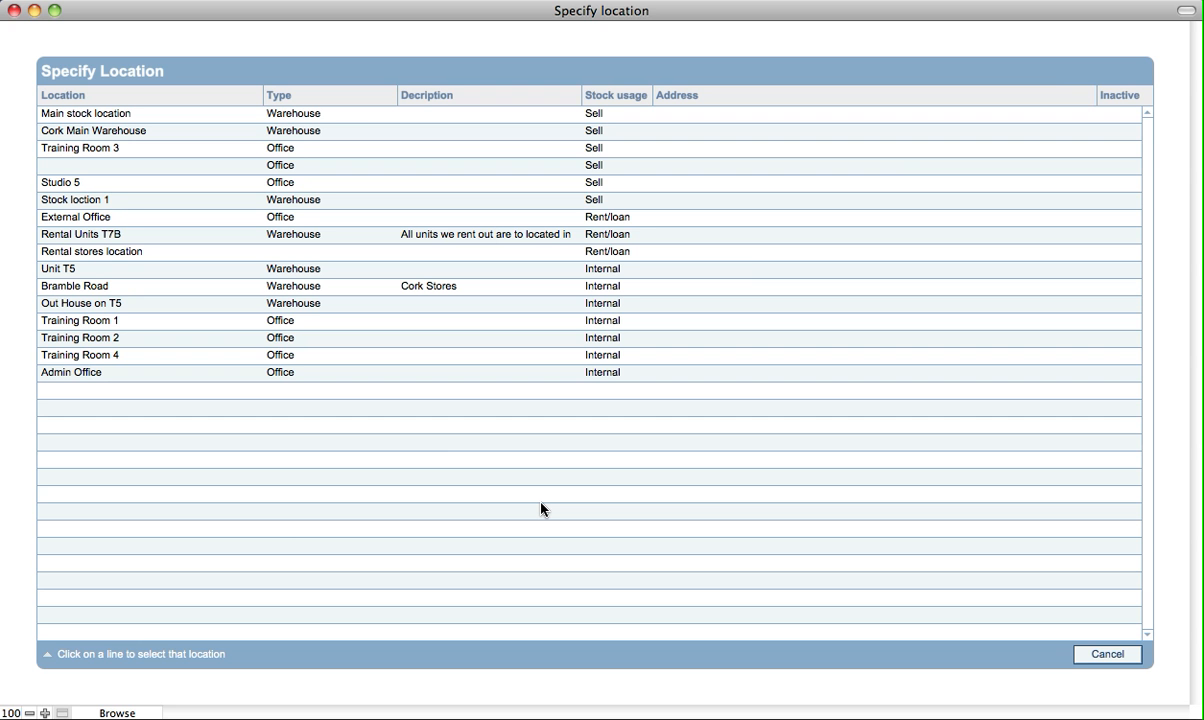
pyautogui.click(99, 114)
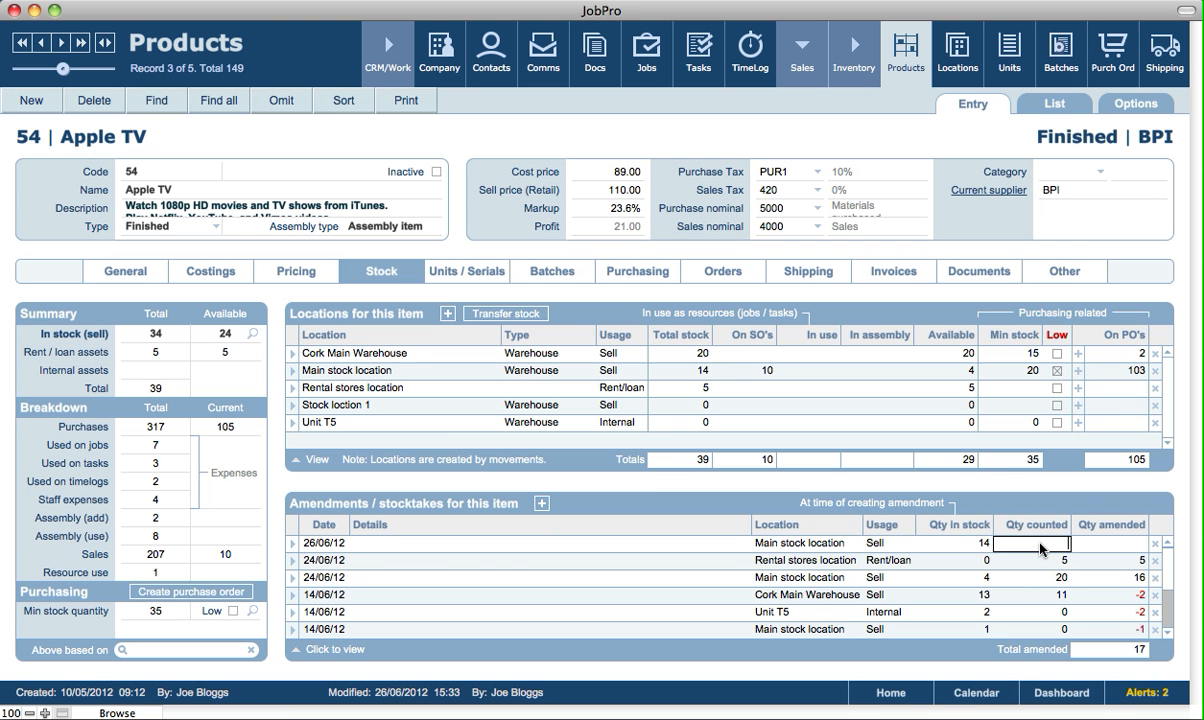
pyautogui.click(1000, 508)
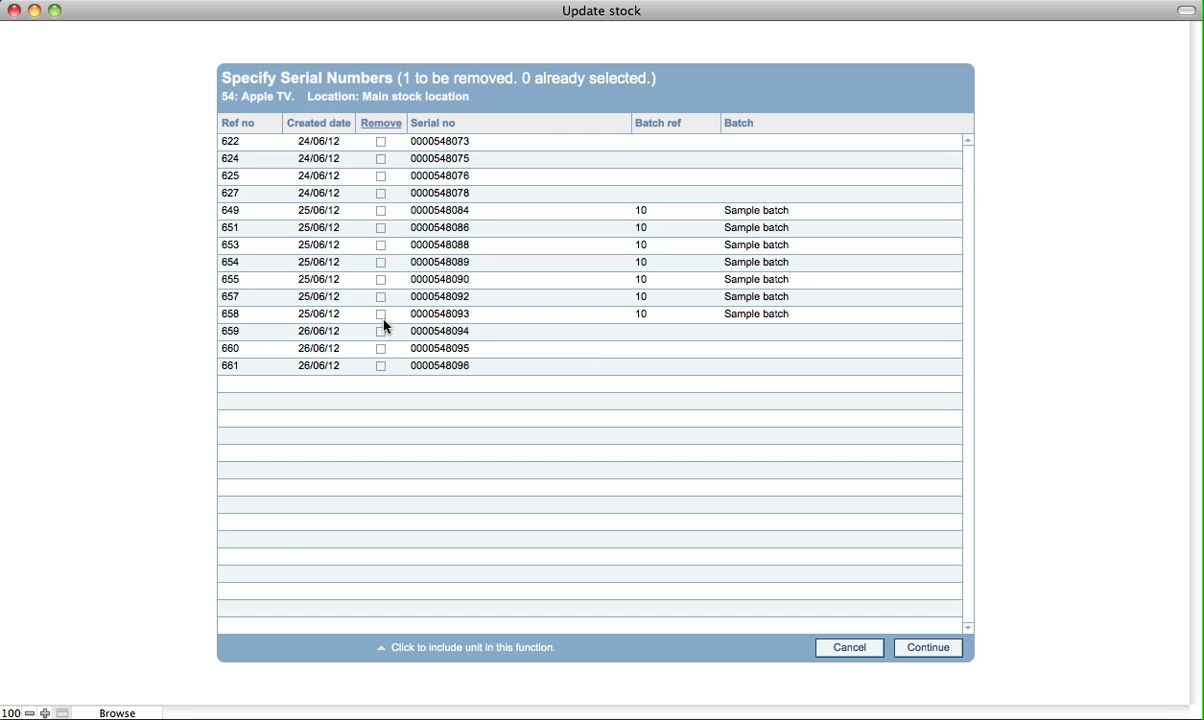
pyautogui.click(380, 175)
pyautogui.click(921, 648)
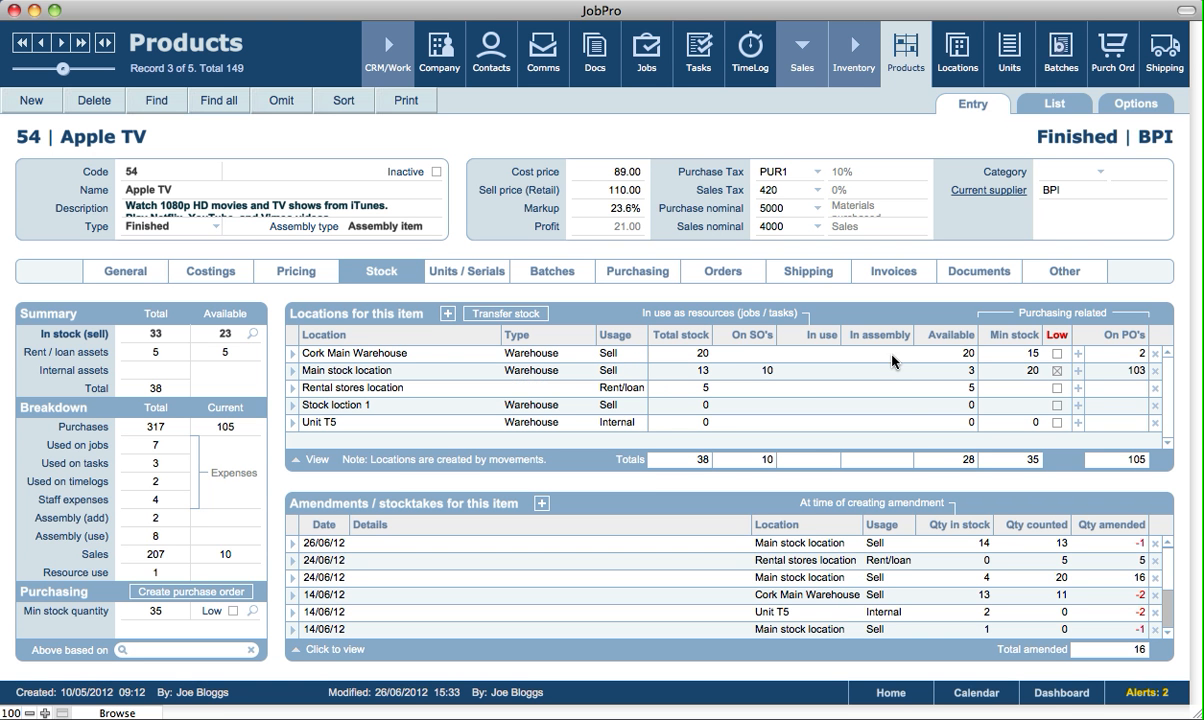
# Browse the Apple TV's individual units, checking their serial numbers, locations and statuses
pyautogui.click(1028, 356)
pyautogui.click(1008, 354)
pyautogui.click(442, 272)
pyautogui.click(449, 279)
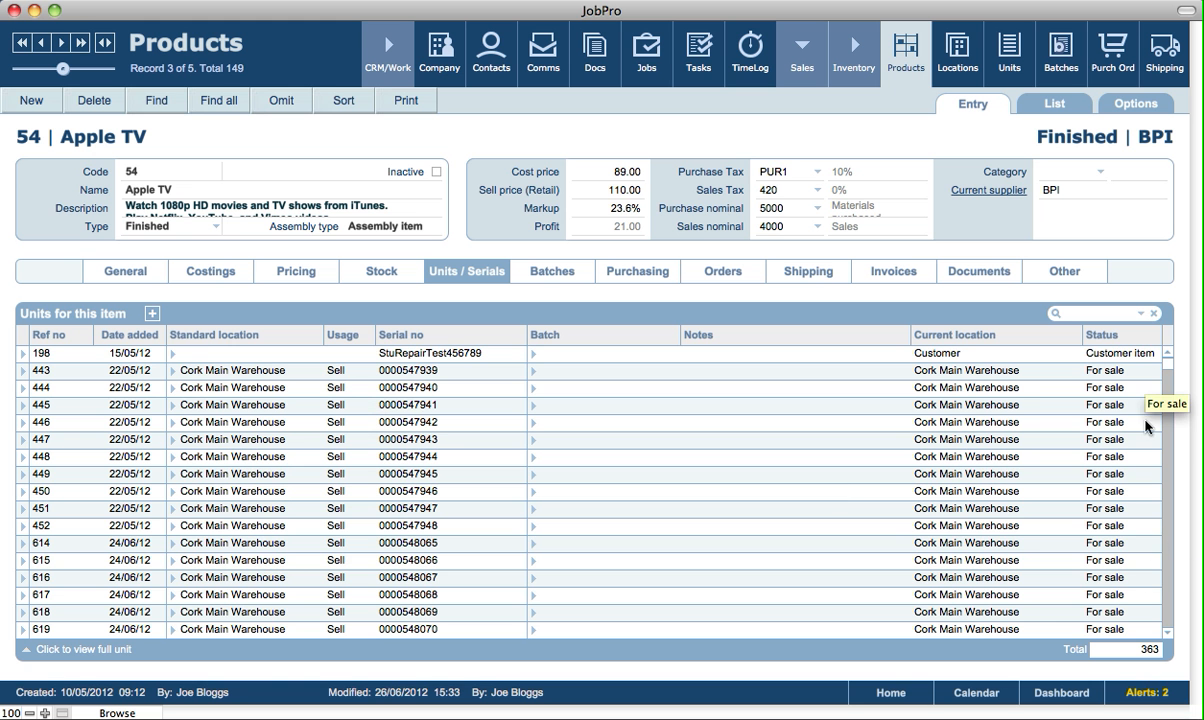
pyautogui.click(1167, 552)
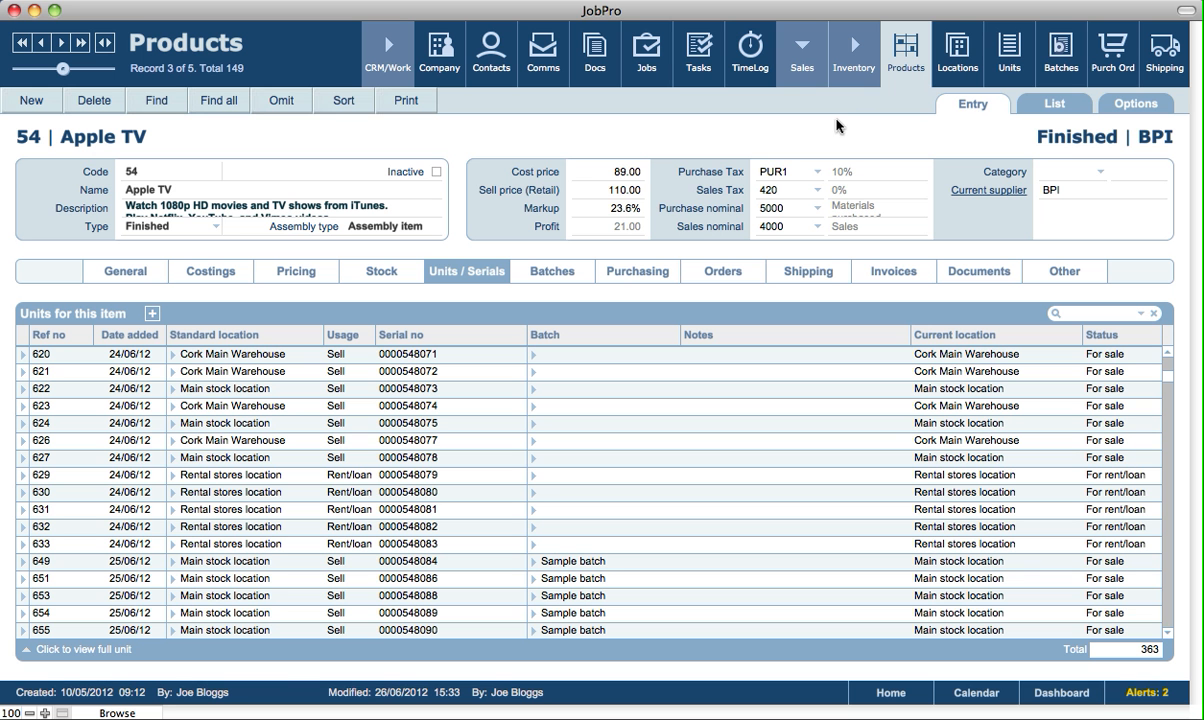
# Filter the Apple TV's unit list by For sale, then by For rent/loan
pyautogui.click(1120, 314)
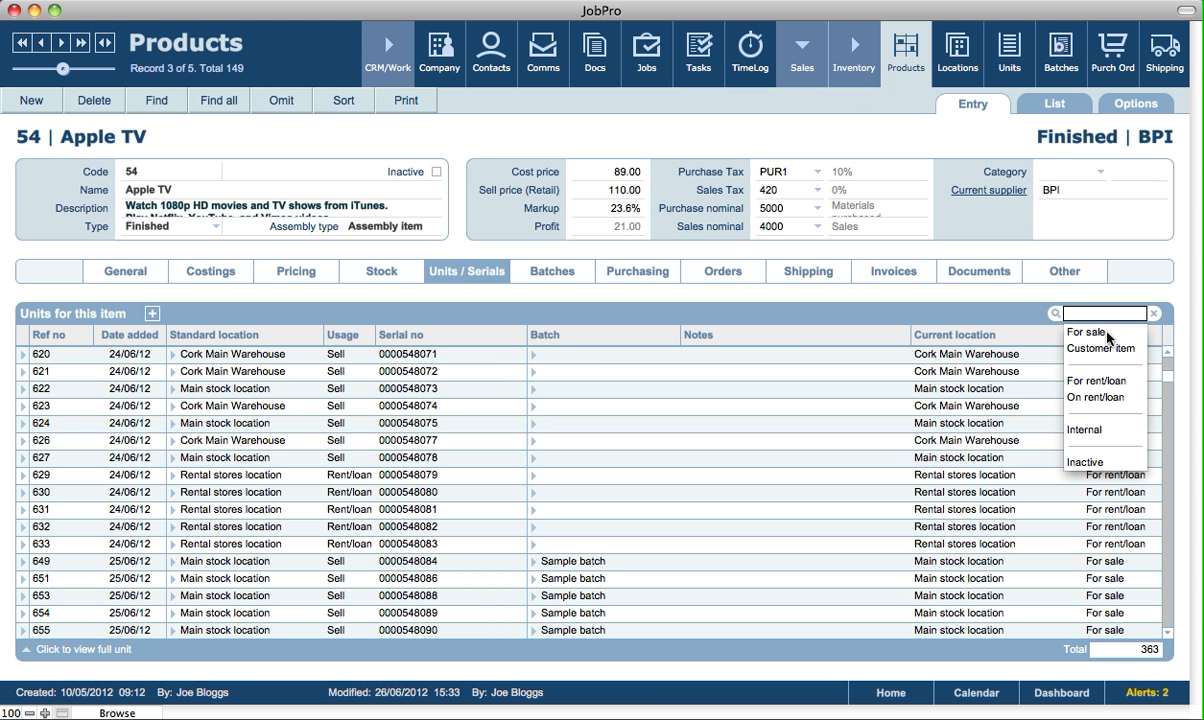
pyautogui.click(1080, 333)
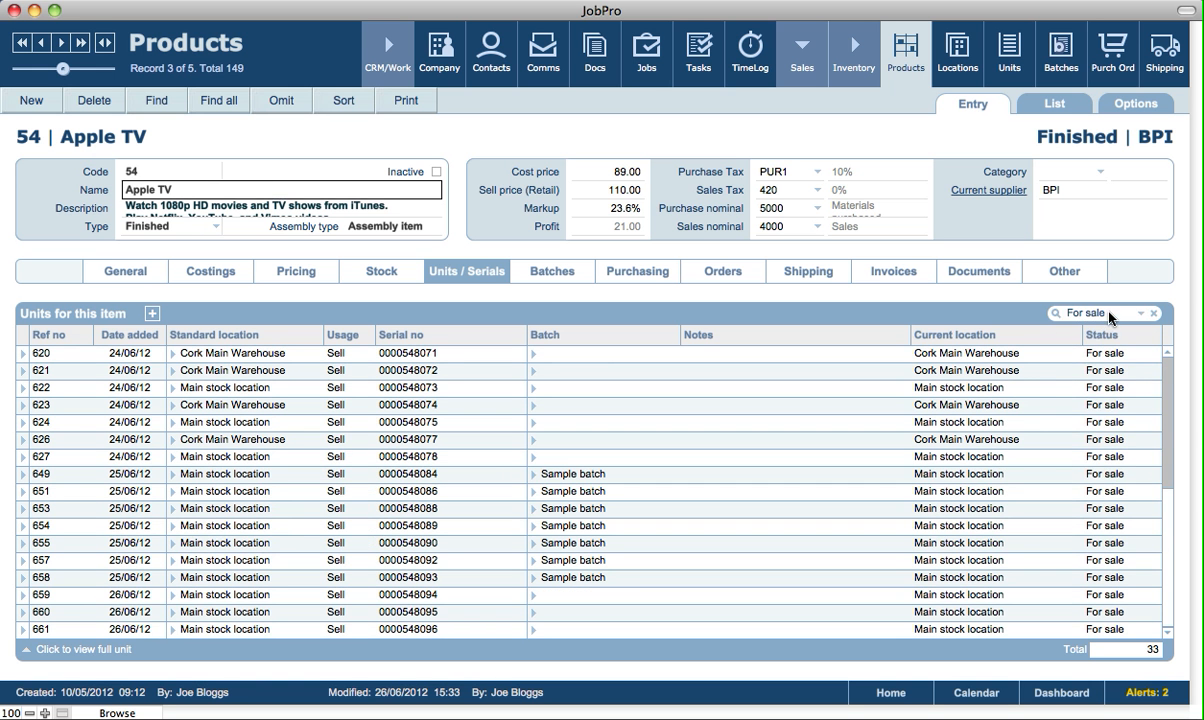
pyautogui.click(1110, 315)
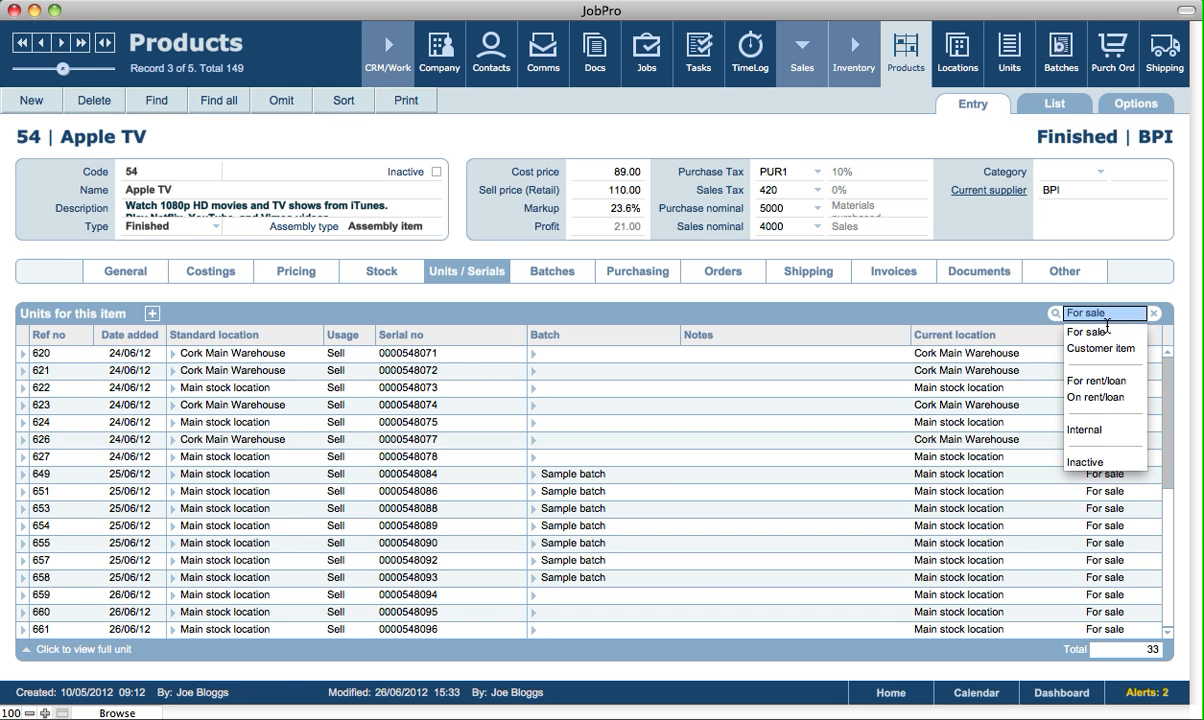
pyautogui.click(1095, 383)
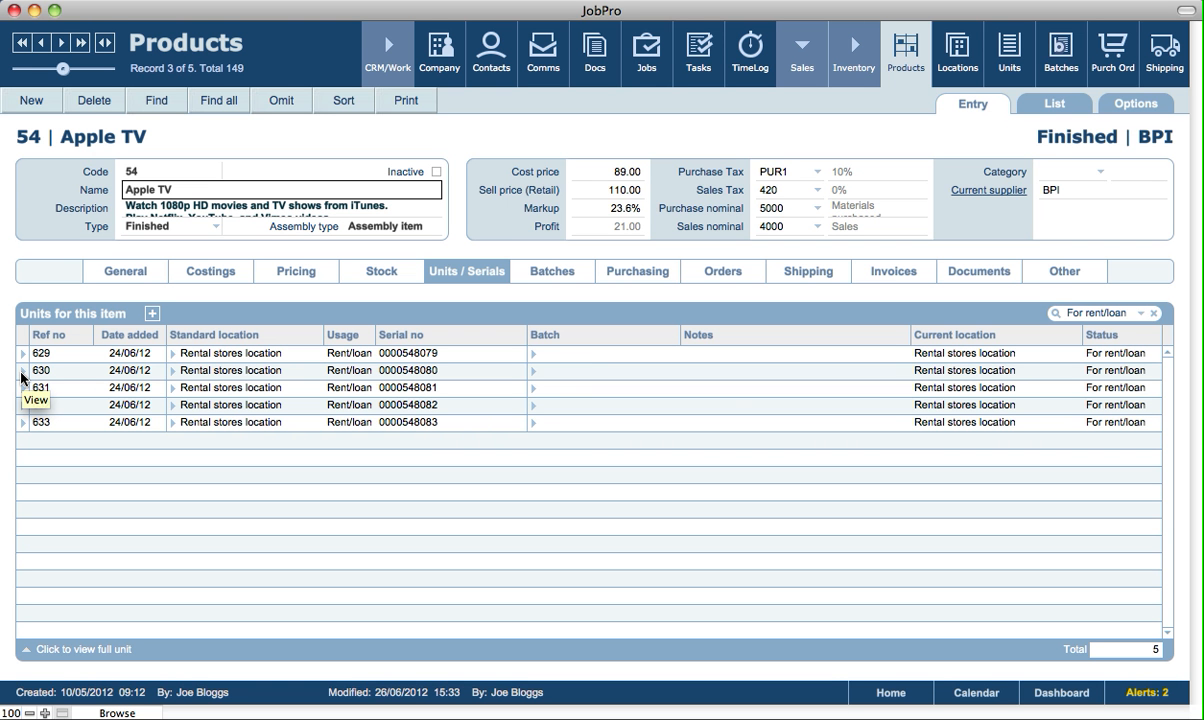
pyautogui.click(380, 297)
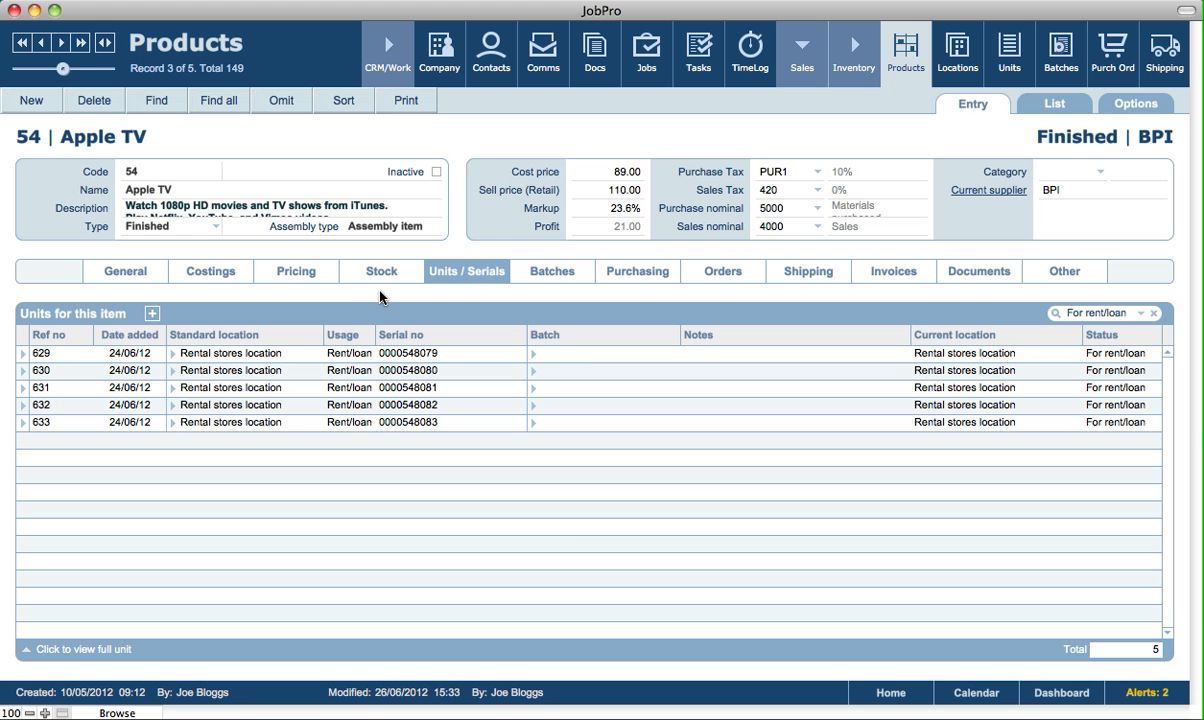
# Examine the Apple TV's batches and the full Sample batch record, then return to the product
pyautogui.click(548, 276)
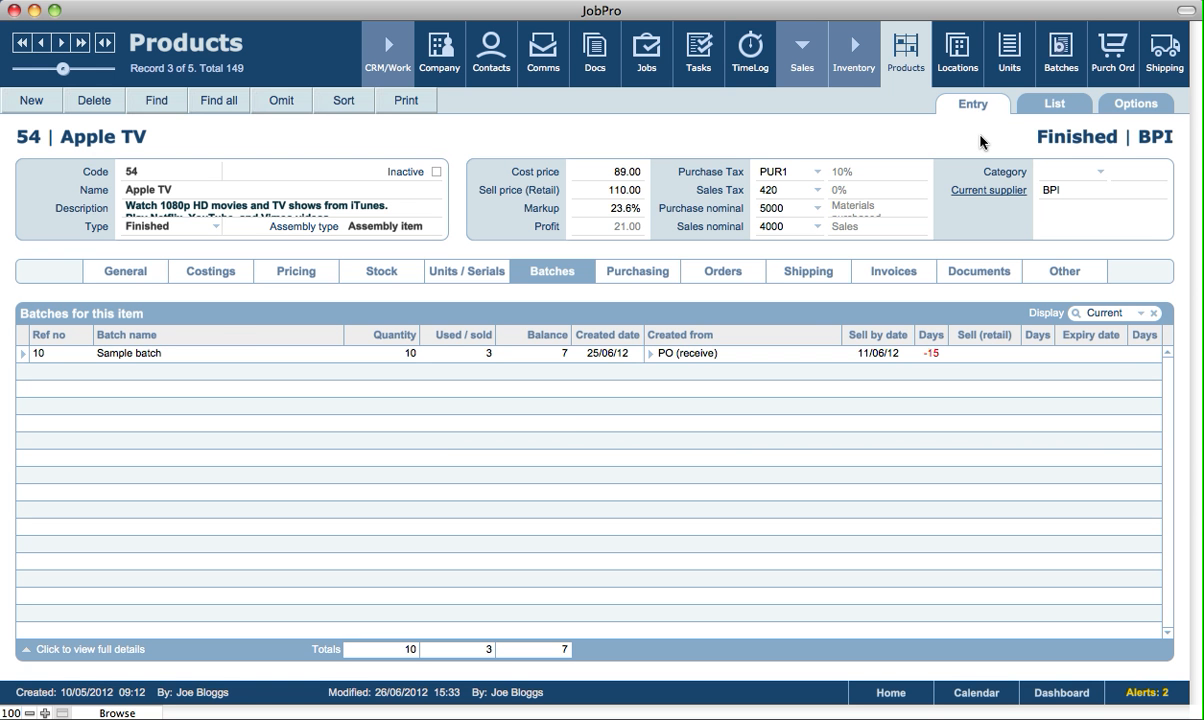
pyautogui.click(1050, 45)
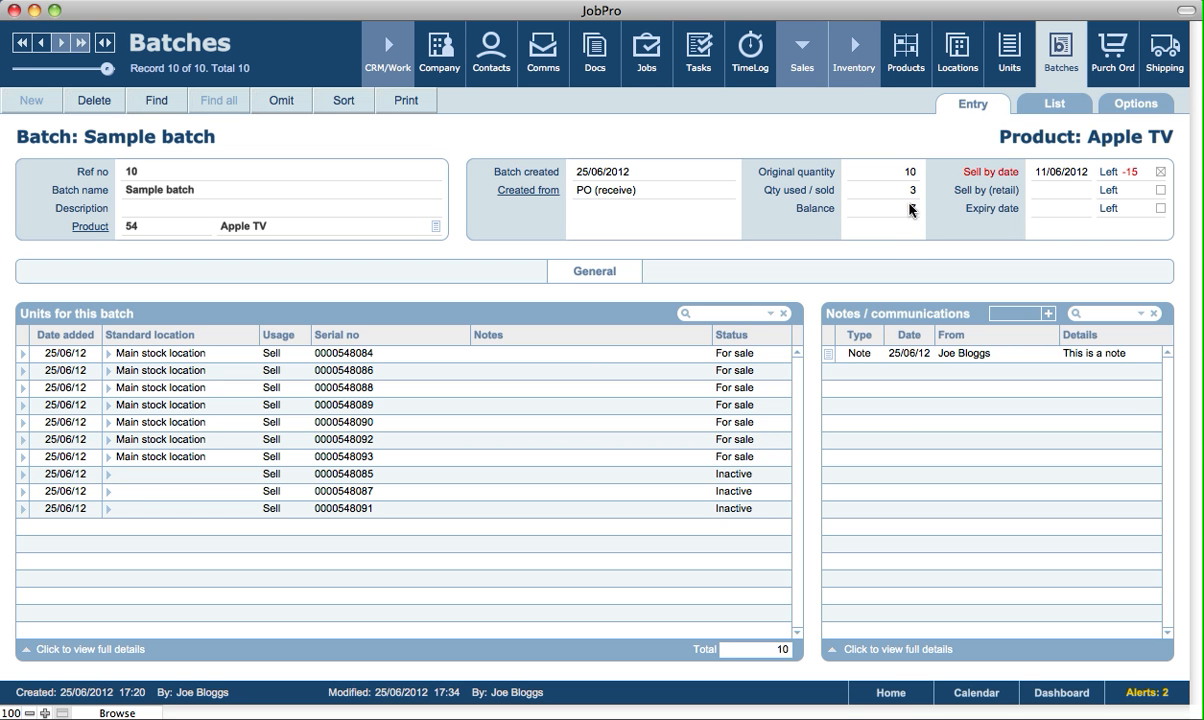
pyautogui.click(904, 65)
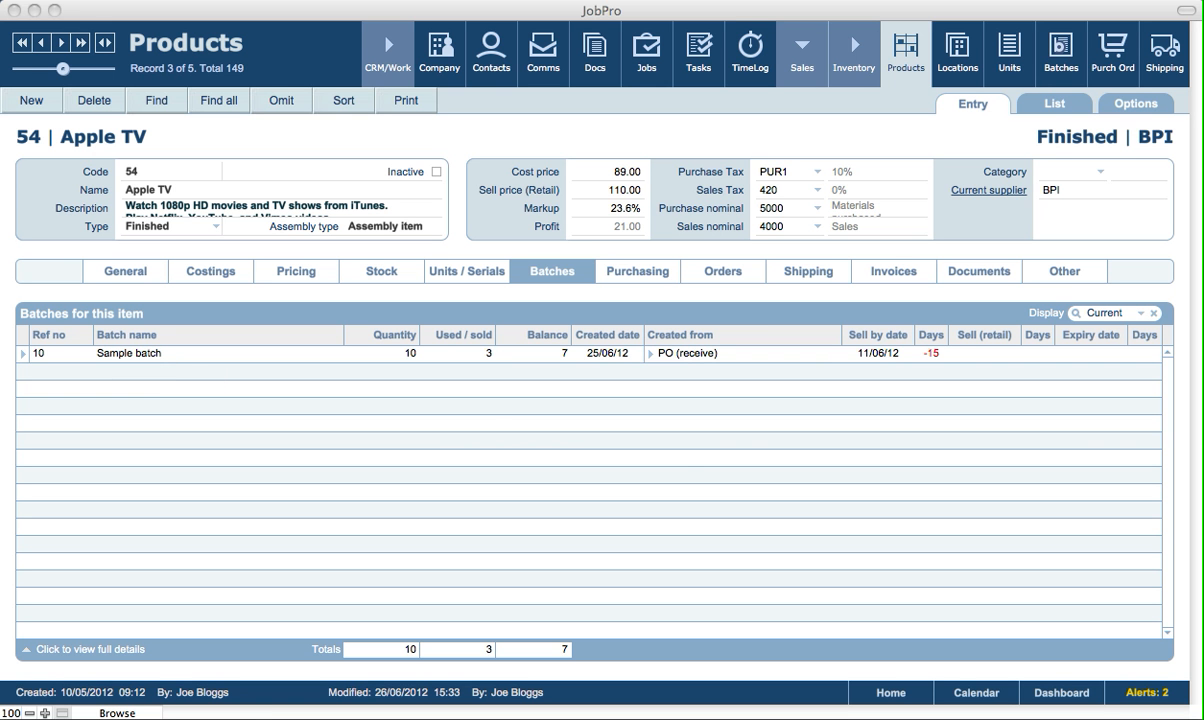
pyautogui.click(456, 314)
# Add Apple Store as a supplier for the Apple TV and make it the current supplier
pyautogui.click(612, 276)
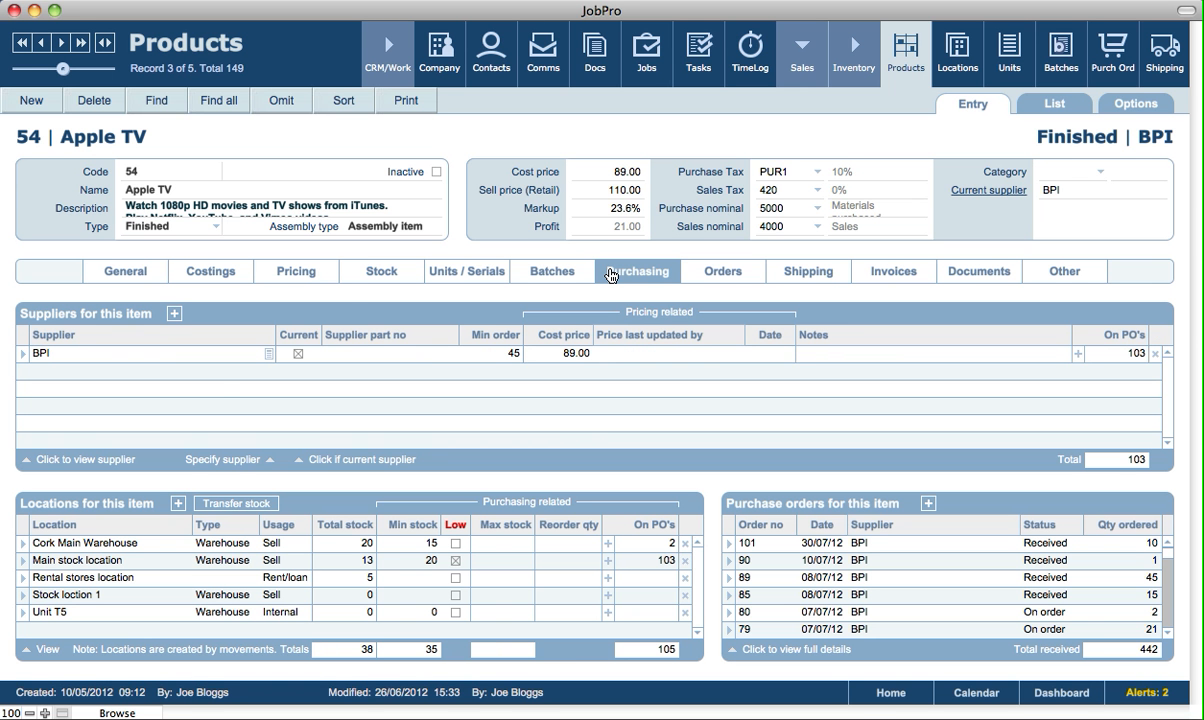
pyautogui.click(173, 316)
pyautogui.click(78, 115)
pyautogui.click(298, 370)
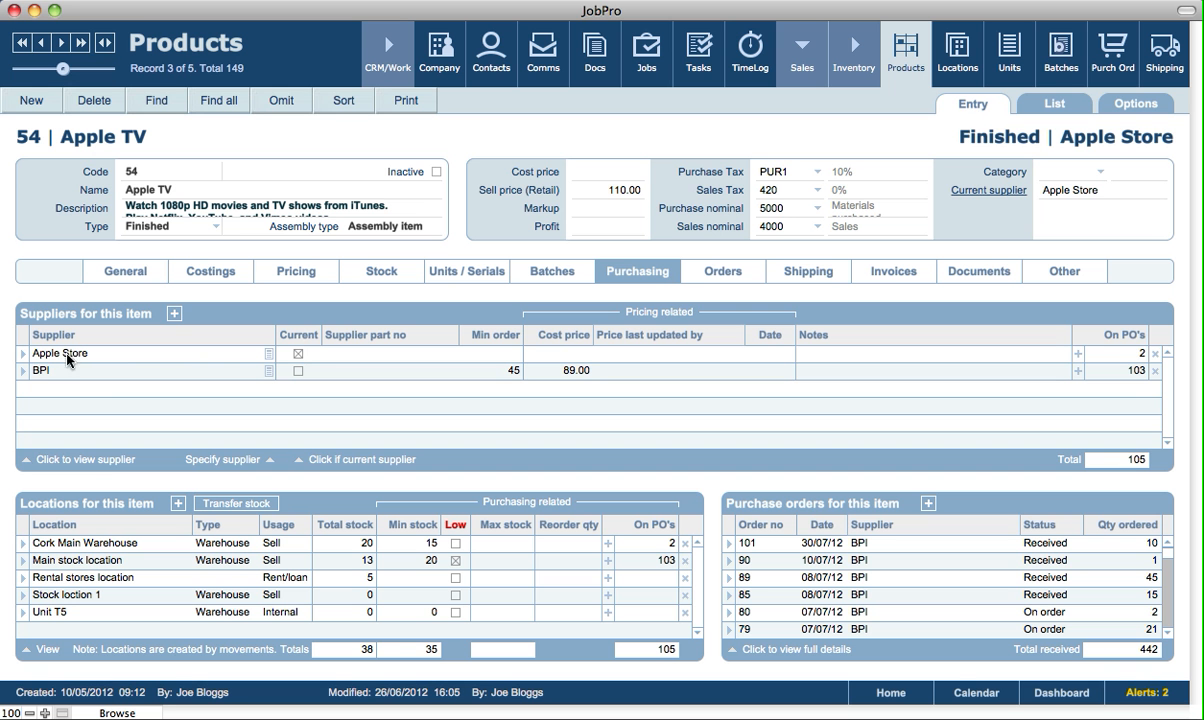
# Enter supplier part number 234534534 for Apple Store and 23234234 for BPI in the Apple TV's supplier list
pyautogui.click(356, 355)
pyautogui.write('234534534')
pyautogui.click(368, 372)
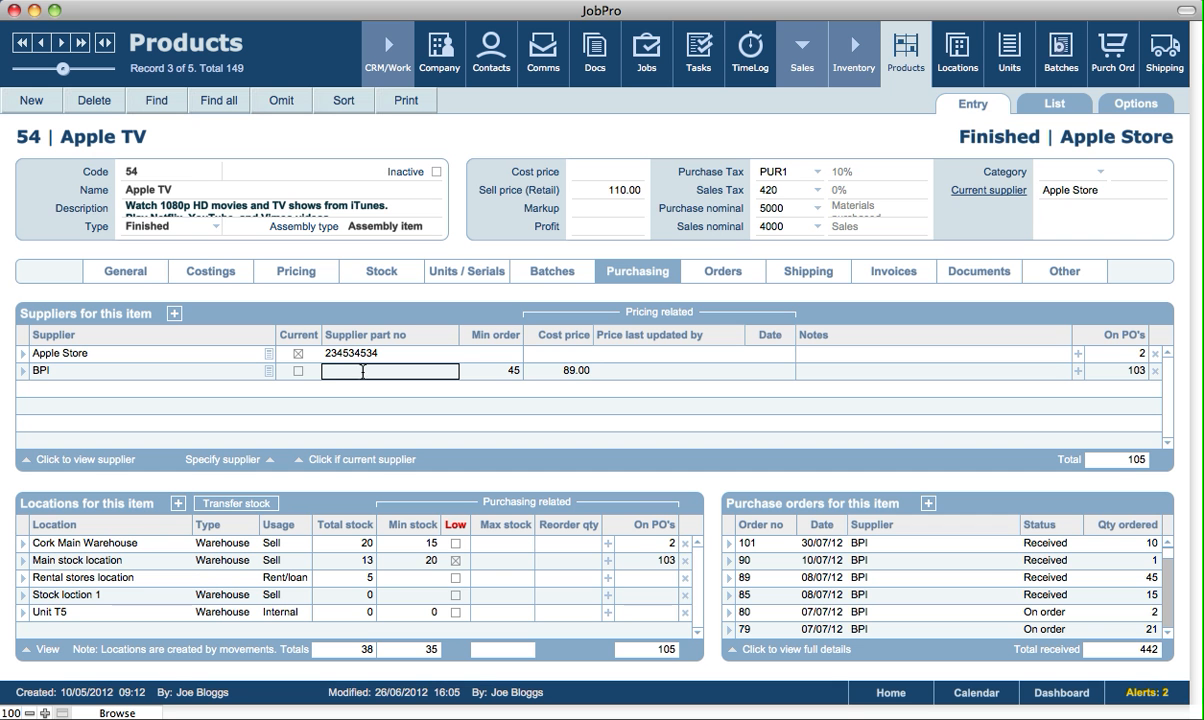
pyautogui.write('23234234')
pyautogui.click(486, 354)
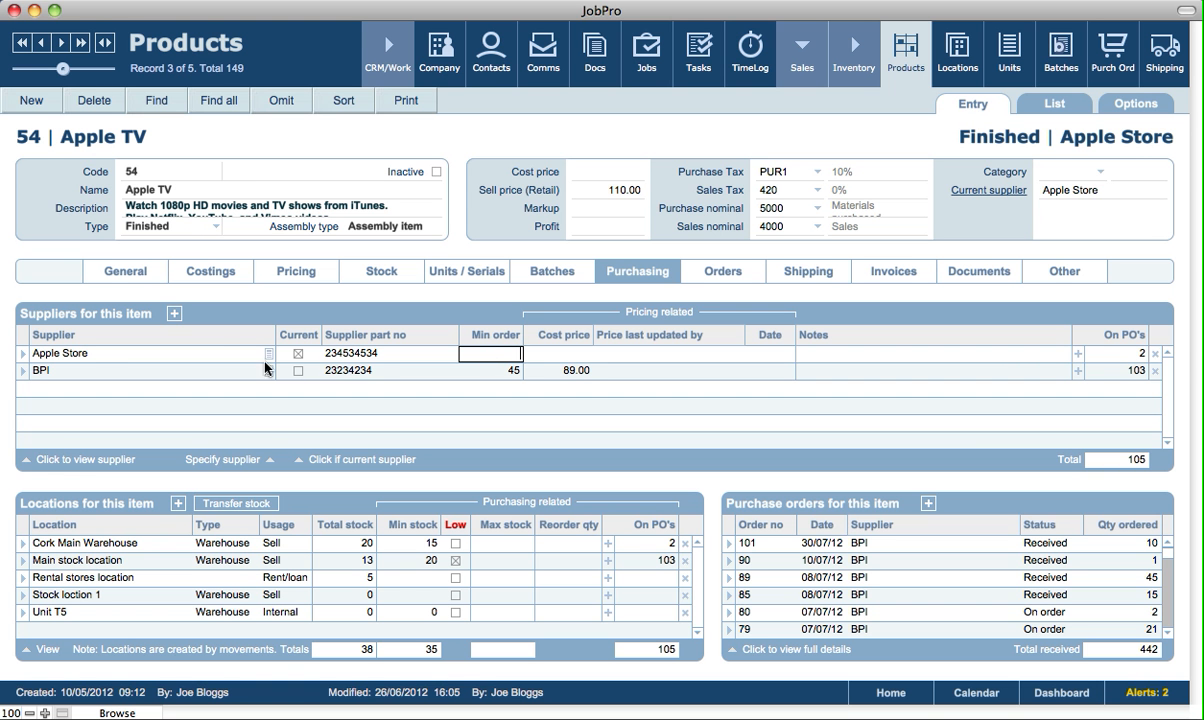
pyautogui.click(157, 143)
# Set Apple Store's cost price to 95 and record the staff member who updated it, dated 26/06/12
pyautogui.click(559, 353)
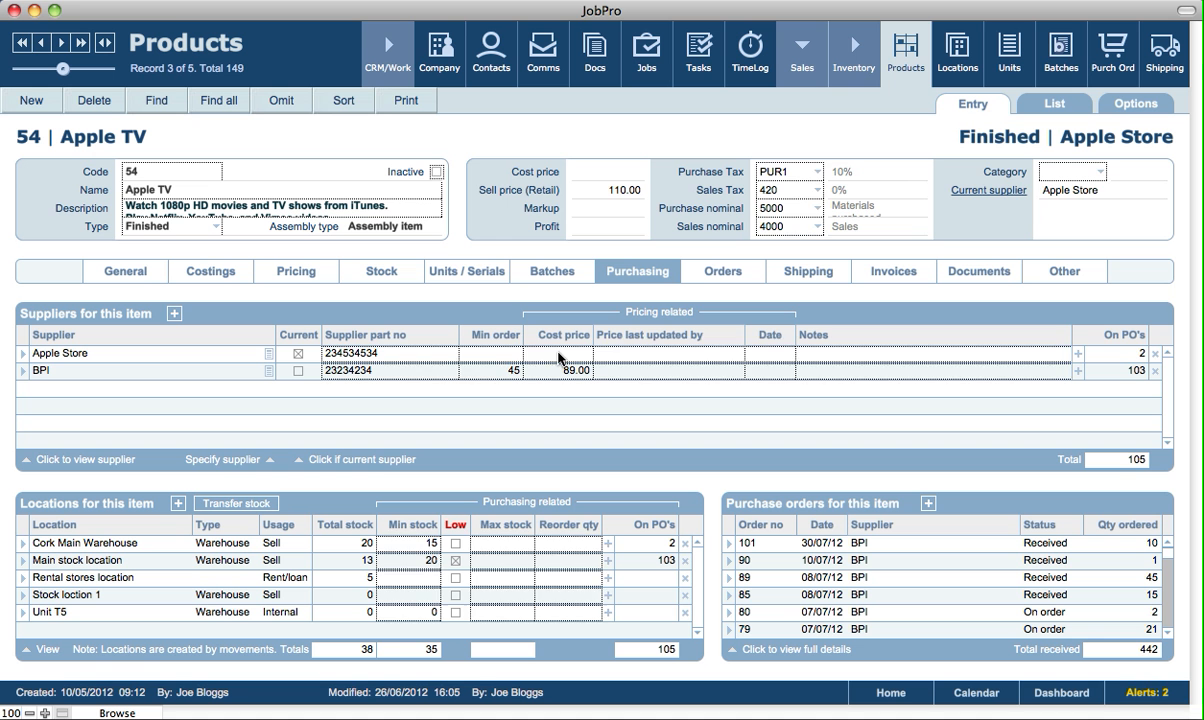
pyautogui.click(558, 356)
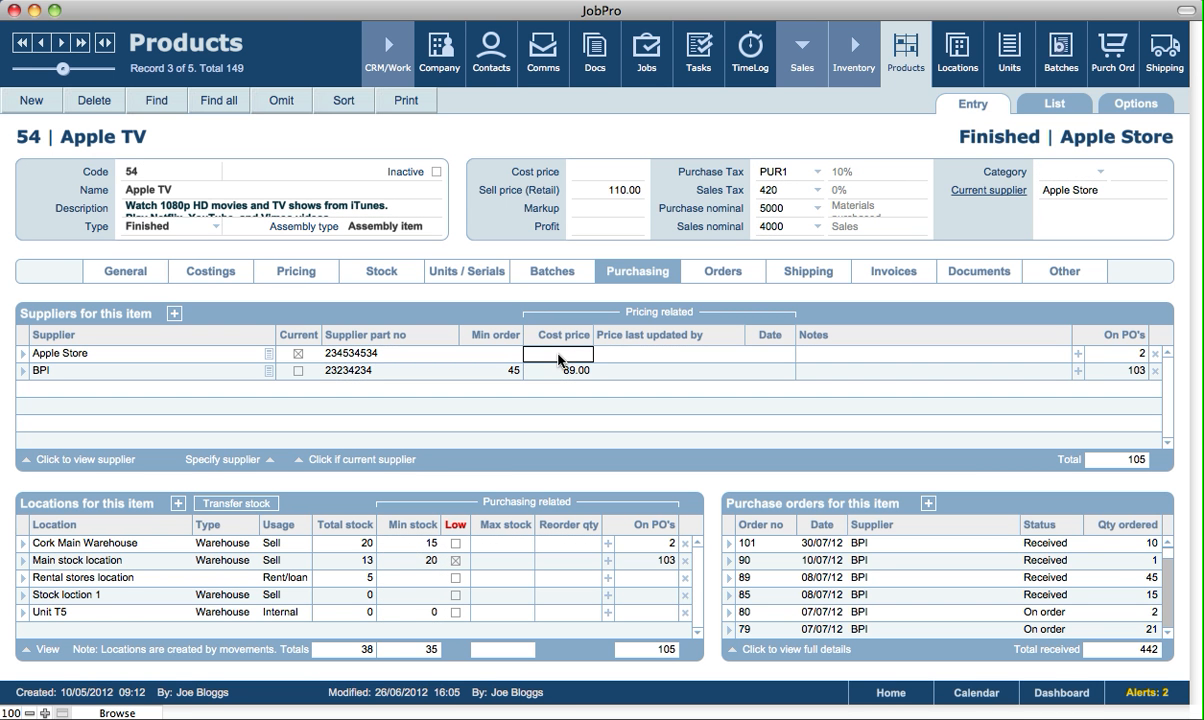
pyautogui.write('95')
pyautogui.click(656, 322)
pyautogui.click(668, 353)
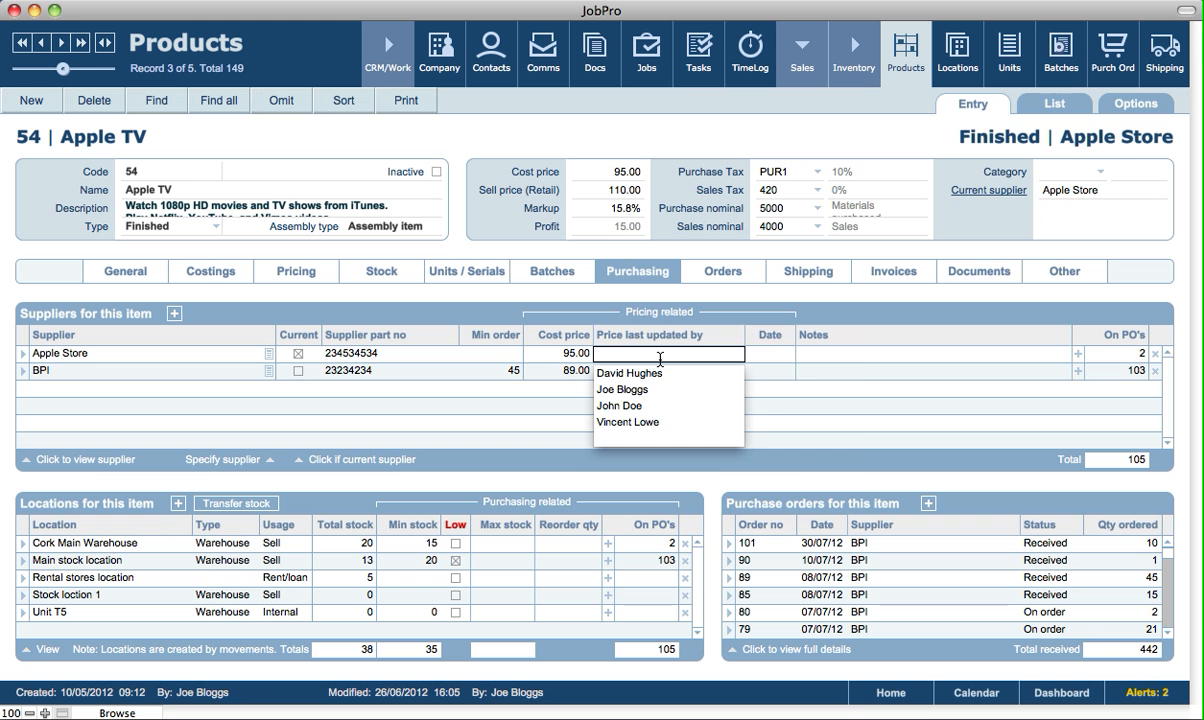
pyautogui.click(645, 390)
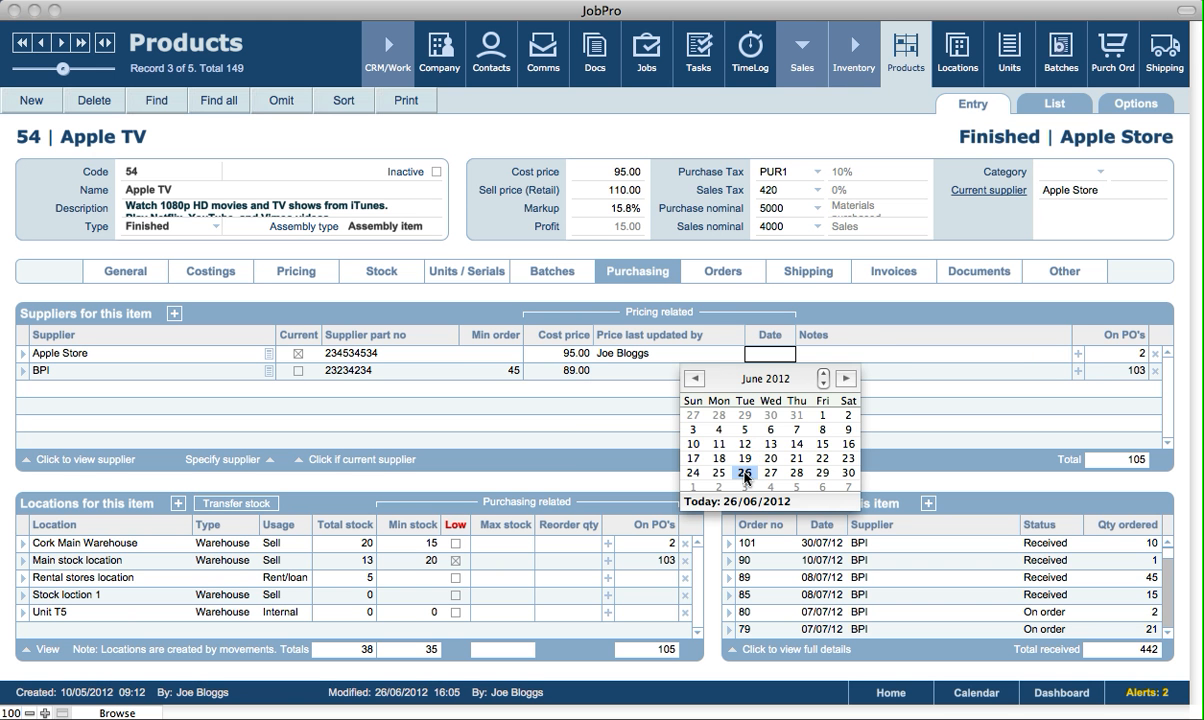
pyautogui.press('Escape')
pyautogui.click(887, 329)
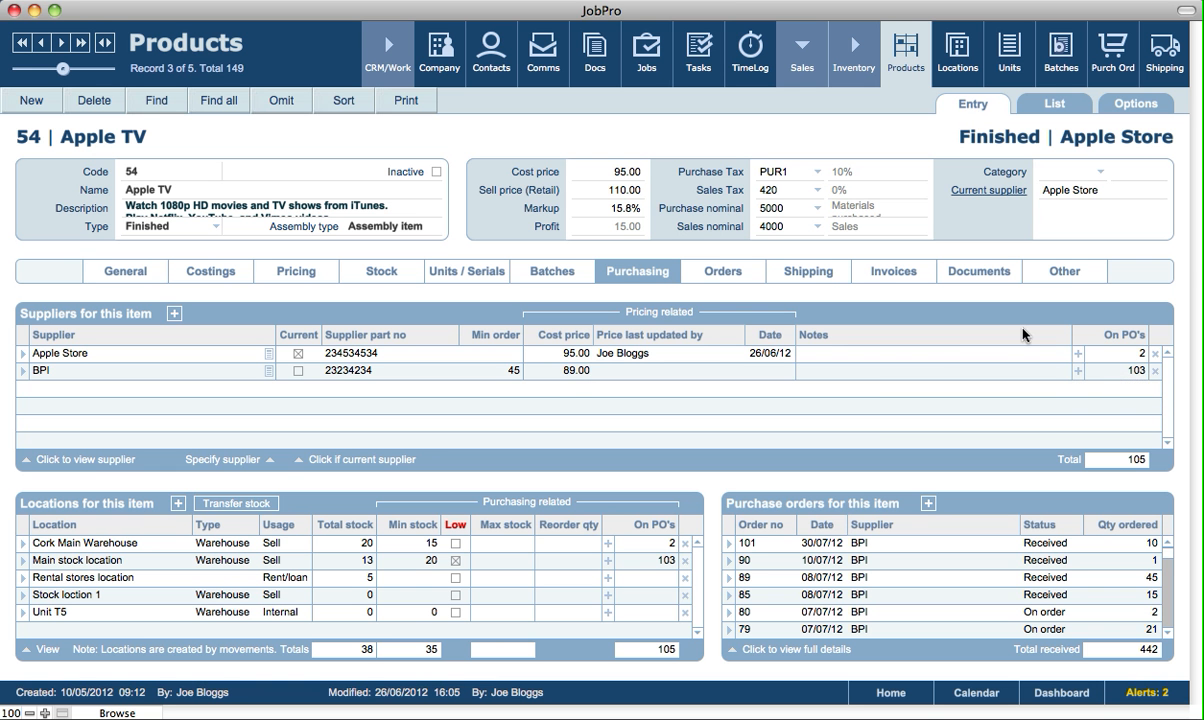
# Set Apple Store's minimum order quantity for the Apple TV to 5
pyautogui.click(567, 376)
pyautogui.press('Return')
pyautogui.write('5')
# Create a purchase order for the Apple TV from its Apple Store supplier line and return to the product
pyautogui.click(1110, 358)
pyautogui.click(1080, 358)
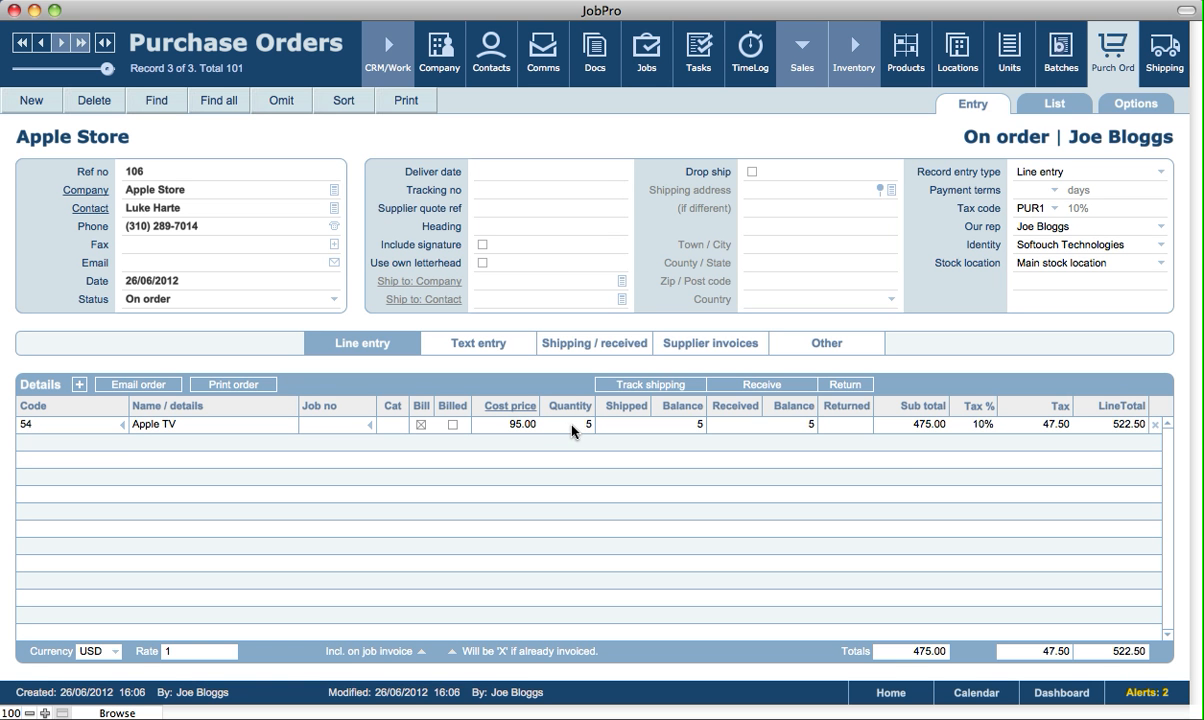
pyautogui.click(123, 430)
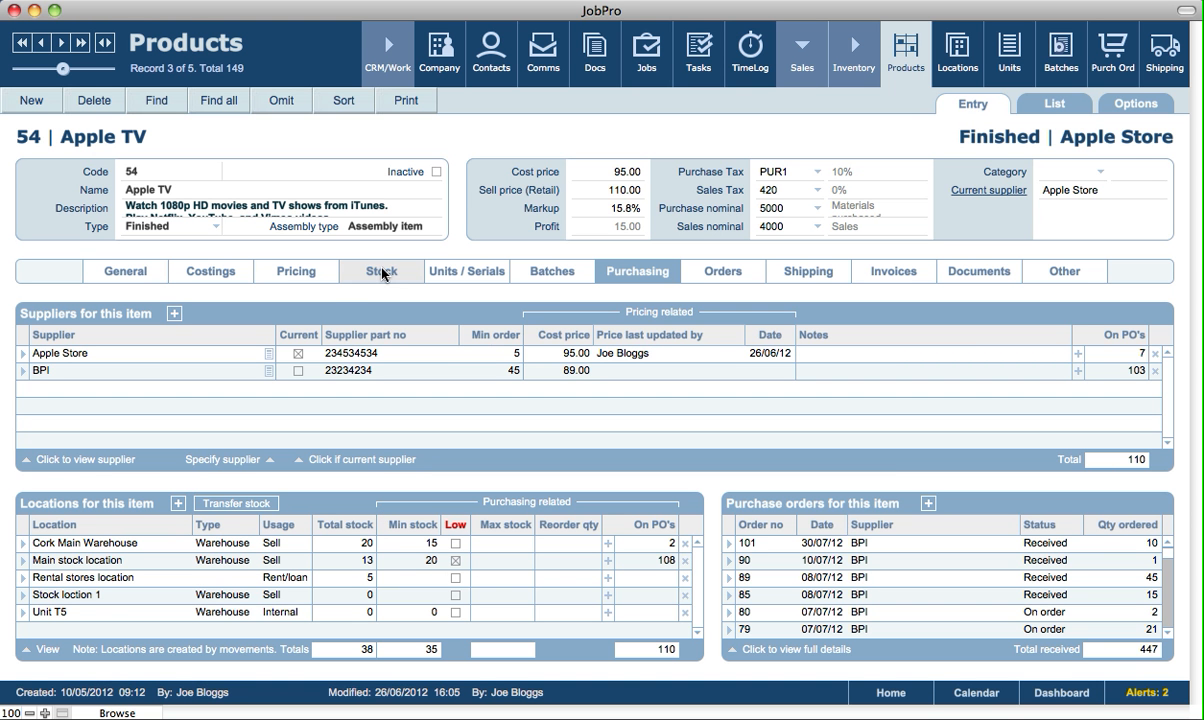
# Check the Cork Main Warehouse's maximum stock and reorder quantity fields and look through the Apple TV's purchase orders
pyautogui.click(503, 545)
pyautogui.click(566, 543)
pyautogui.click(566, 545)
pyautogui.click(841, 492)
pyautogui.scroll(-5, 1168, 620)
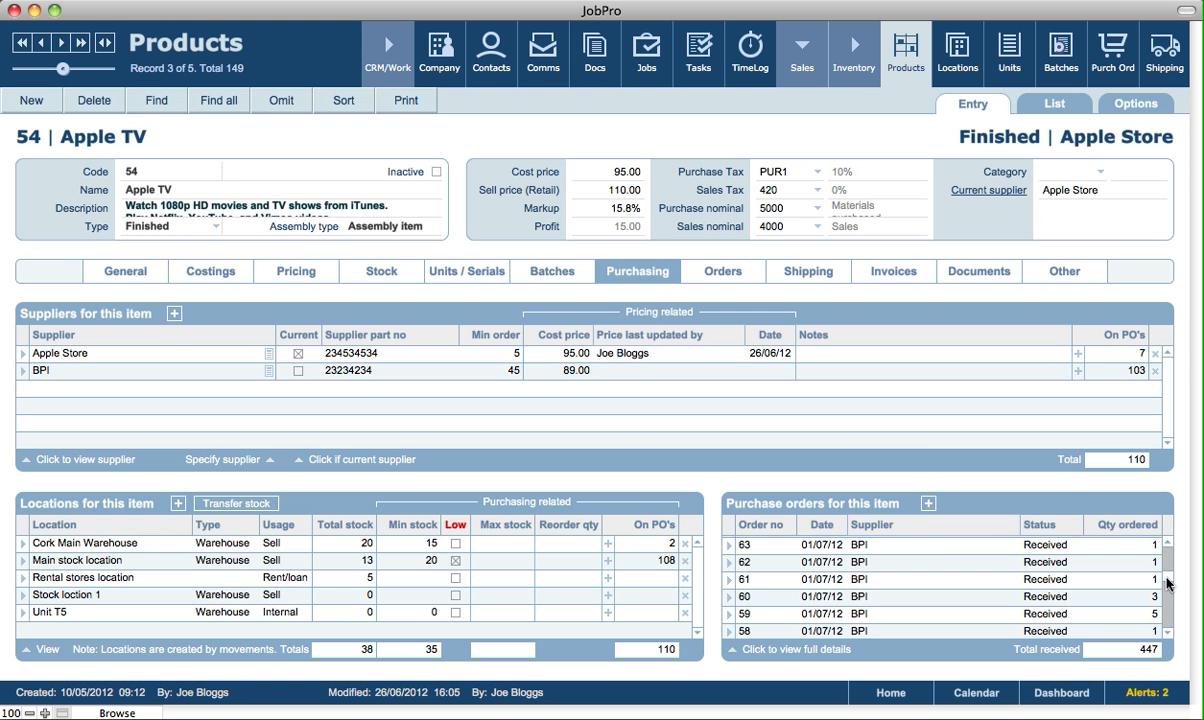
pyautogui.scroll(5, 1100, 530)
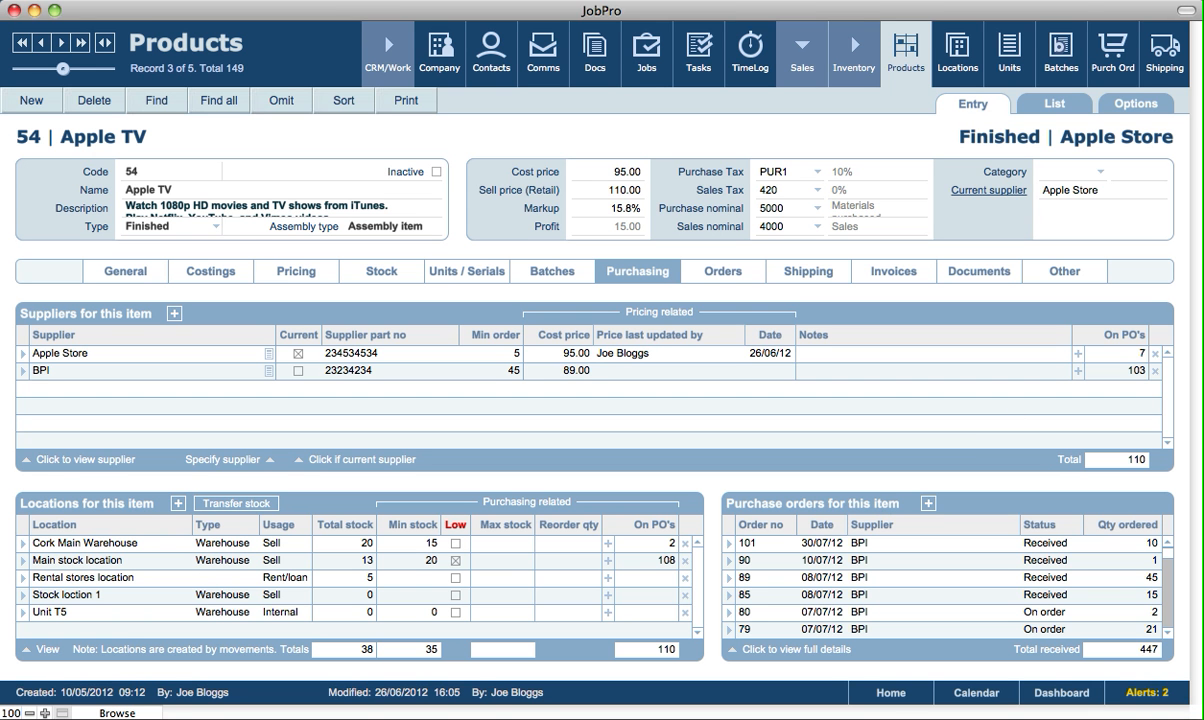
# Review the Apple TV's sales orders, its in and out shipping history, its sales invoices and its linked documents
pyautogui.click(695, 272)
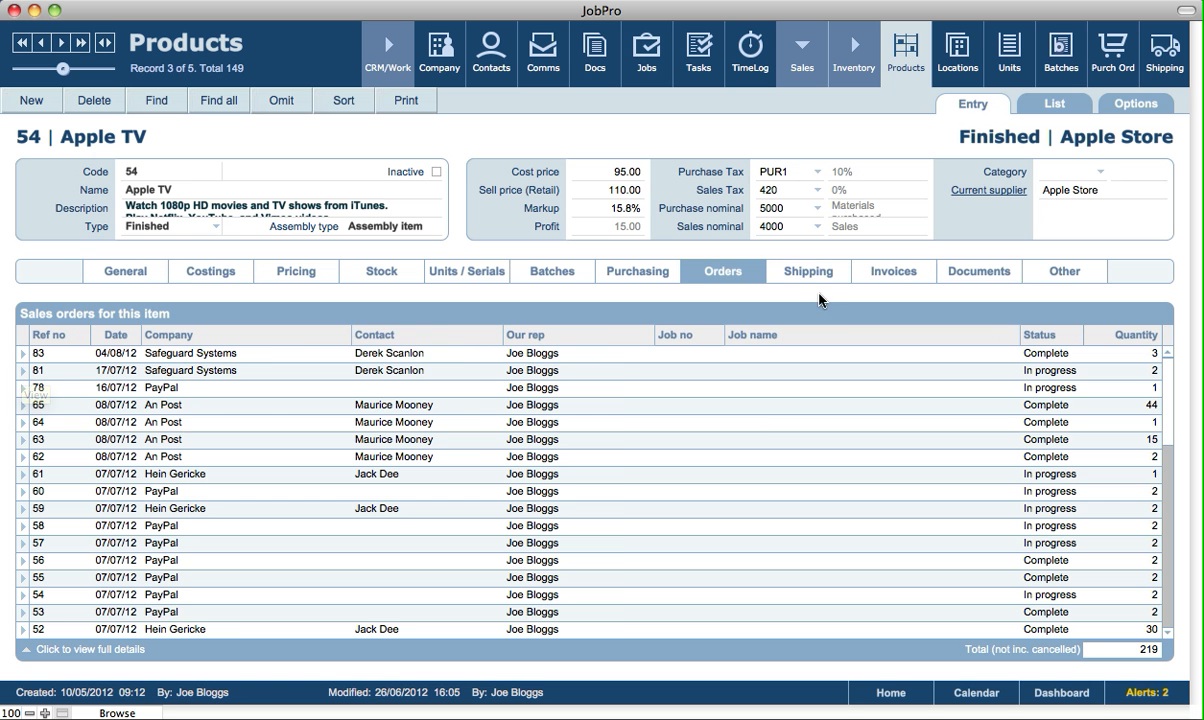
pyautogui.click(829, 274)
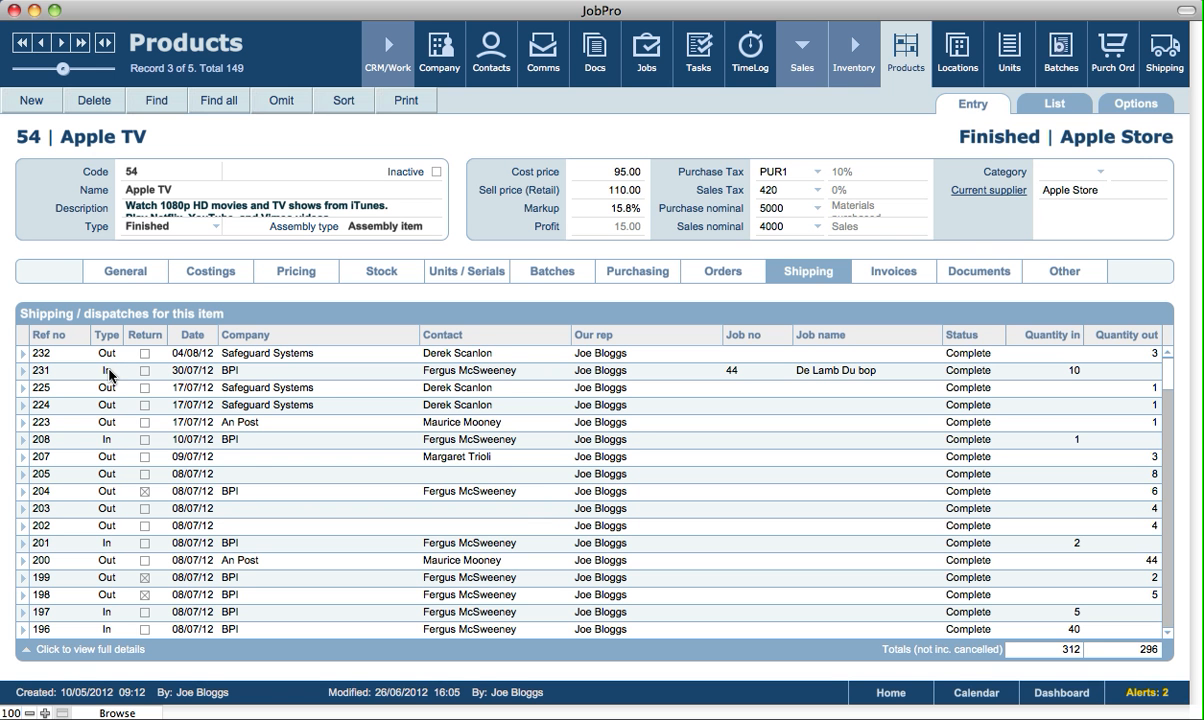
pyautogui.click(1168, 623)
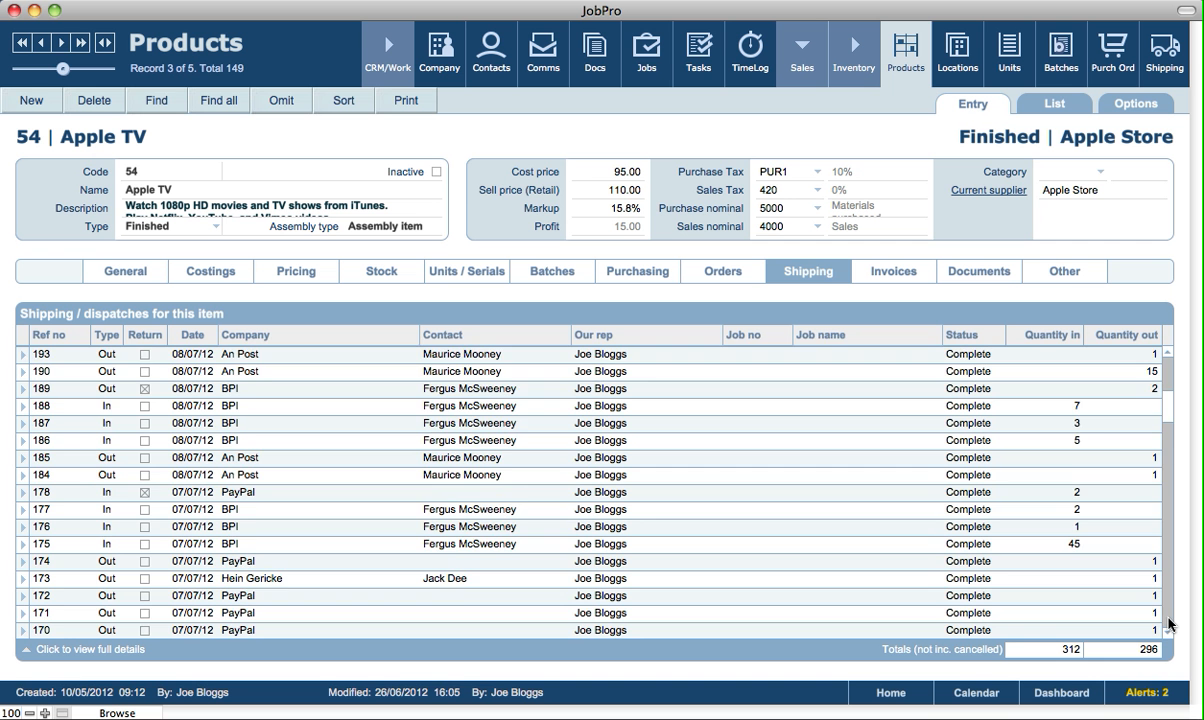
pyautogui.click(1168, 623)
pyautogui.click(1168, 623)
pyautogui.click(1168, 623)
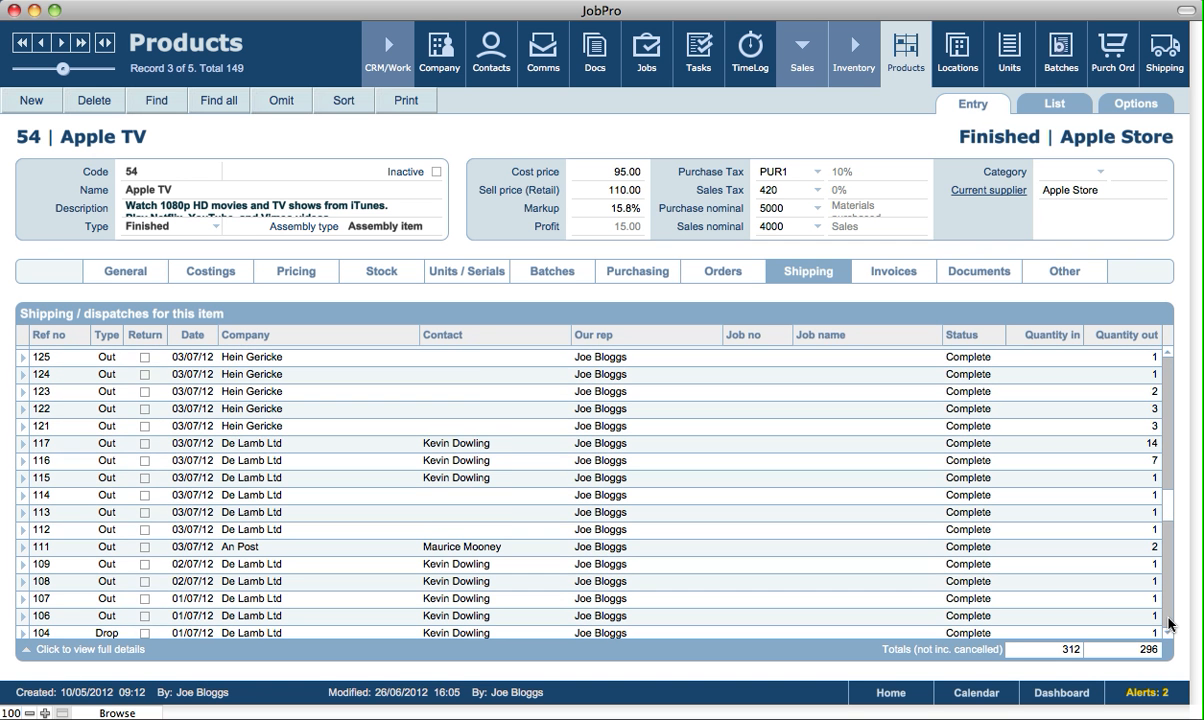
pyautogui.click(1168, 623)
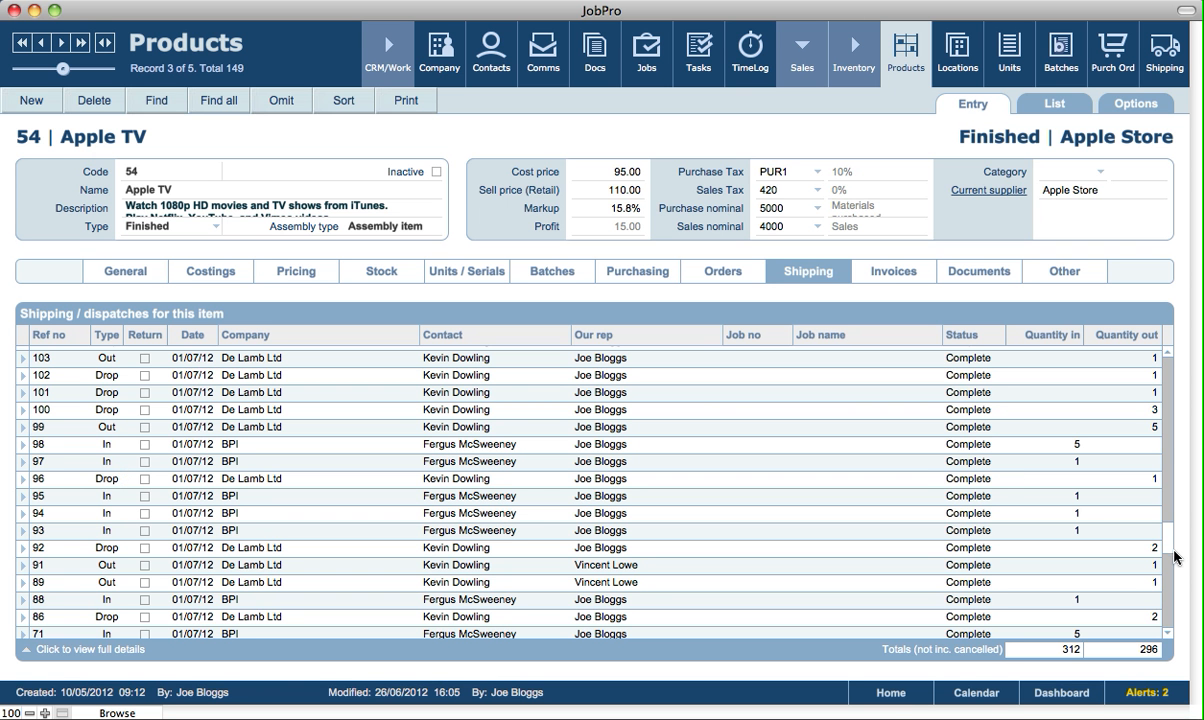
pyautogui.scroll(15, 1174, 513)
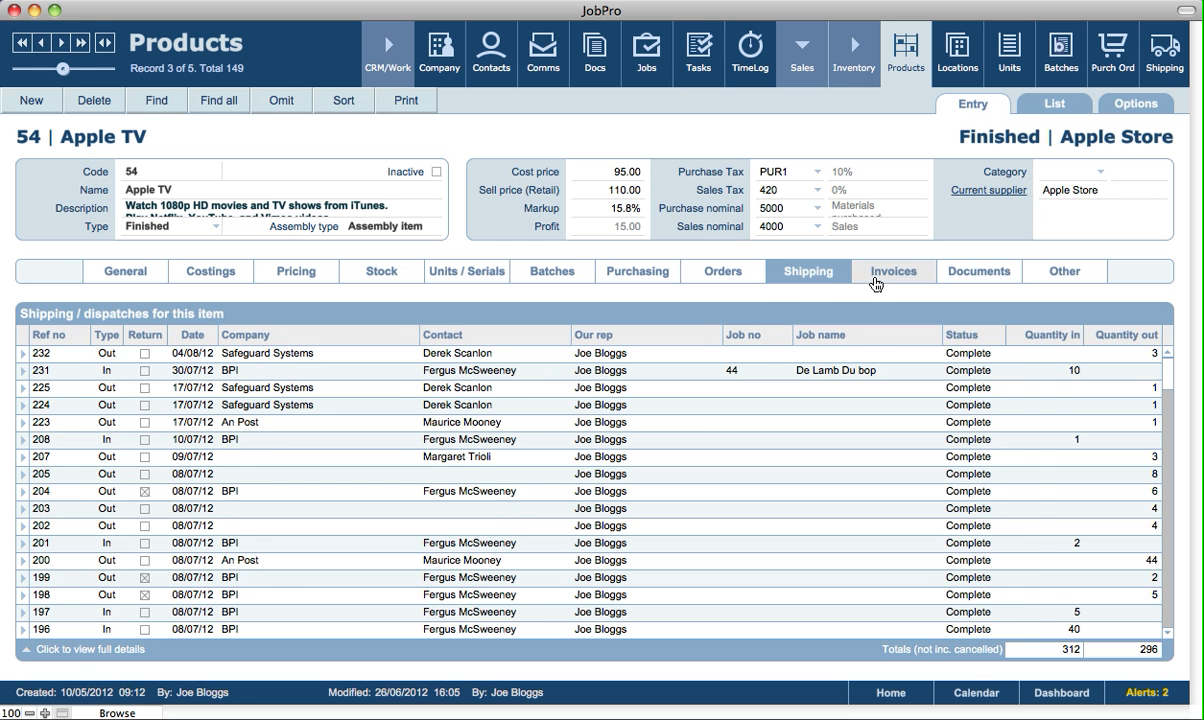
pyautogui.click(876, 284)
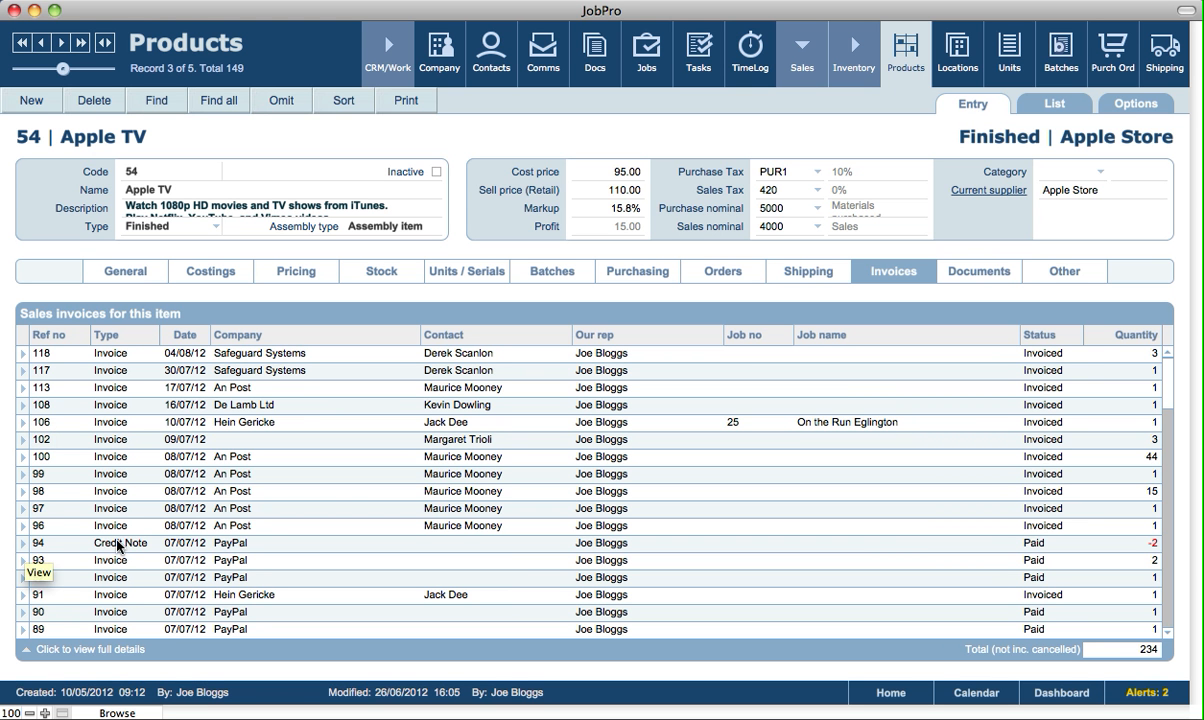
pyautogui.click(985, 271)
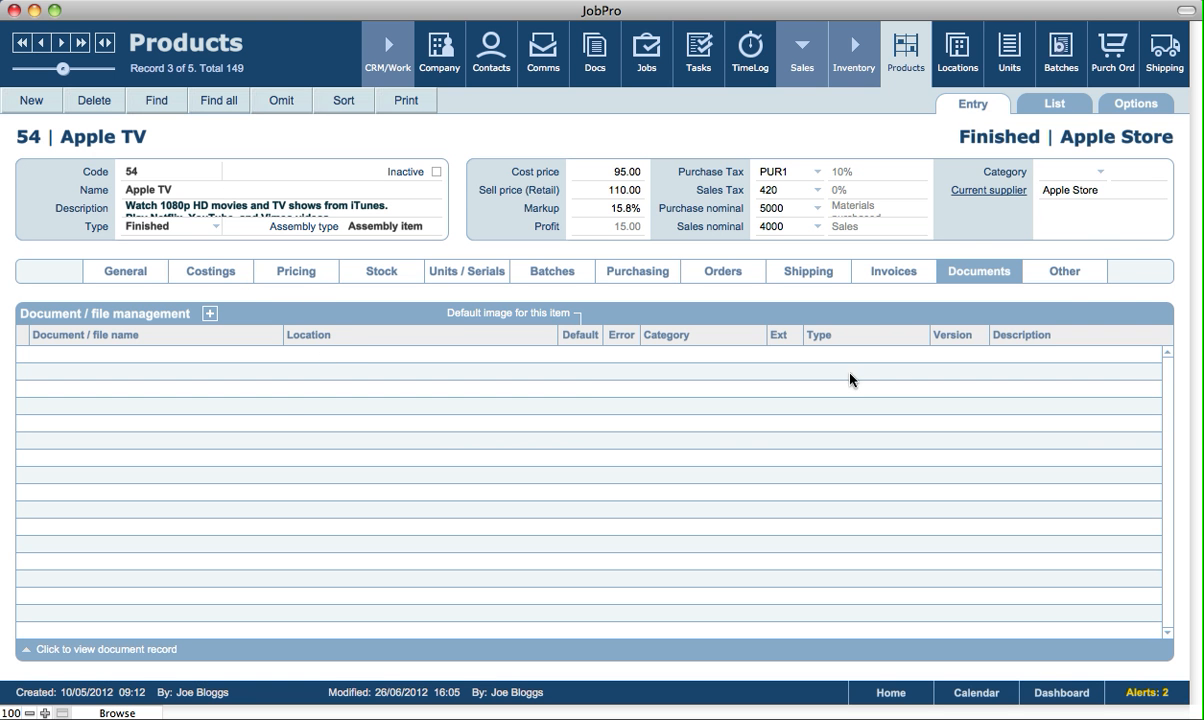
# Examine the Apple TV's custom fields, linked groups and notes, including the editable Custom 1 label
pyautogui.click(1089, 273)
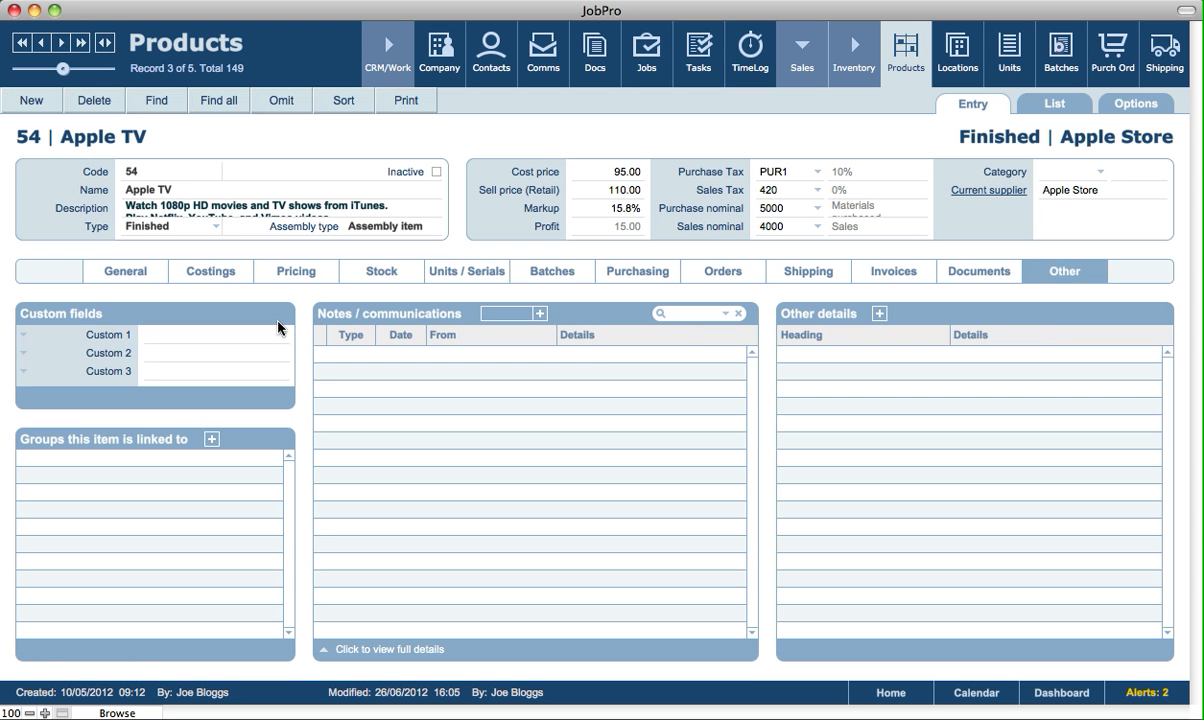
pyautogui.click(98, 335)
pyautogui.click(106, 327)
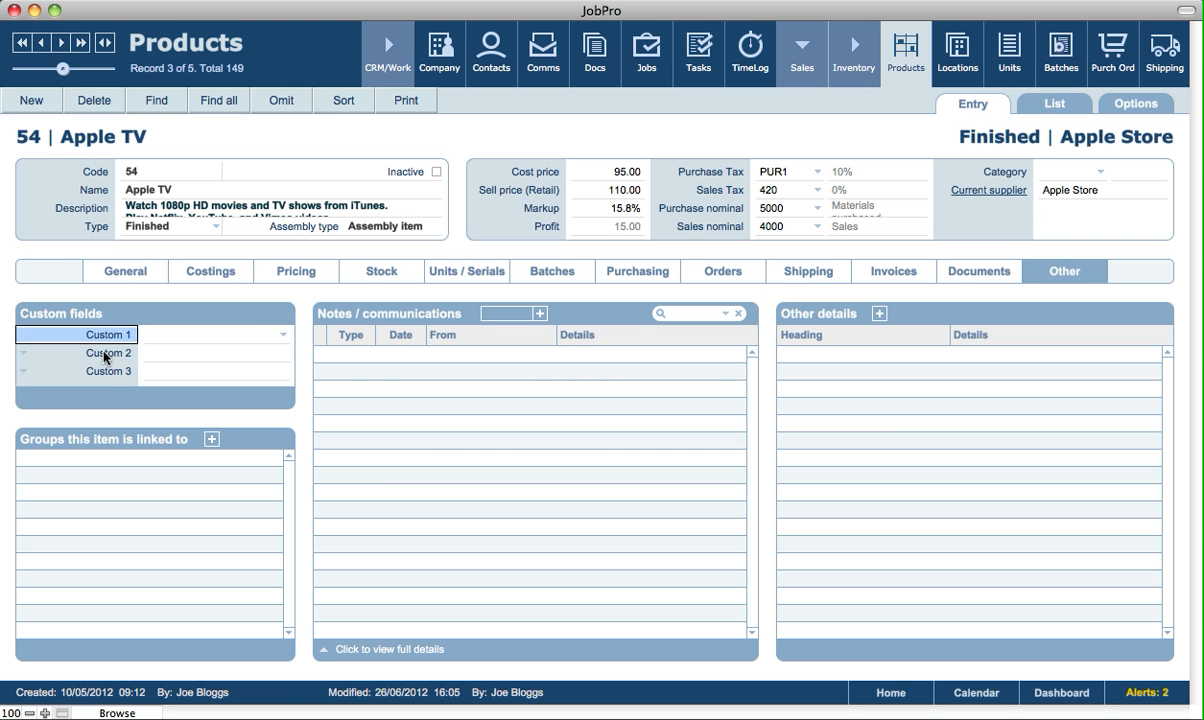
pyautogui.click(161, 323)
pyautogui.click(157, 427)
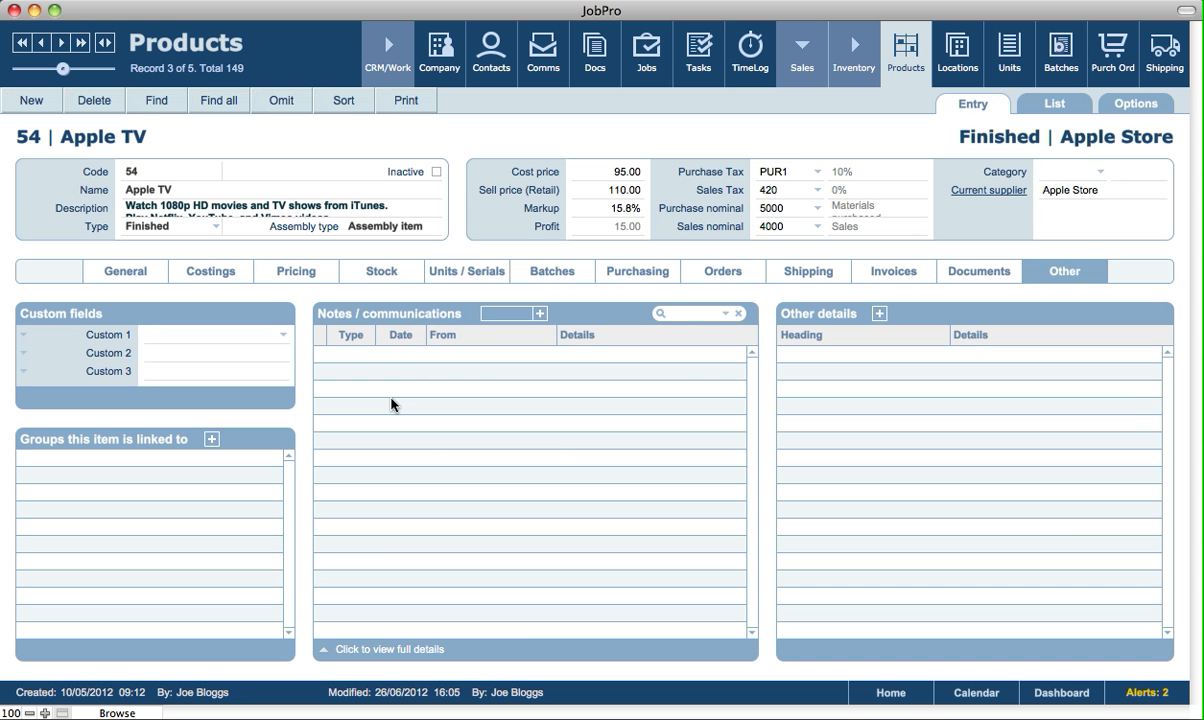
pyautogui.click(819, 340)
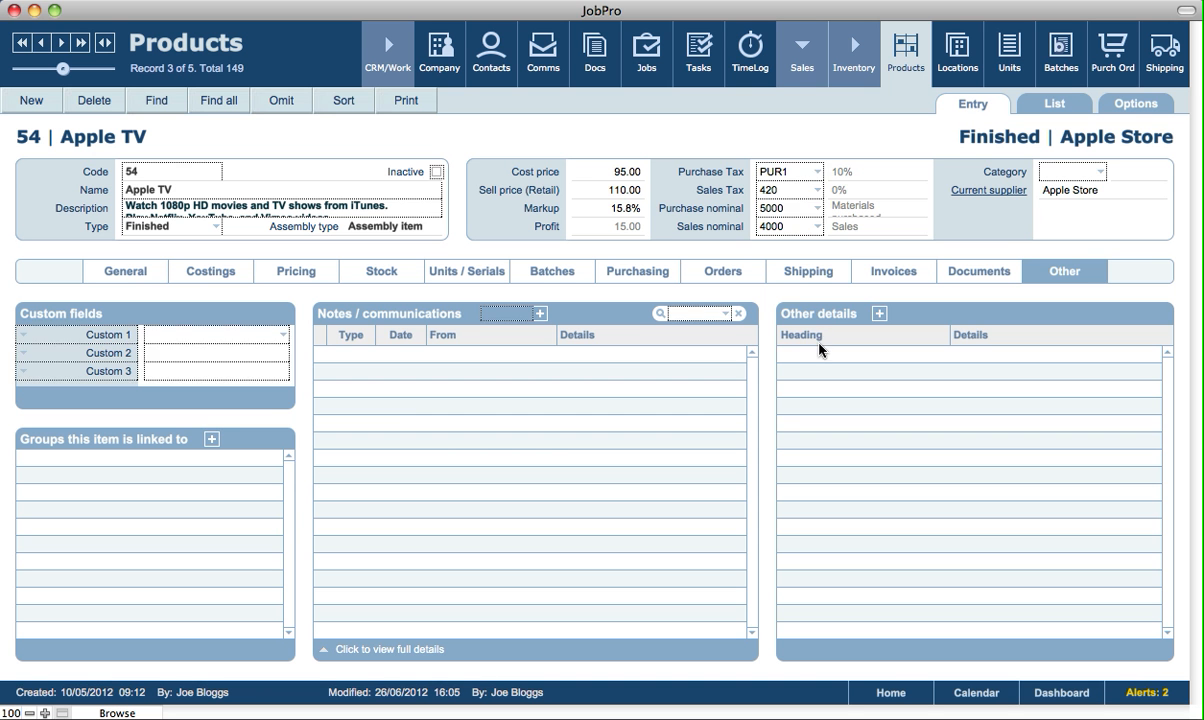
# Add a blank heading and details line to the Apple TV's other details
pyautogui.click(879, 316)
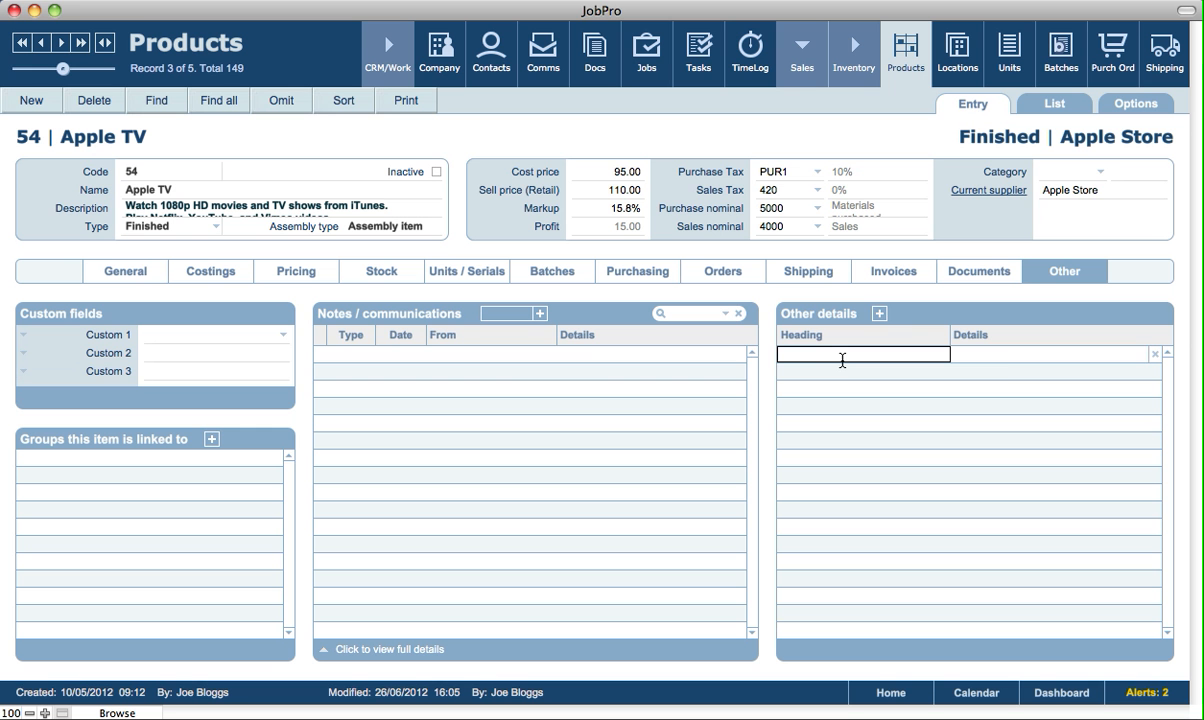
pyautogui.click(1000, 356)
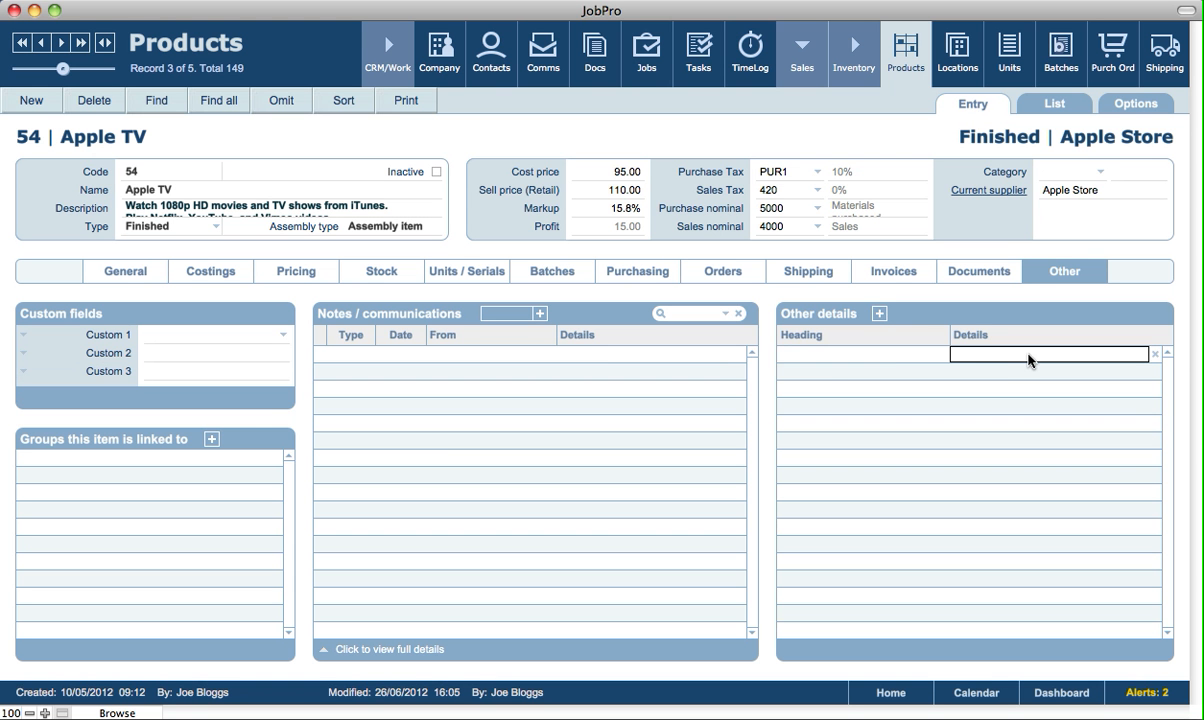
pyautogui.click(893, 356)
pyautogui.click(994, 356)
pyautogui.click(994, 318)
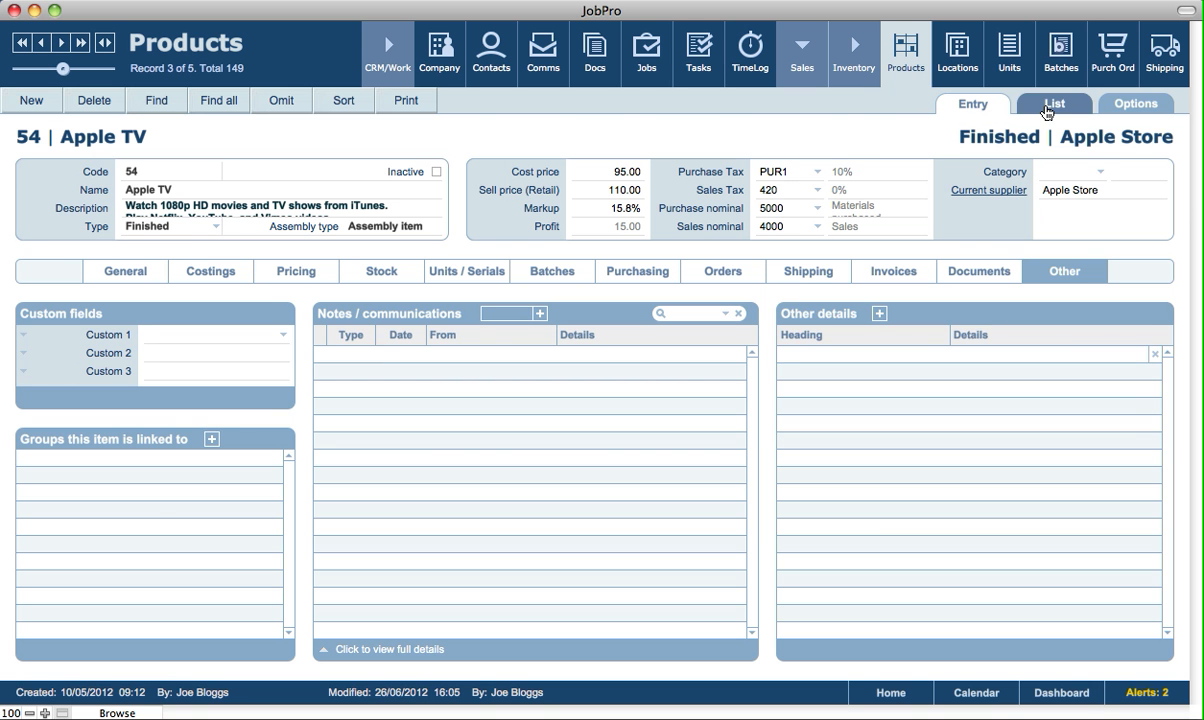
# List all products, sort them by name, type and finally category, and switch to the financial list
pyautogui.click(1047, 110)
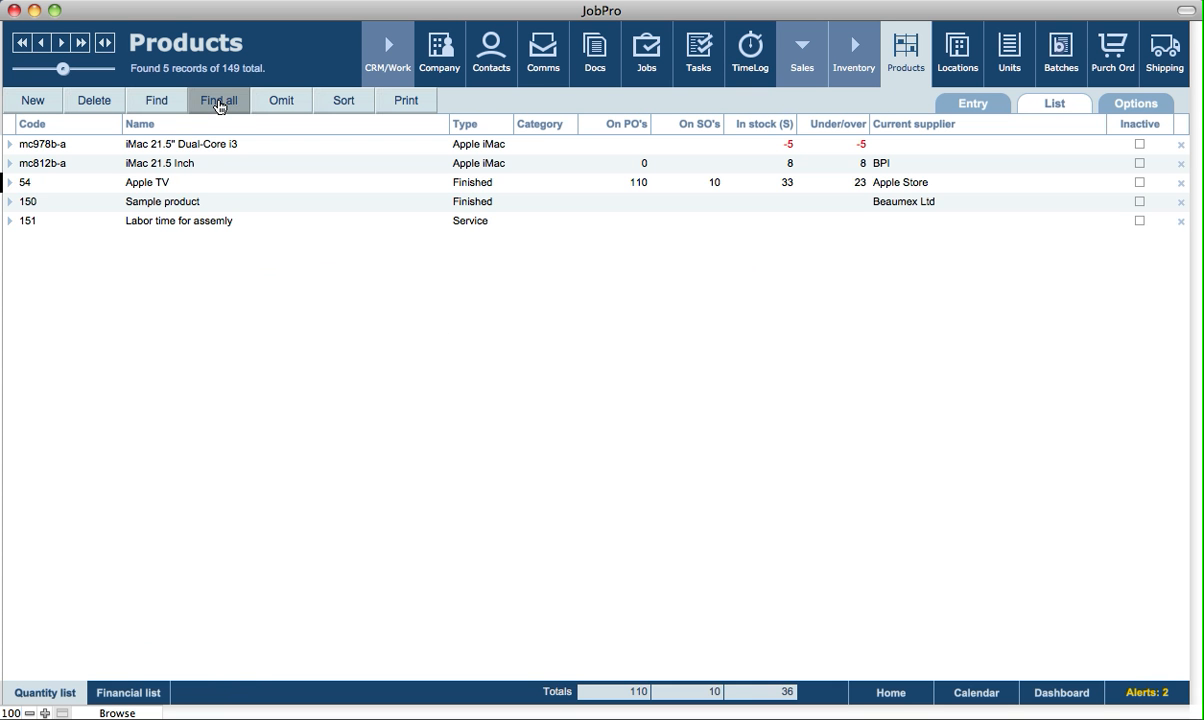
pyautogui.click(219, 101)
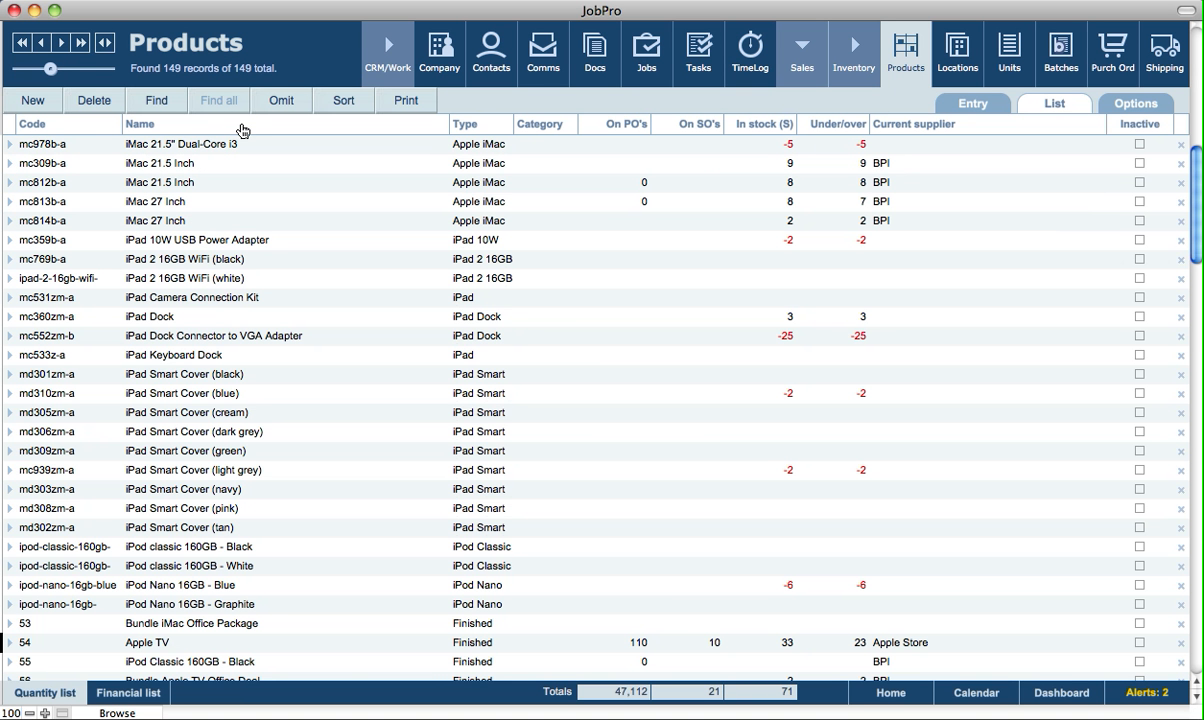
pyautogui.click(242, 130)
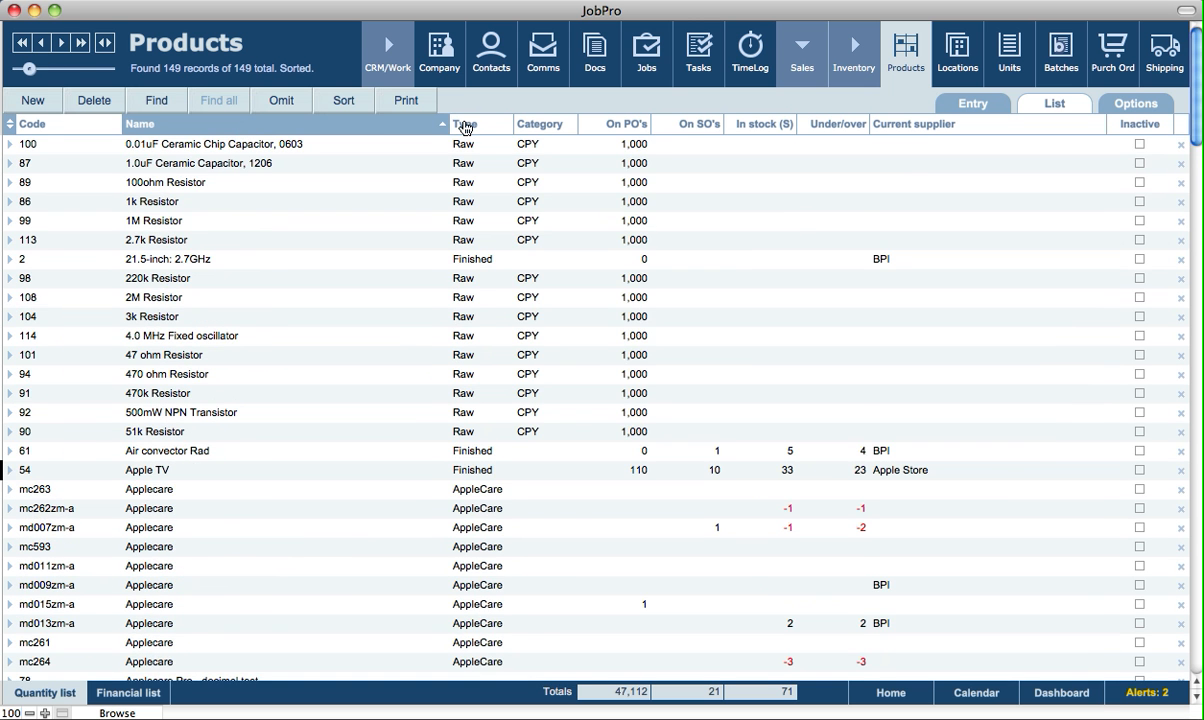
pyautogui.click(474, 127)
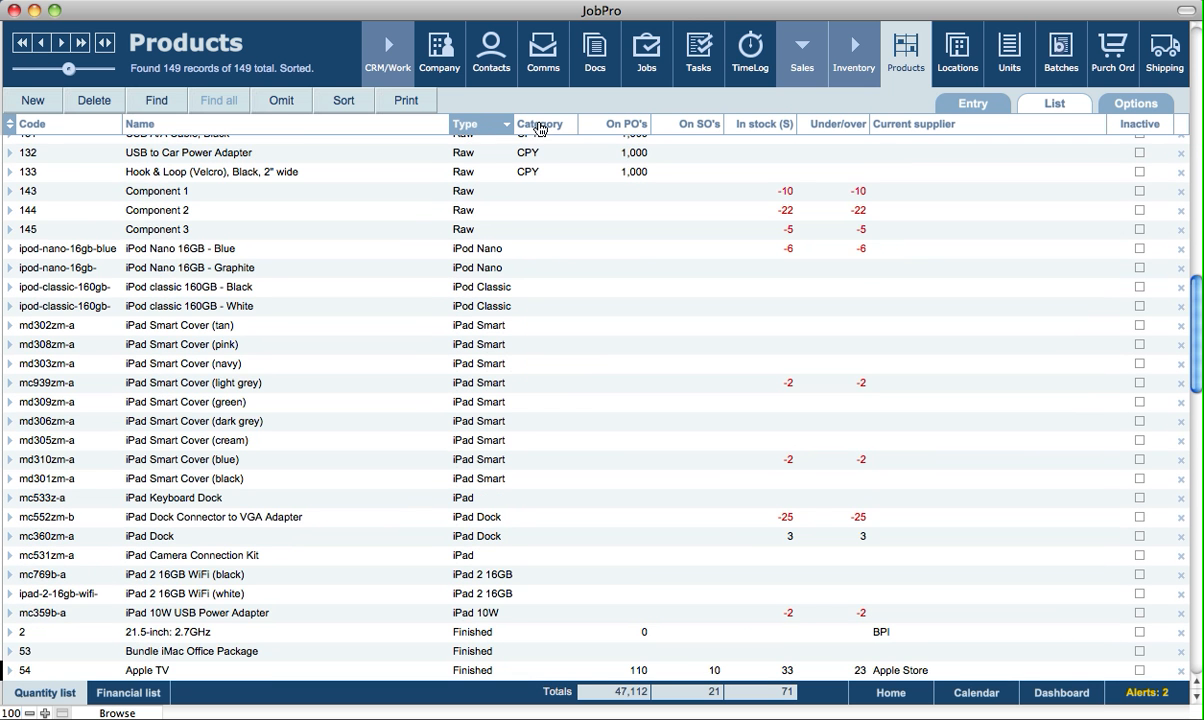
pyautogui.click(539, 126)
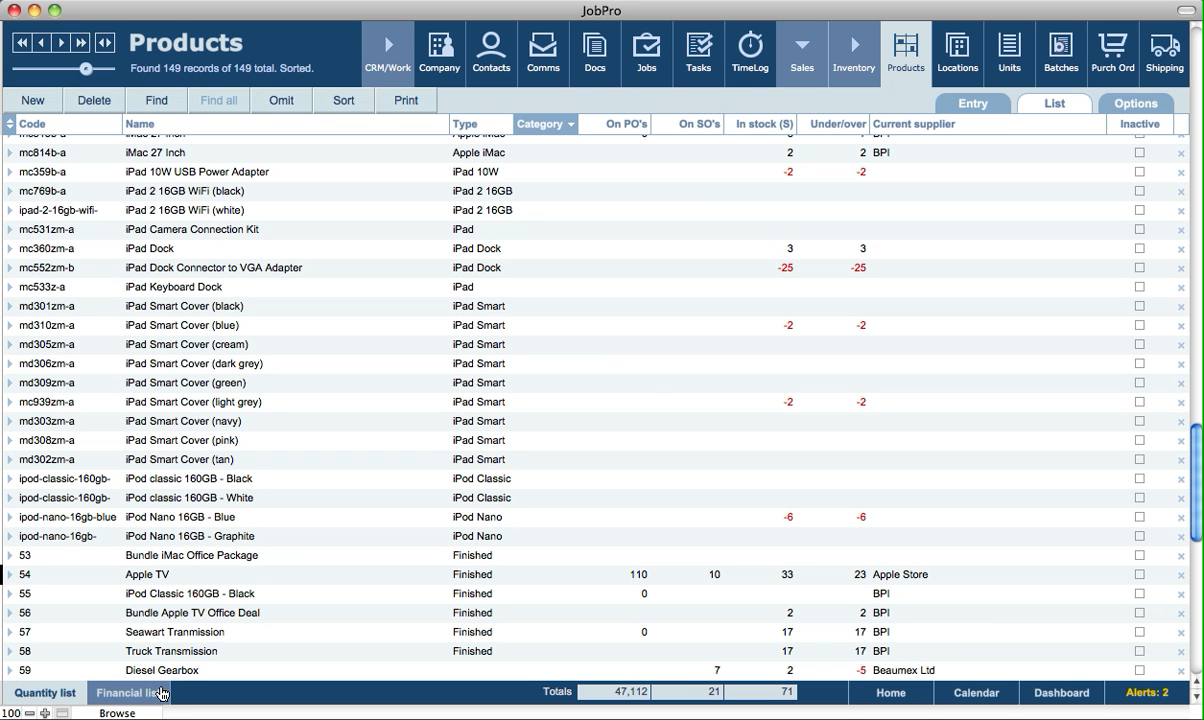
pyautogui.click(160, 693)
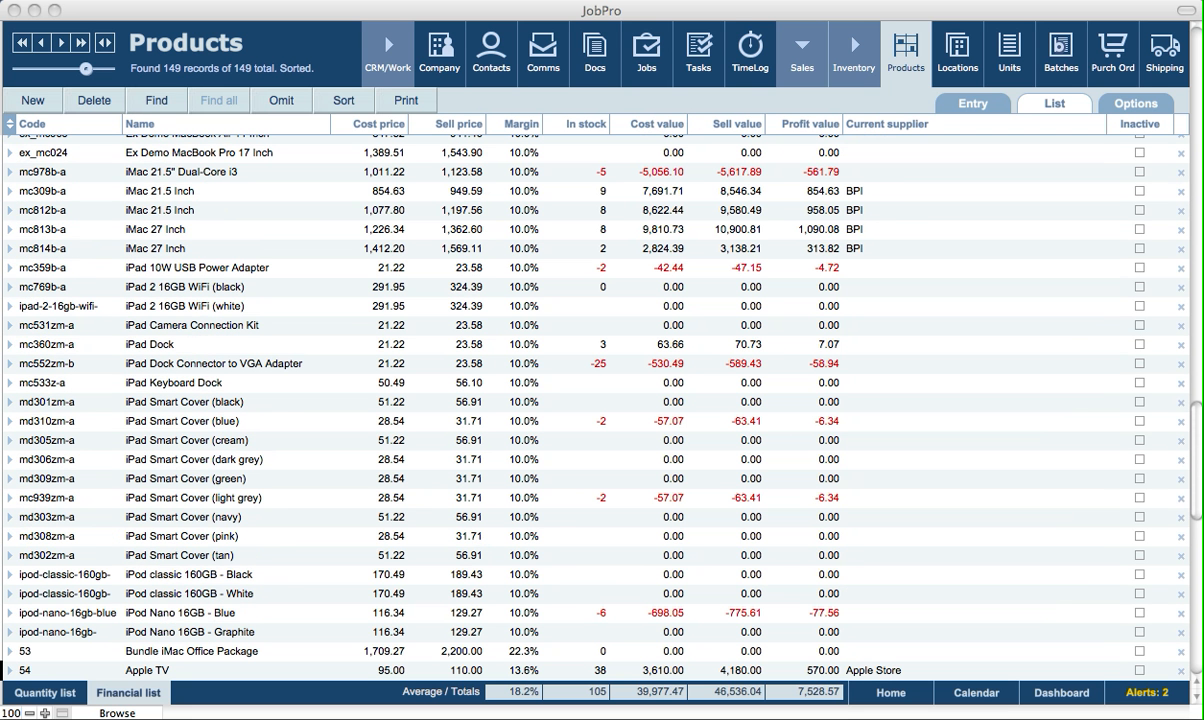
pyautogui.click(650, 107)
# Generate a customer price list for the found products, based on the Retail price category and grouped by product category
pyautogui.click(1149, 106)
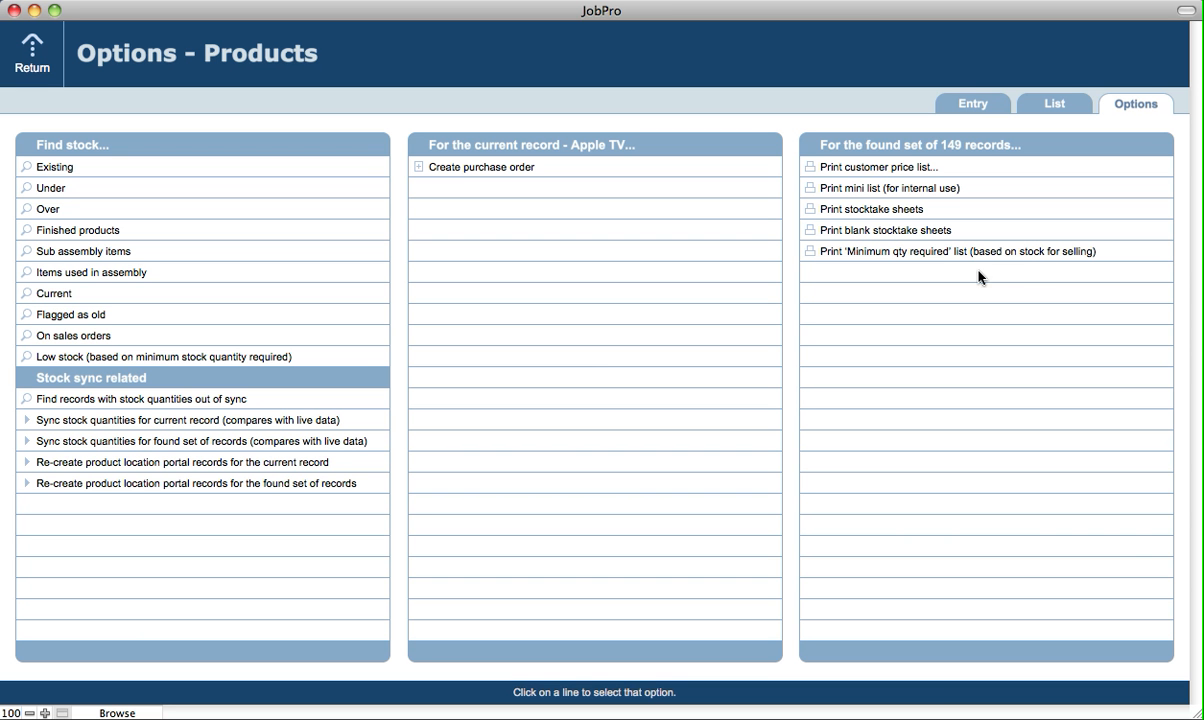
pyautogui.click(888, 176)
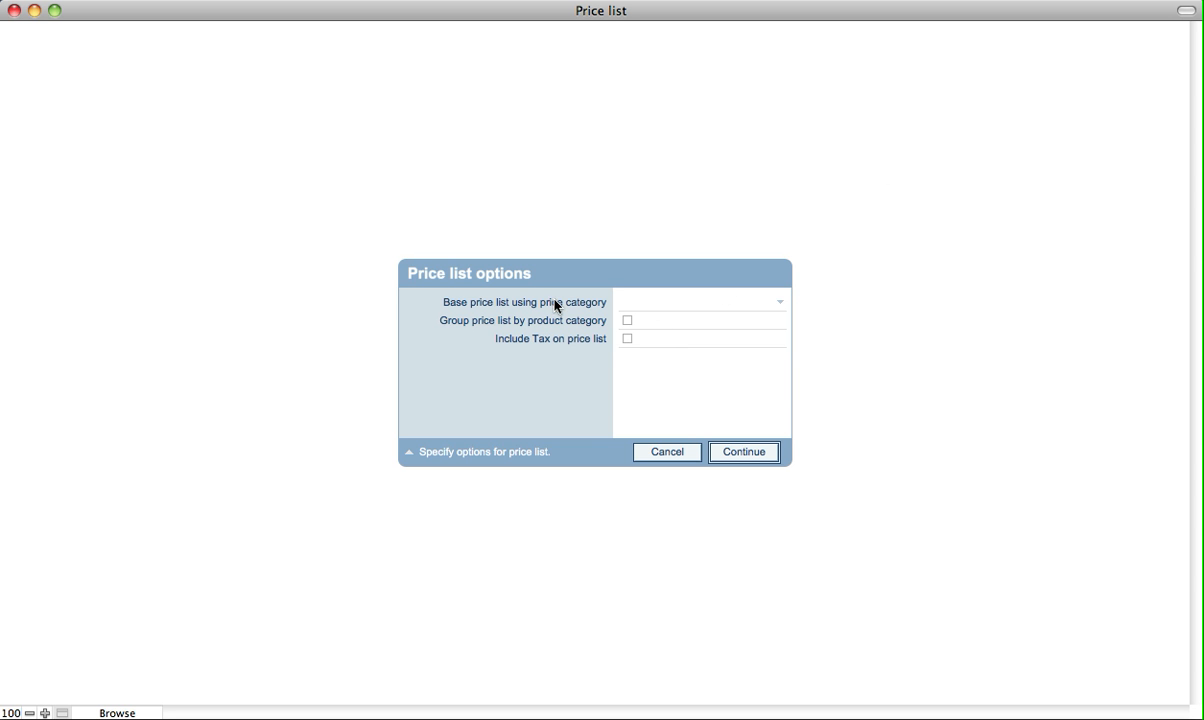
pyautogui.click(654, 306)
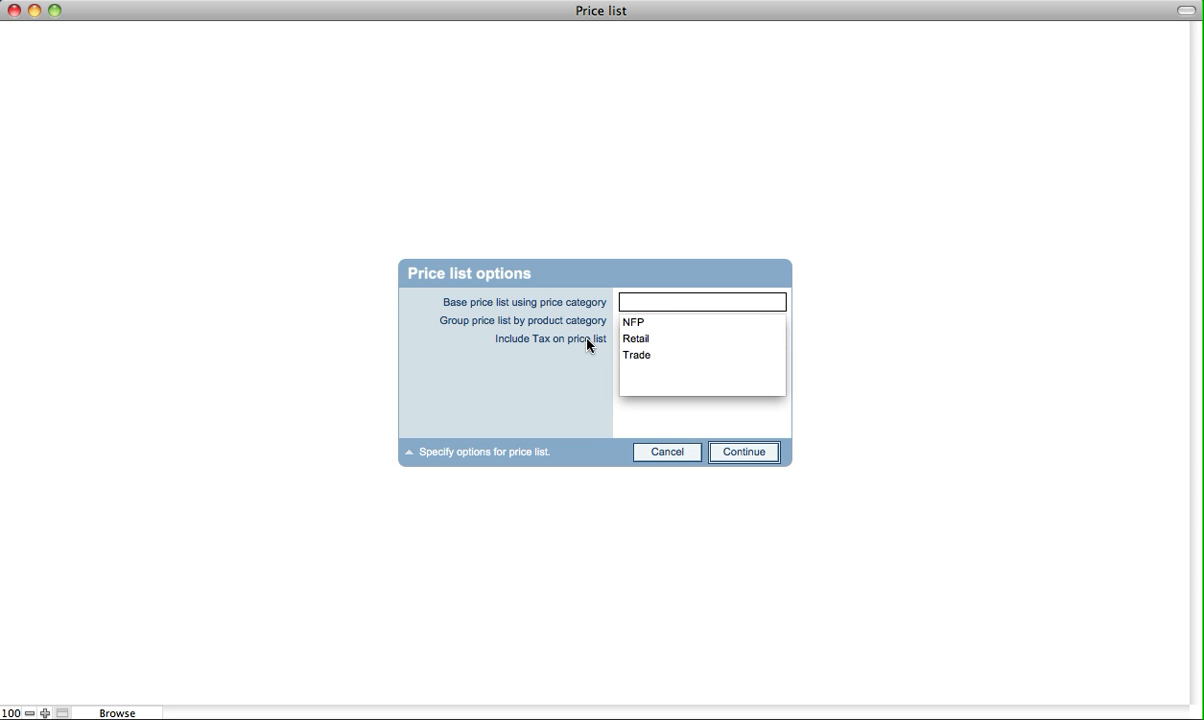
pyautogui.click(642, 340)
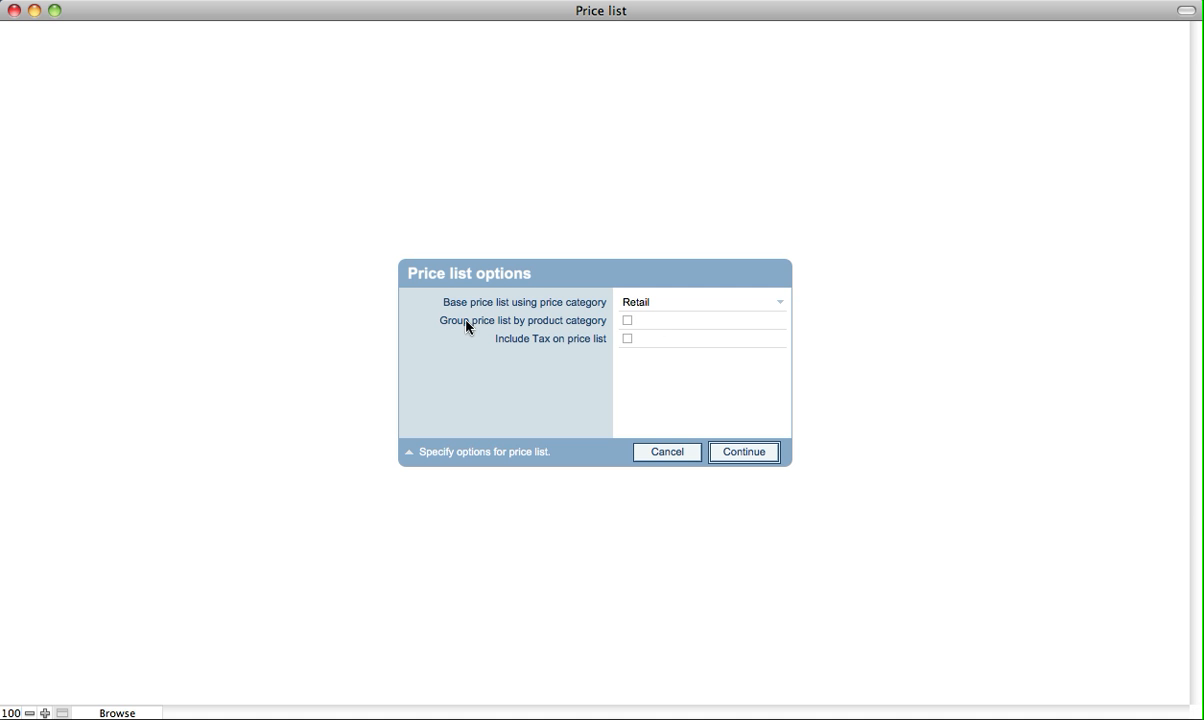
pyautogui.click(628, 321)
pyautogui.click(760, 455)
pyautogui.click(615, 590)
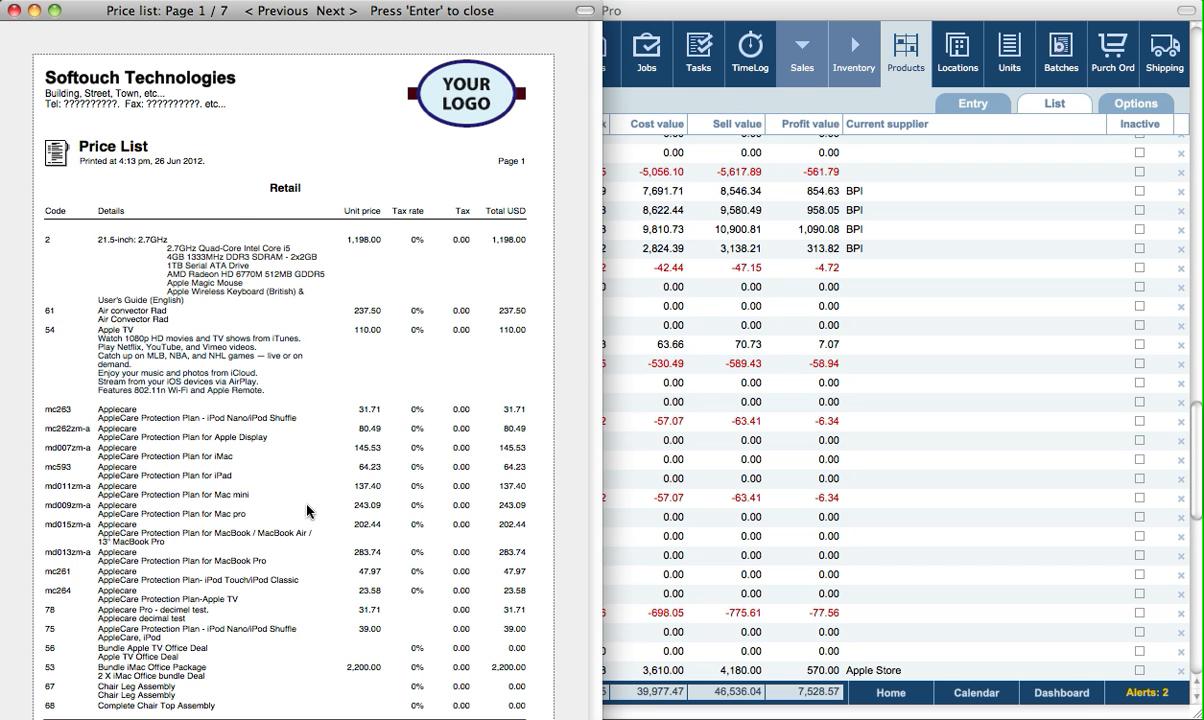
# Read through the price list preview up to page 5, close it and check the product options before returning to the list
pyautogui.press('Right')
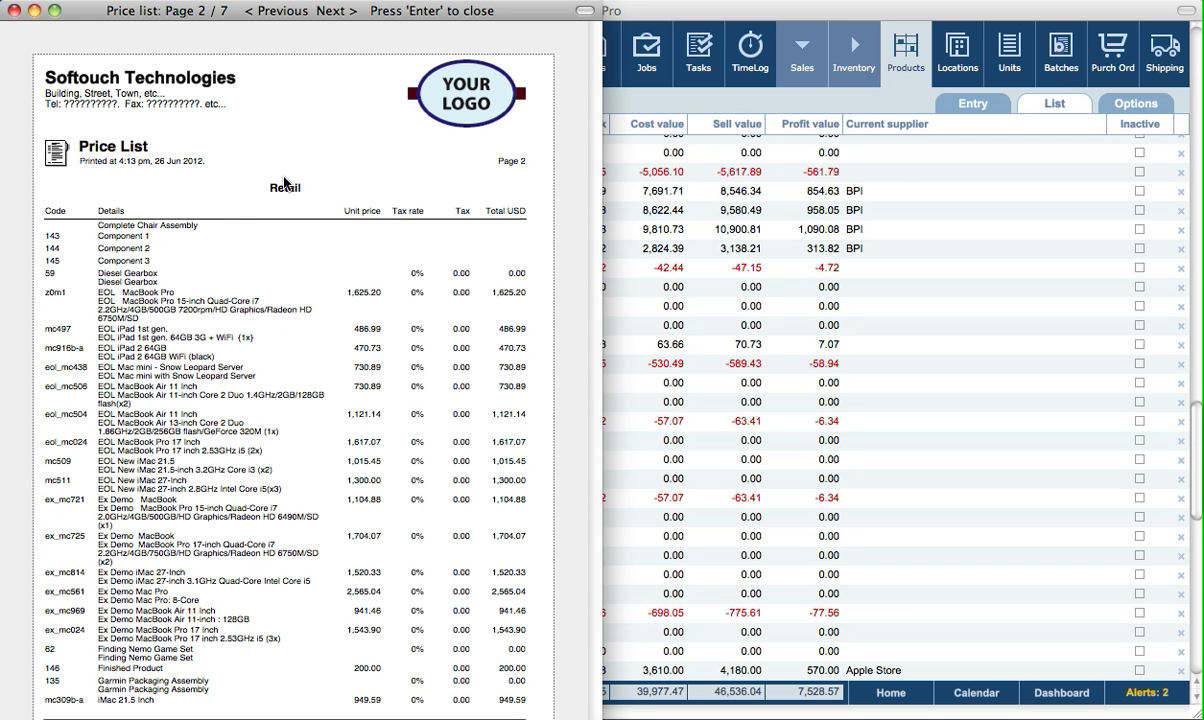
pyautogui.click(354, 14)
pyautogui.click(354, 14)
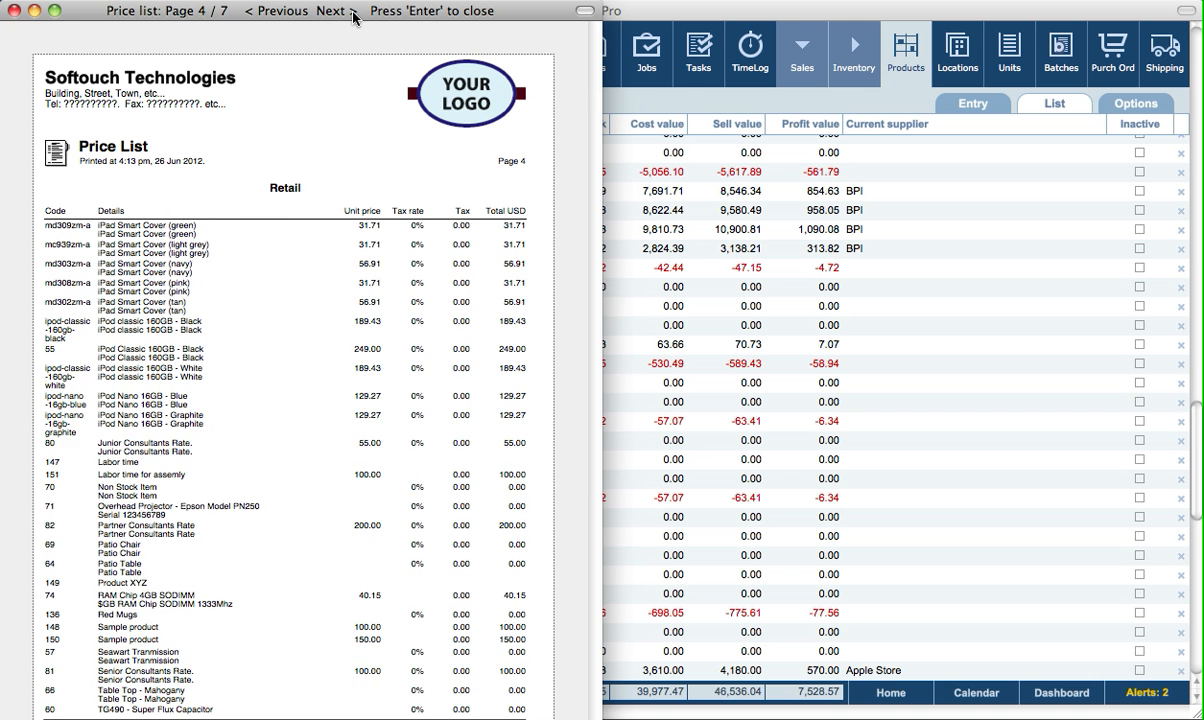
pyautogui.click(354, 14)
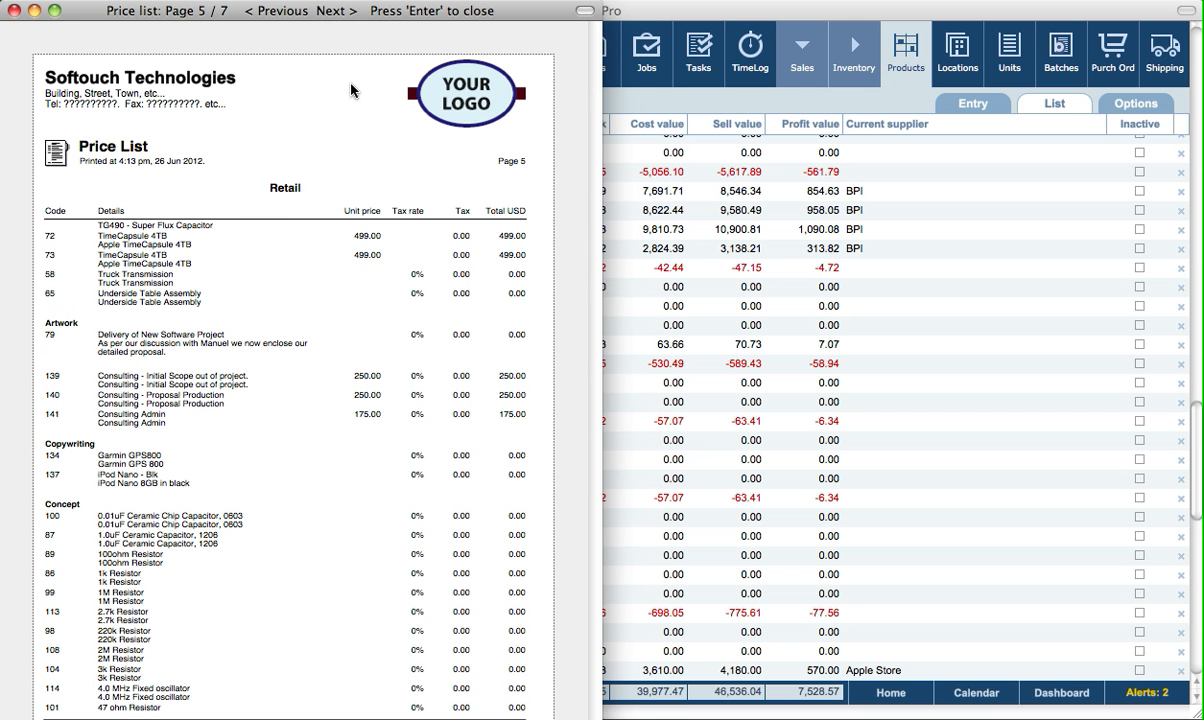
pyautogui.press('Return')
pyautogui.click(1119, 110)
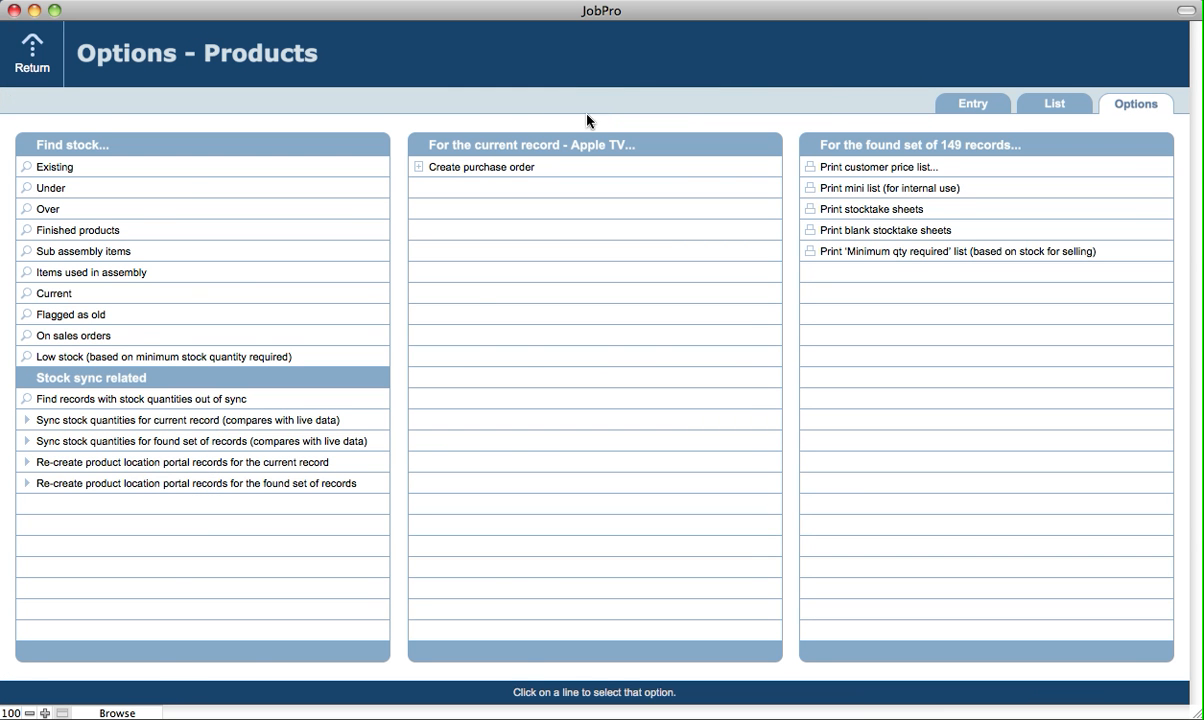
pyautogui.click(25, 70)
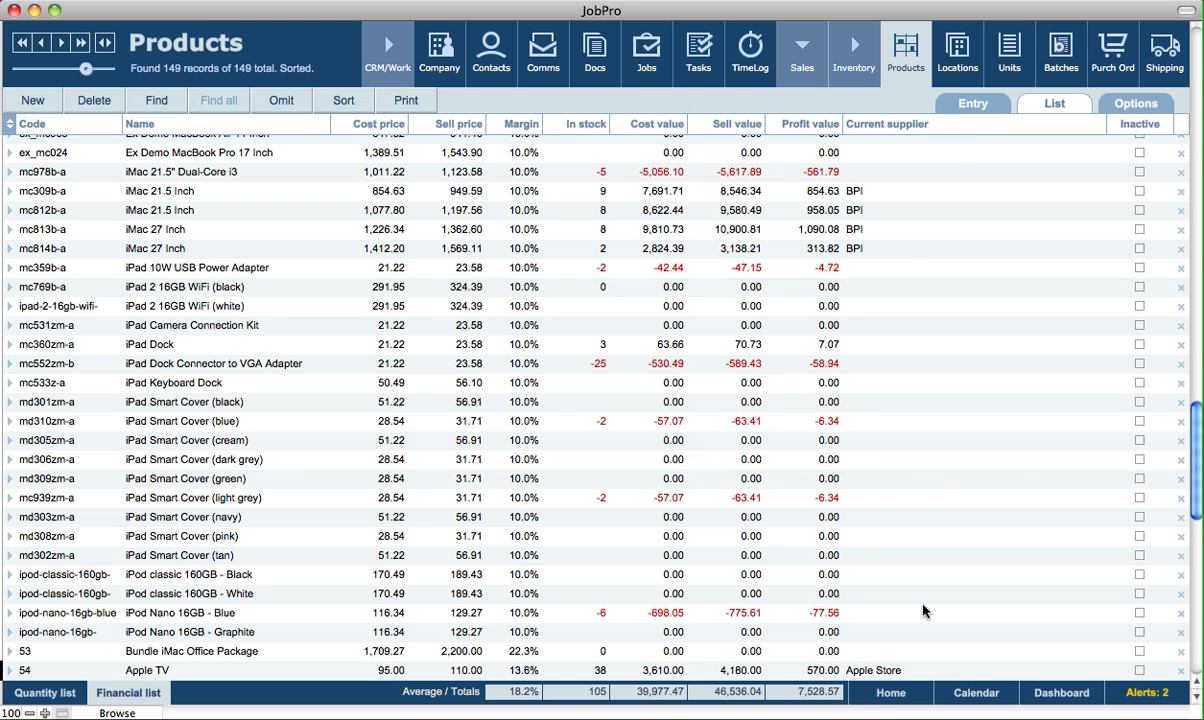
# Examine the Products / Services setup preferences and return to the Apple TV's product record
pyautogui.click(891, 694)
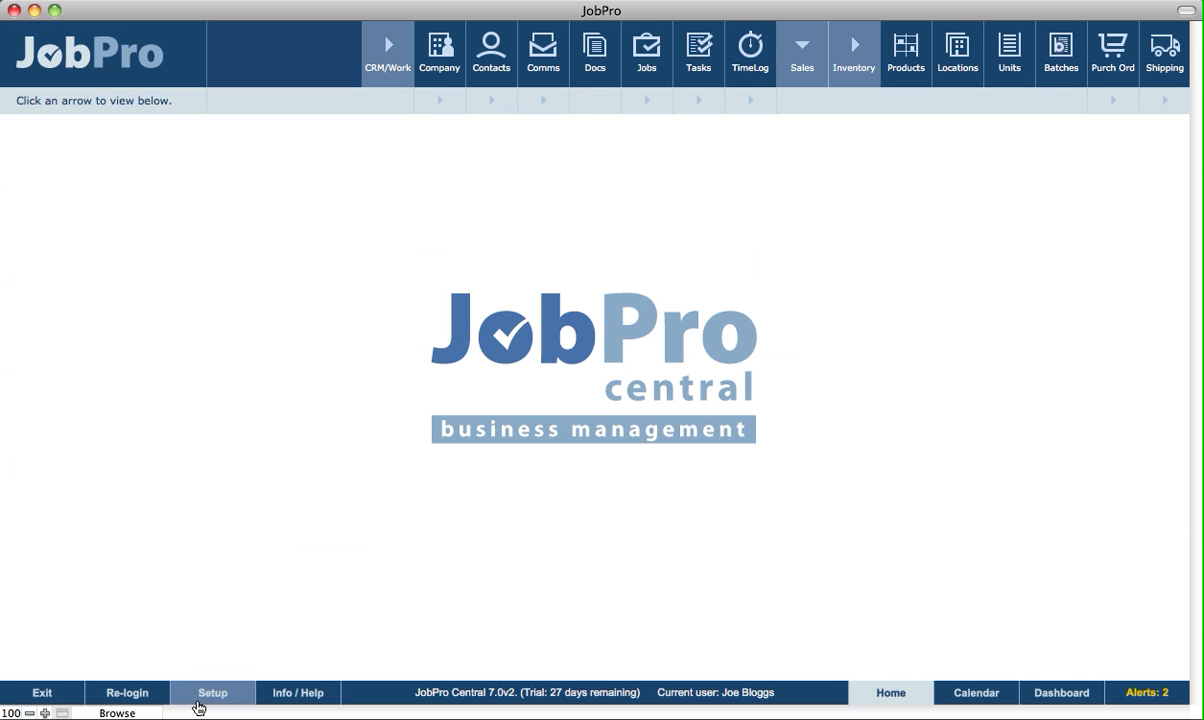
pyautogui.click(208, 694)
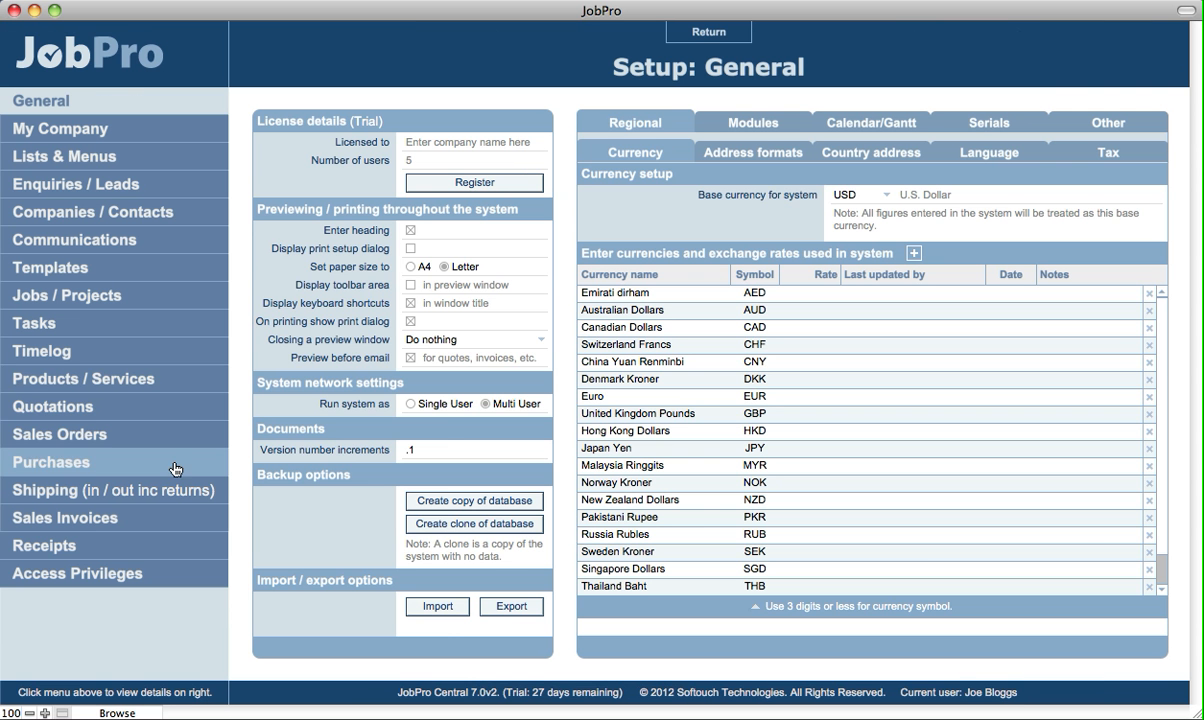
pyautogui.click(111, 382)
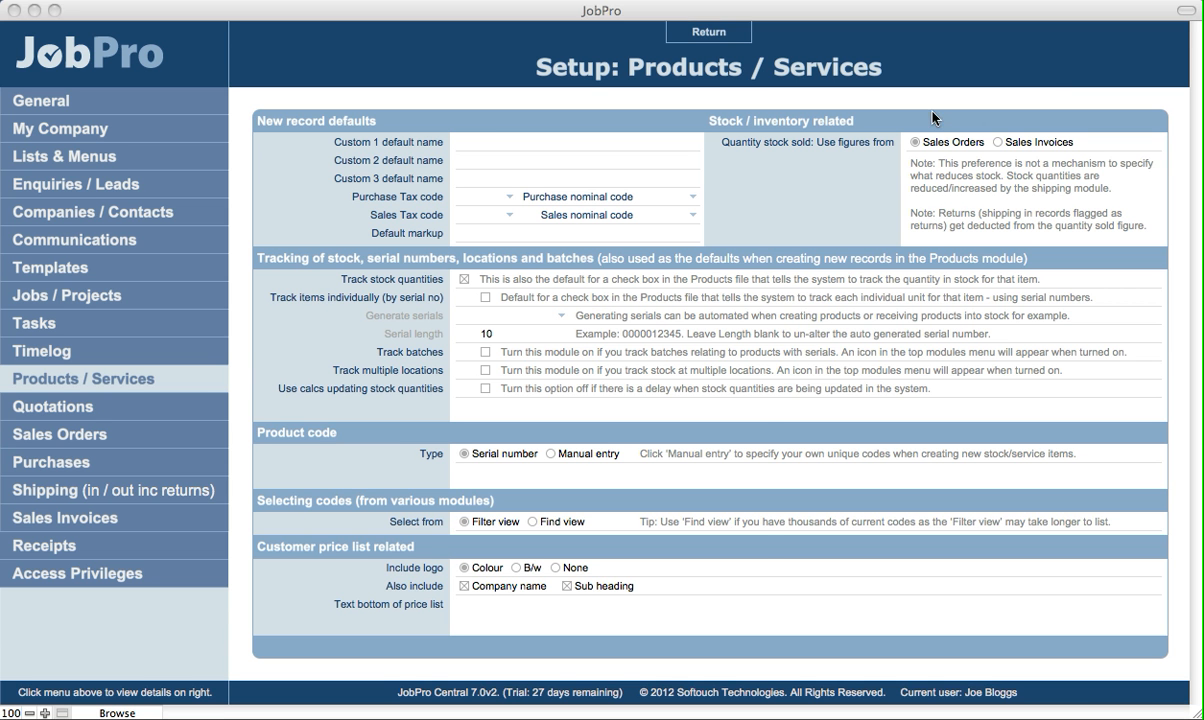
pyautogui.click(700, 32)
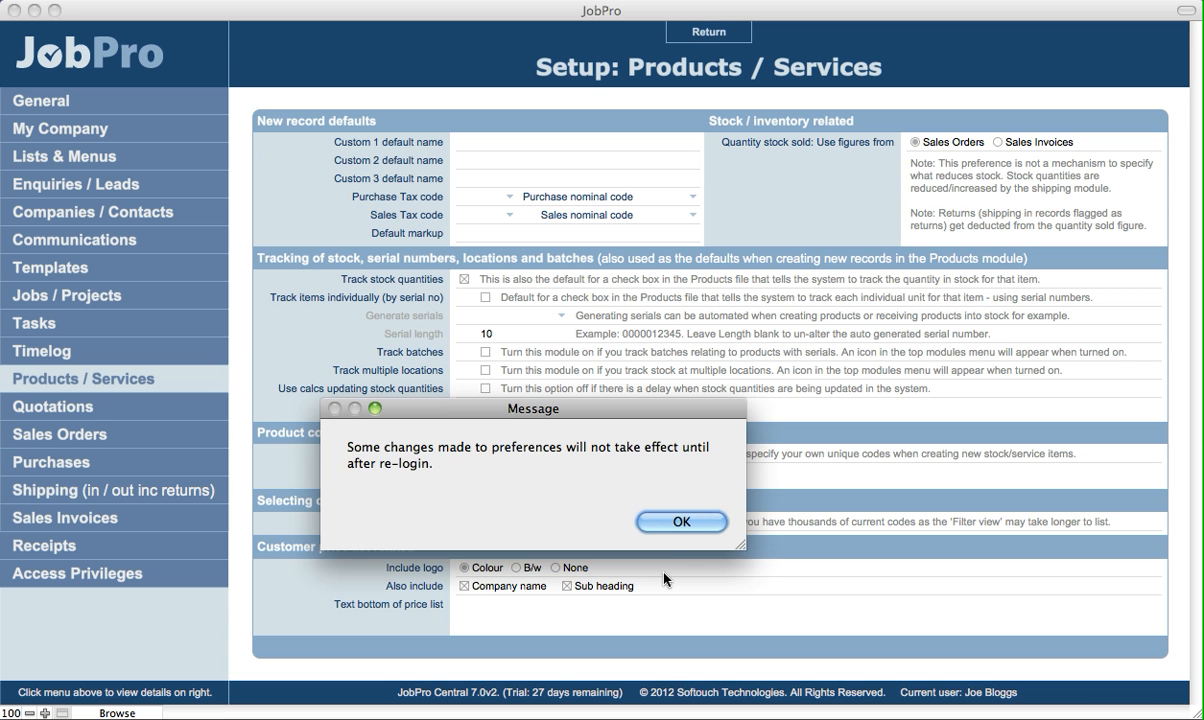
pyautogui.click(681, 521)
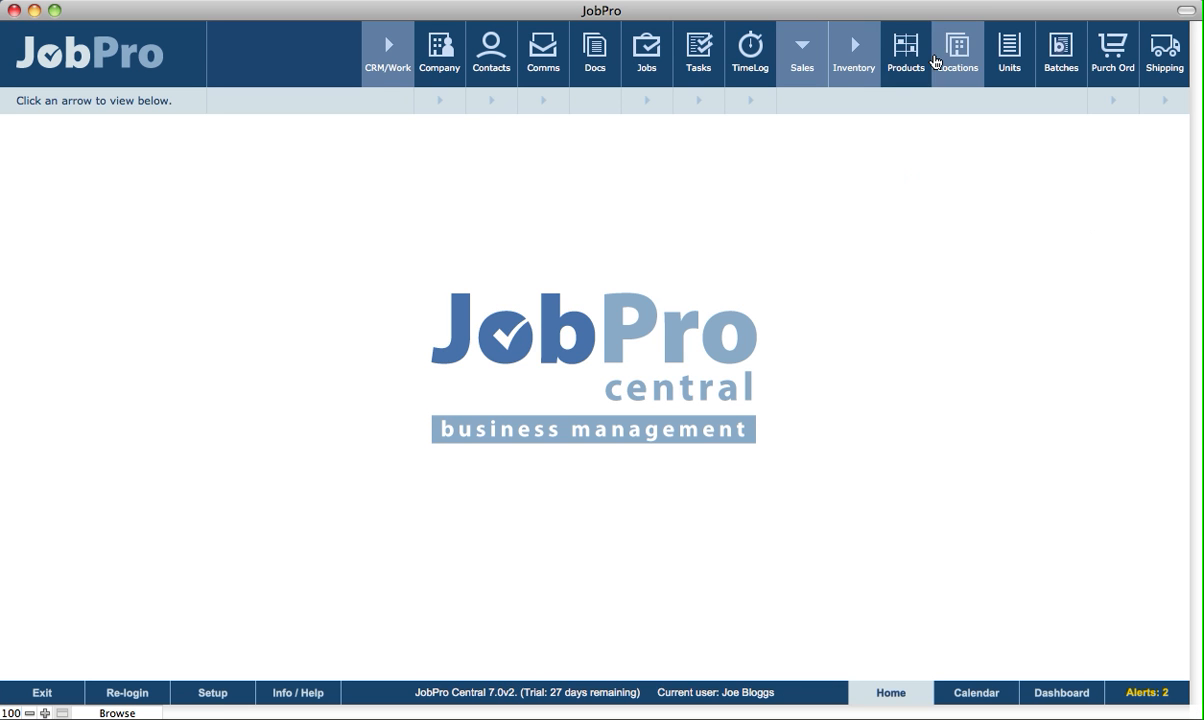
pyautogui.click(903, 68)
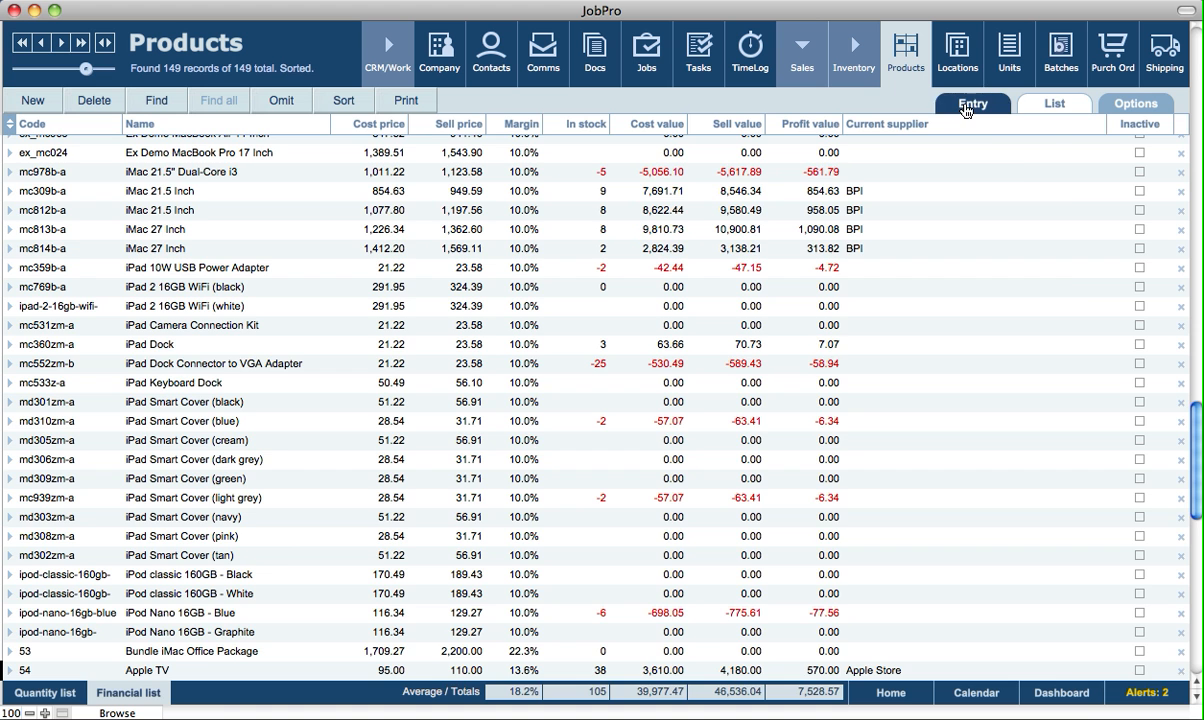
pyautogui.click(966, 105)
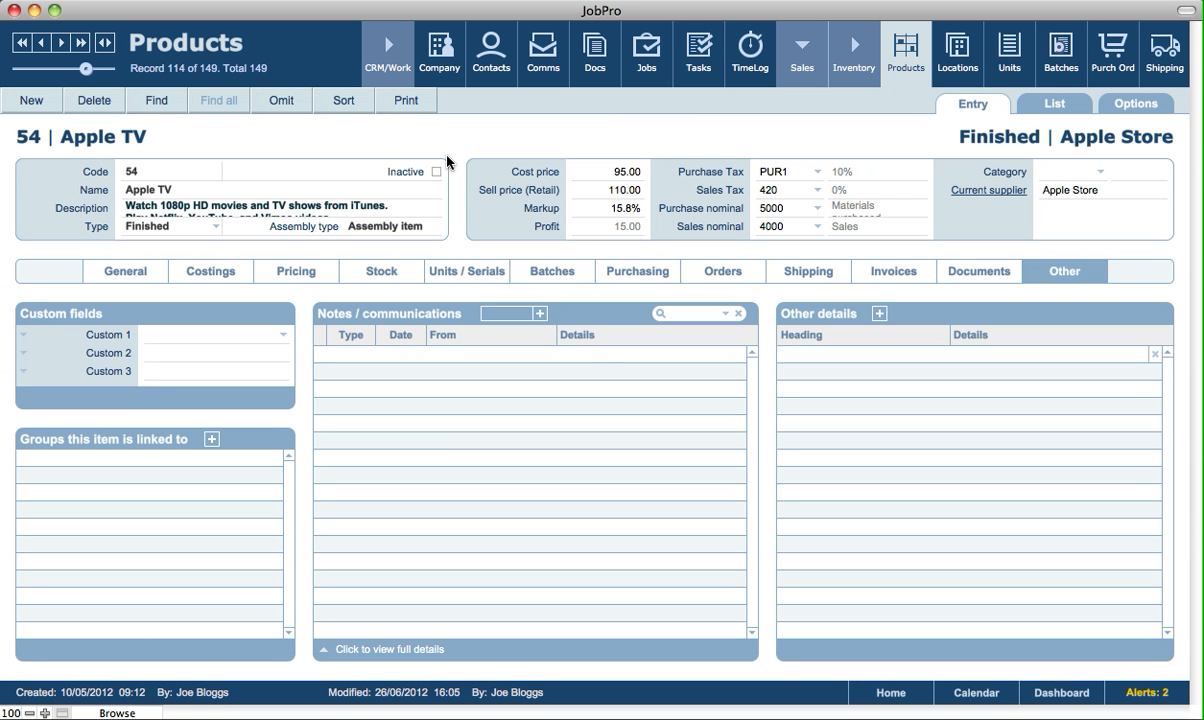